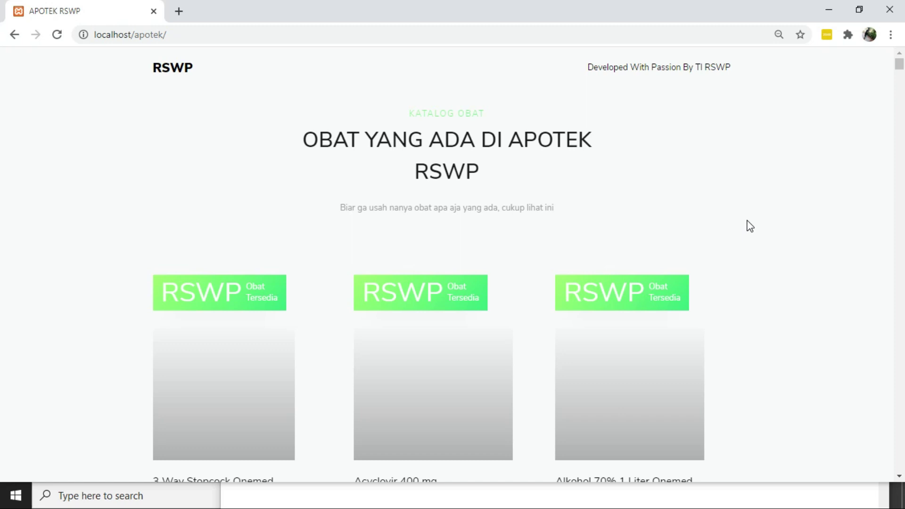
Scroll up and down through the currently open page to review it
scroll(711, 262, down, 2)
scroll(711, 261, up, 2)
scroll(711, 261, down, 1)
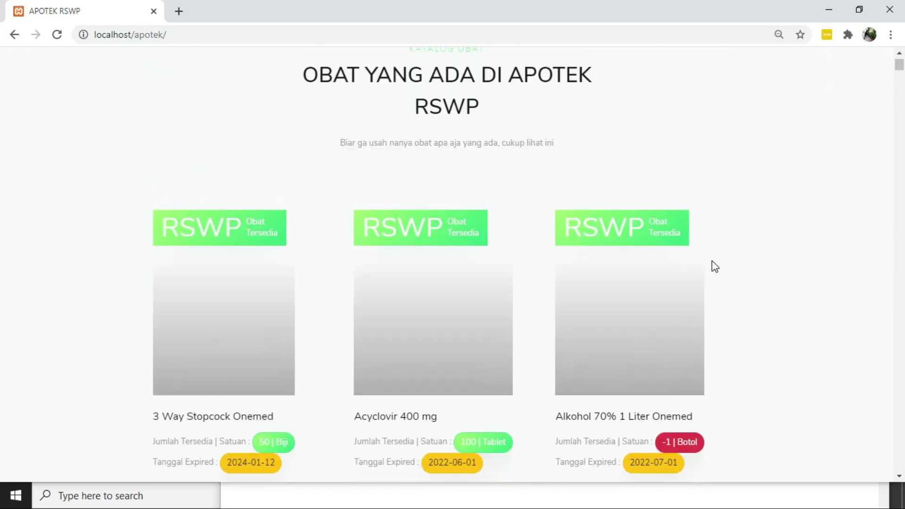
scroll(711, 261, down, 1)
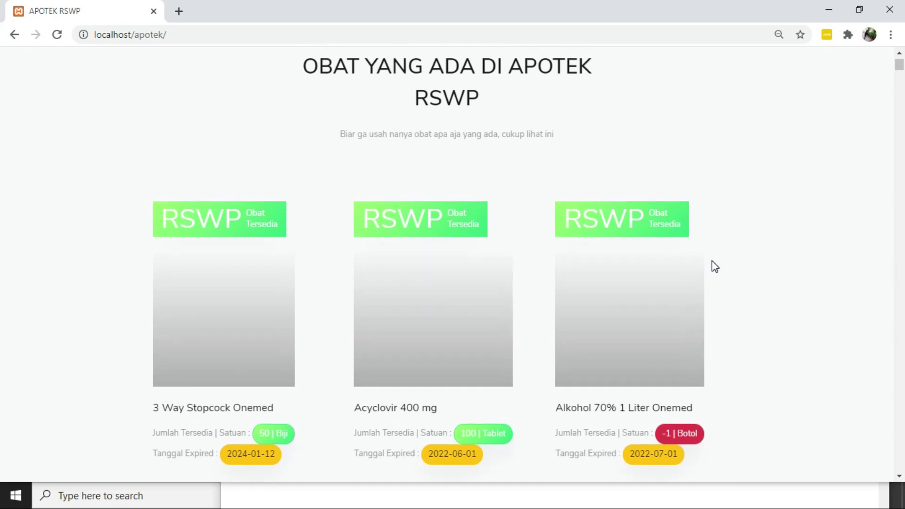
scroll(711, 261, up, 1)
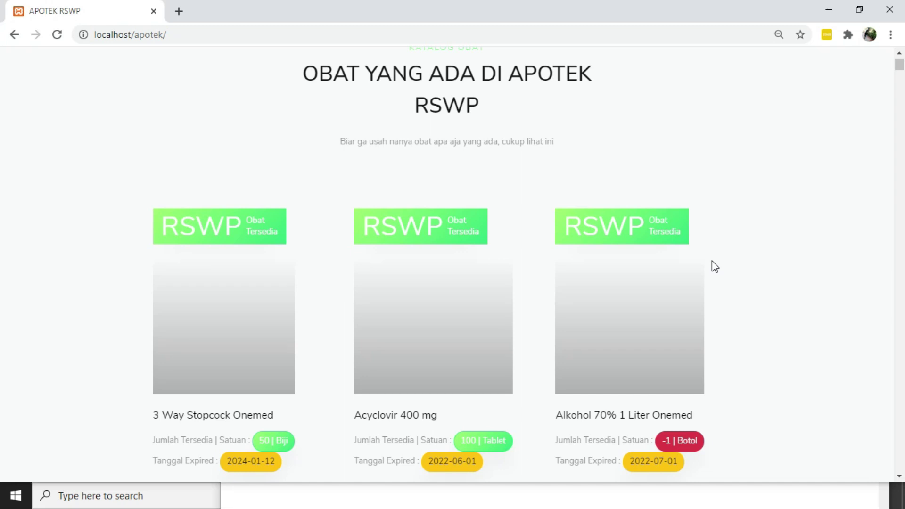
scroll(489, 327, down, 2)
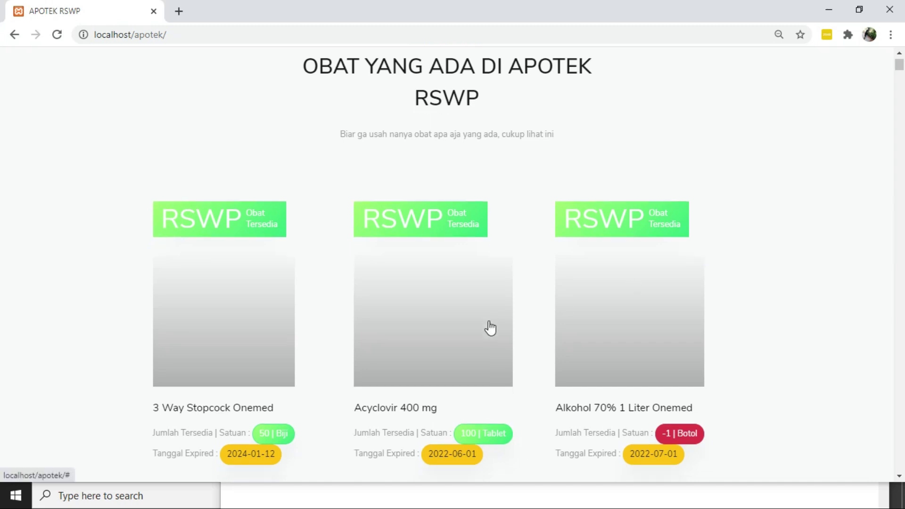
scroll(488, 326, down, 1)
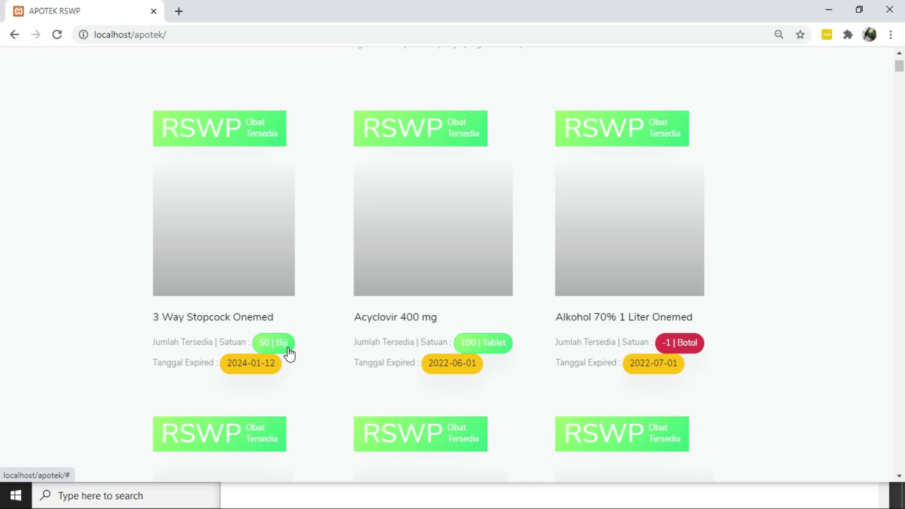
scroll(244, 388, up, 1)
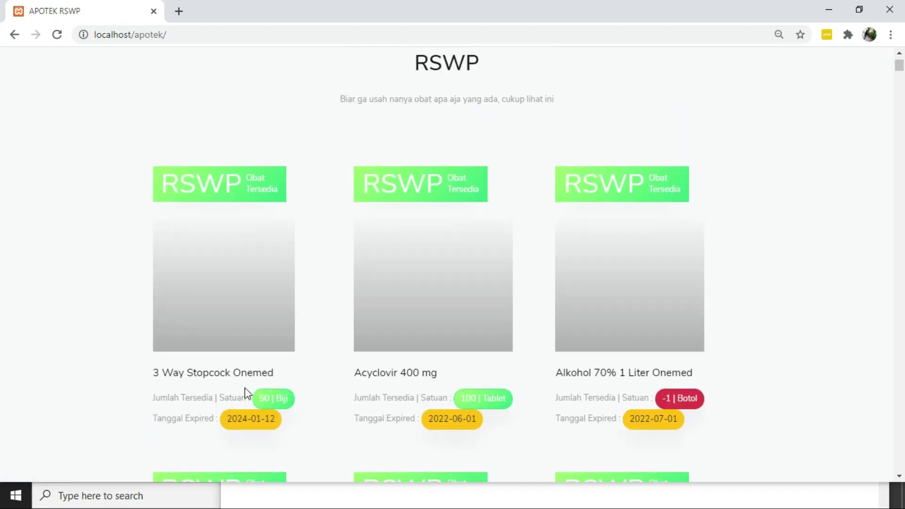
scroll(245, 387, down, 5)
scroll(245, 387, up, 4)
scroll(245, 387, up, 2)
scroll(244, 387, down, 3)
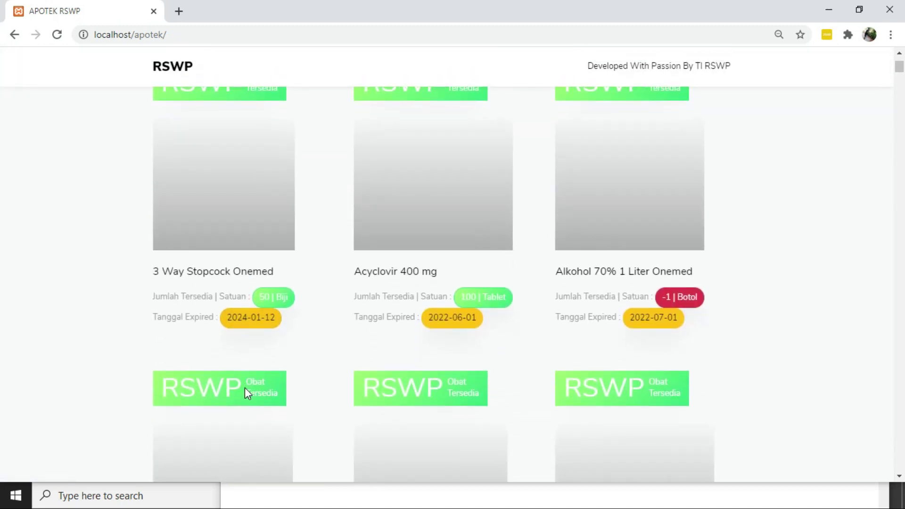
scroll(244, 387, down, 10)
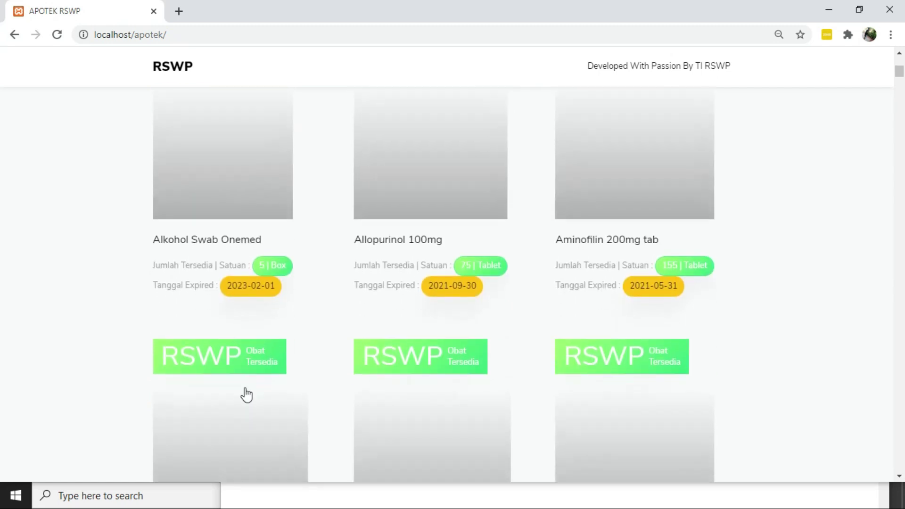
scroll(246, 394, down, 10)
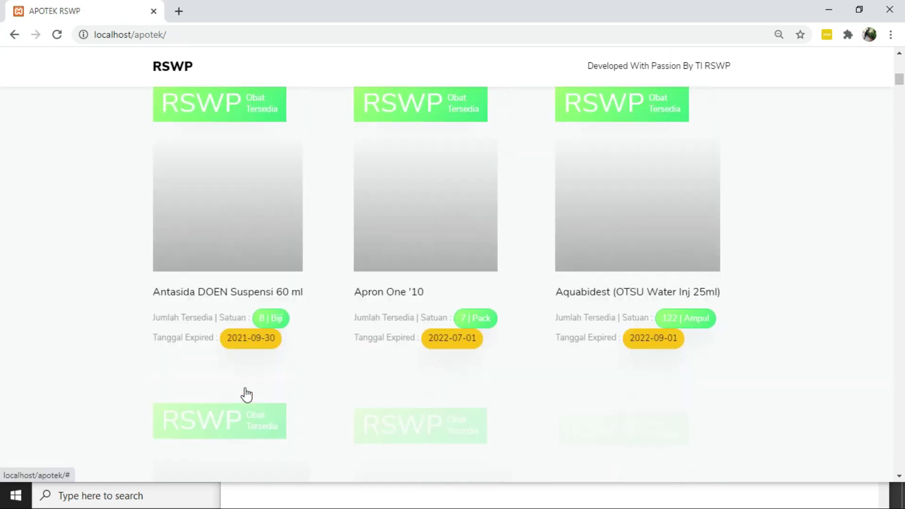
scroll(246, 394, down, 7)
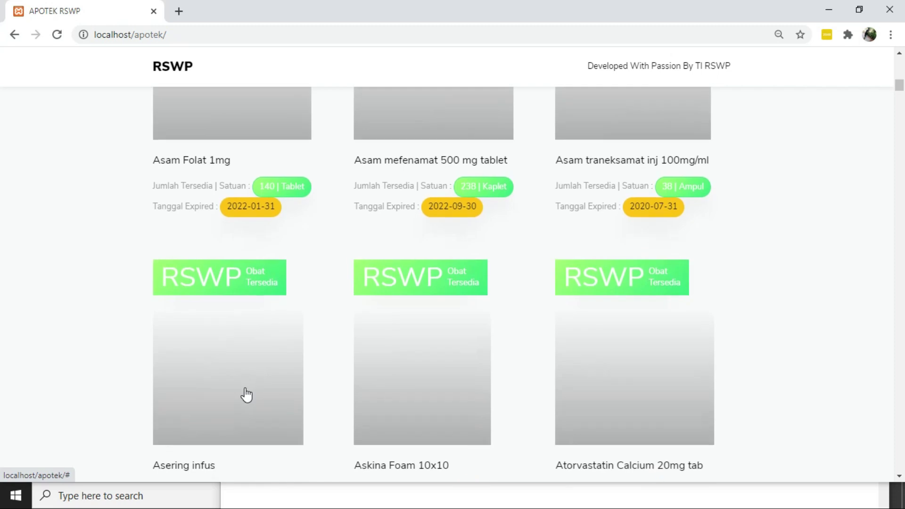
scroll(245, 394, up, 2)
scroll(246, 395, up, 20)
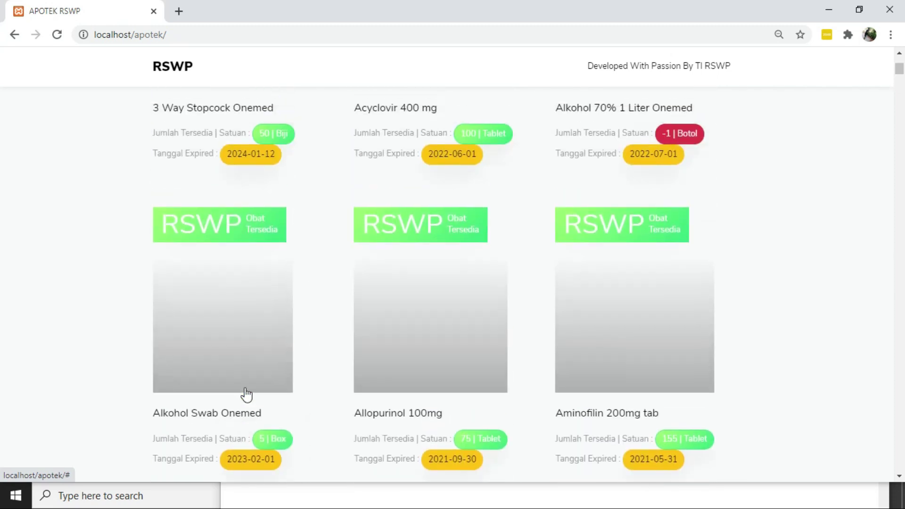
scroll(246, 395, down, 1)
scroll(246, 395, up, 1)
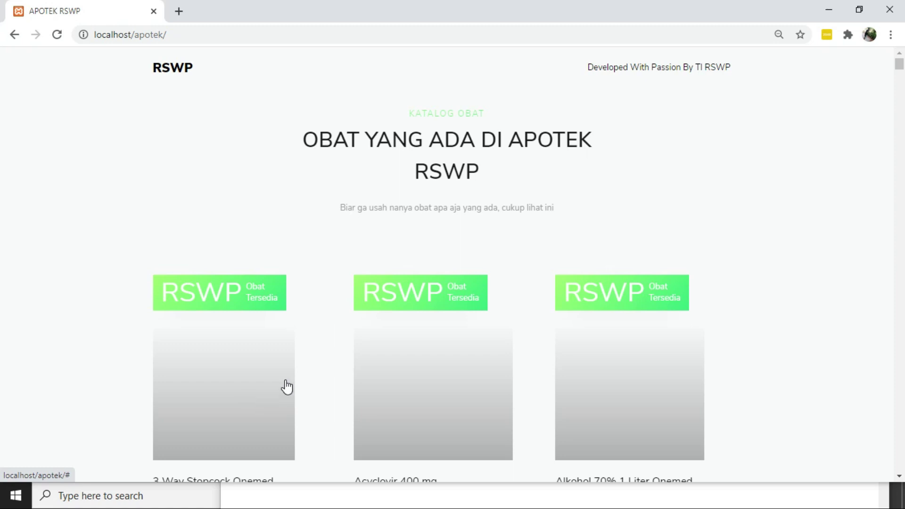
scroll(286, 386, down, 2)
Log into Siperi in a new tab with the pharmacy account's username and password, dismissing Chrome's password warning
click(179, 12)
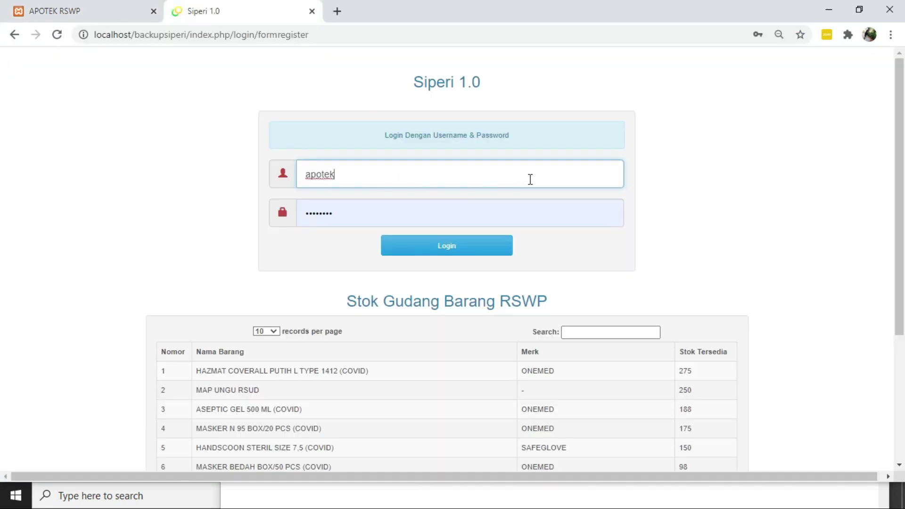
text(@gmail.com)
key(Tab)
text(apotek)
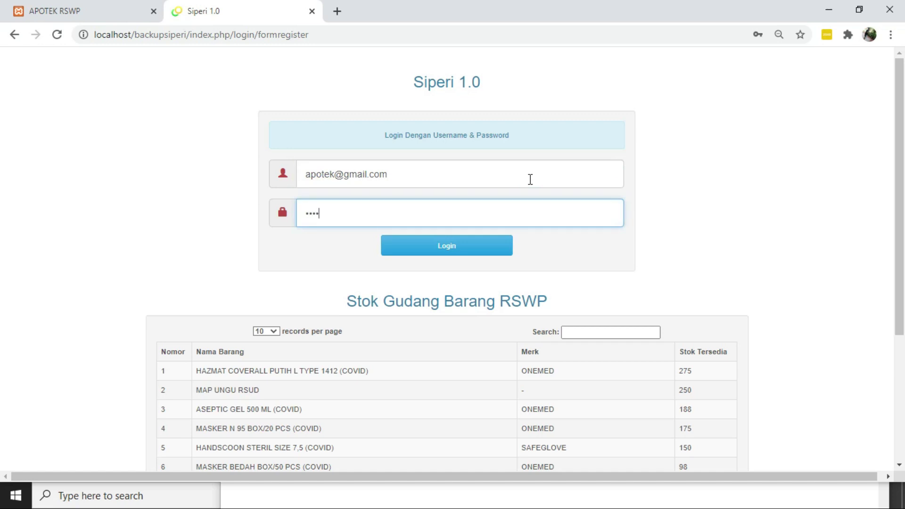
key(Return)
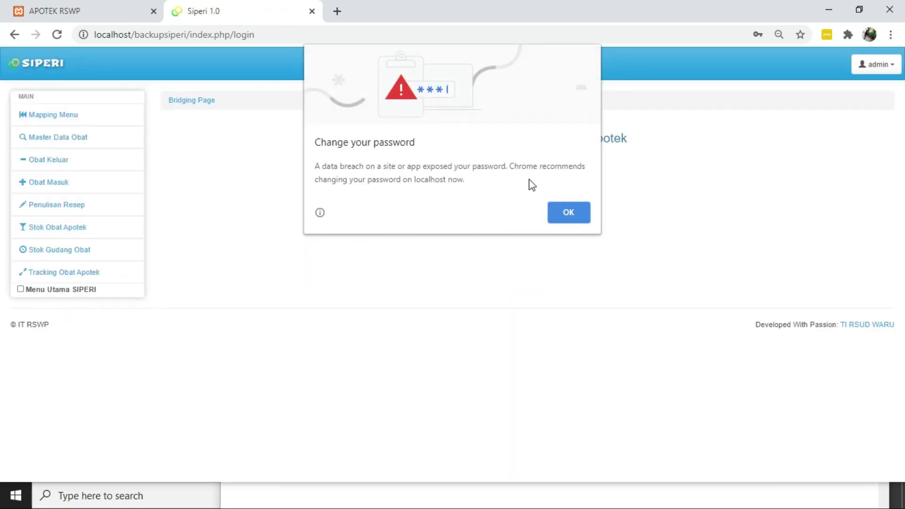
click(560, 210)
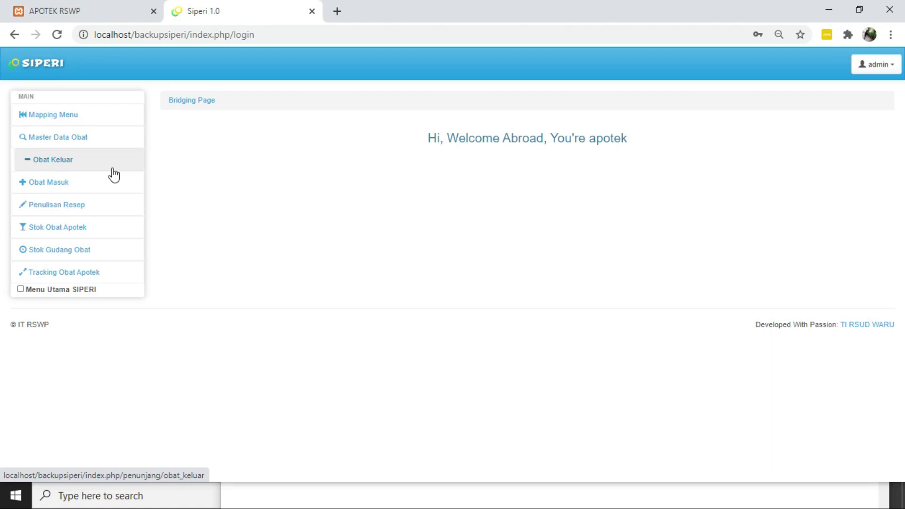
Open Master Data Obat and look over its empty drug form and Master Obat RSWP table
click(91, 140)
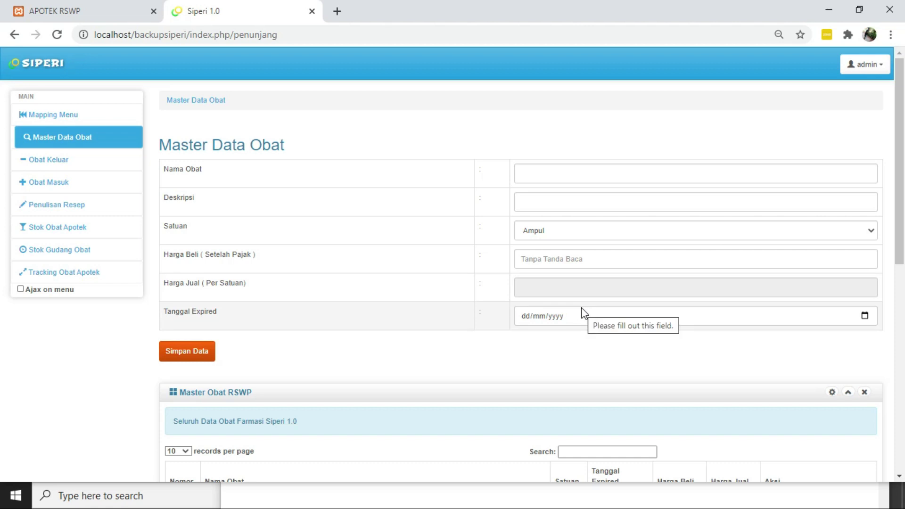
scroll(548, 322, down, 3)
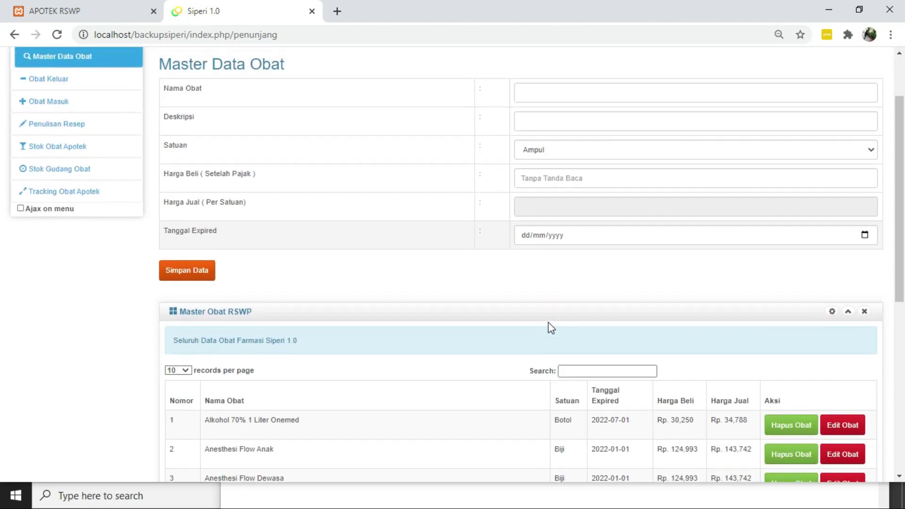
scroll(548, 323, up, 1)
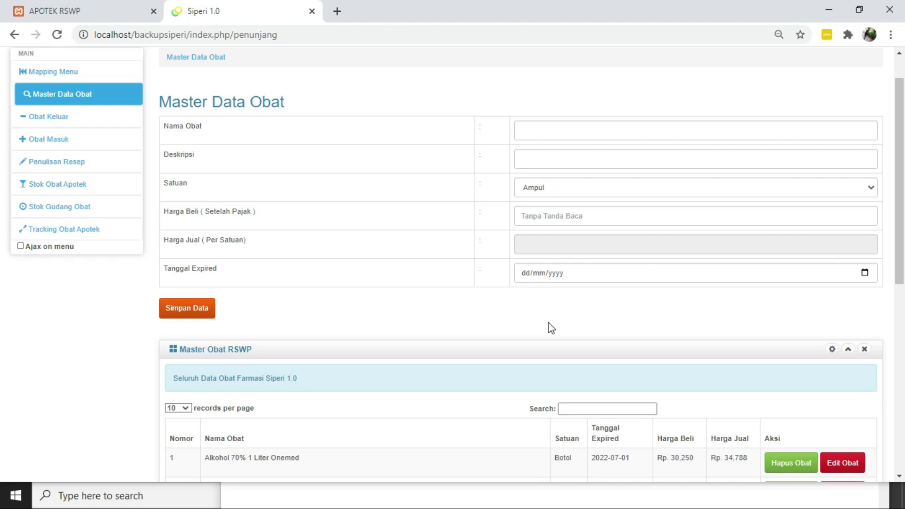
scroll(499, 294, down, 1)
scroll(493, 285, up, 1)
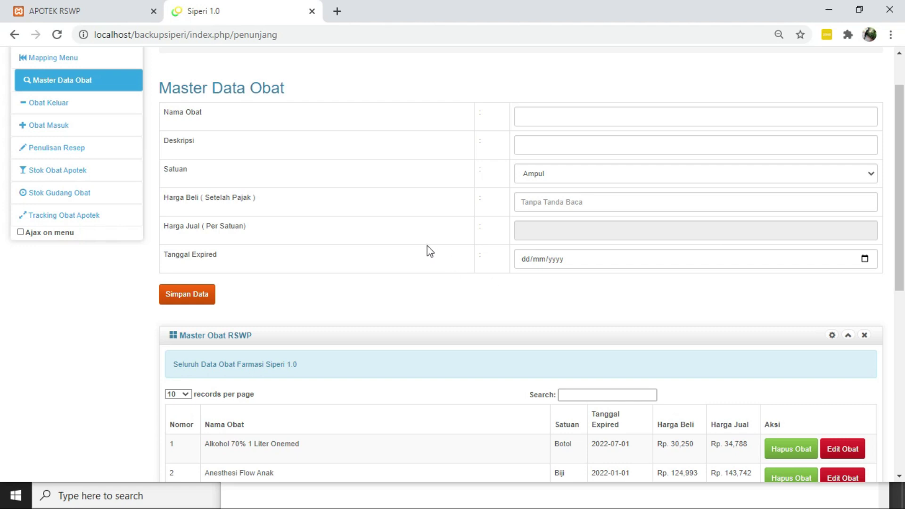
Browse the Master Obat RSWP table, then switch to the non-prescription Obat Keluar page
scroll(287, 210, down, 1)
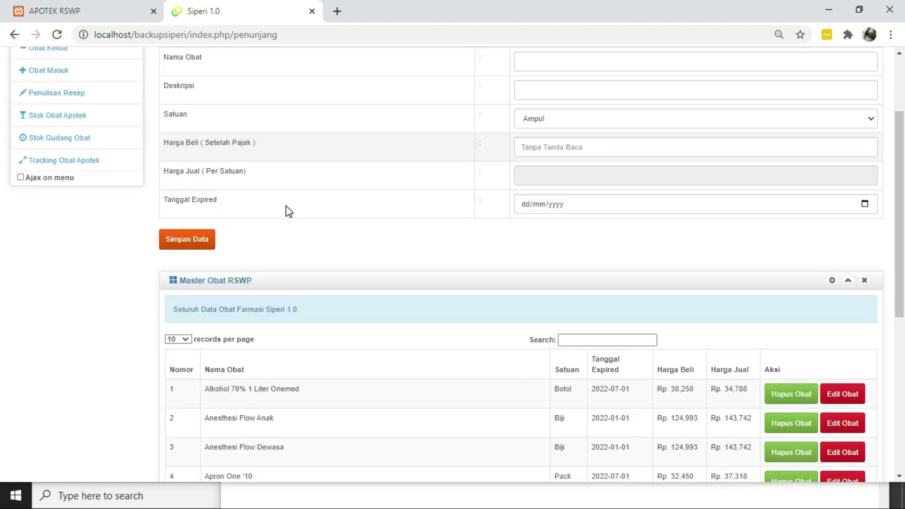
scroll(287, 210, down, 1)
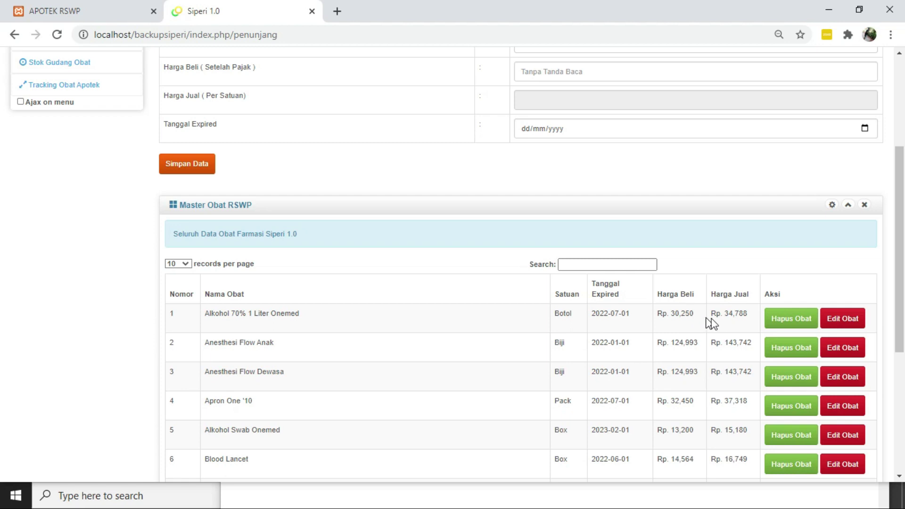
scroll(734, 320, up, 3)
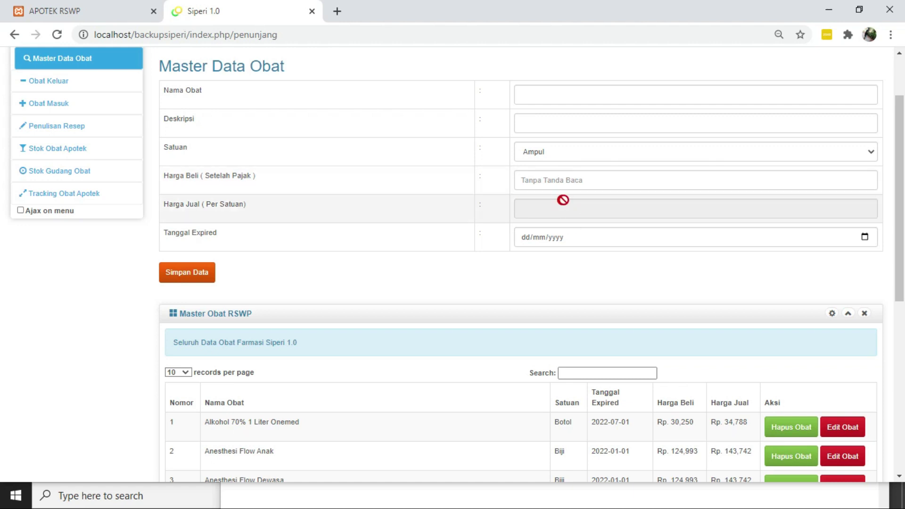
scroll(562, 190, up, 2)
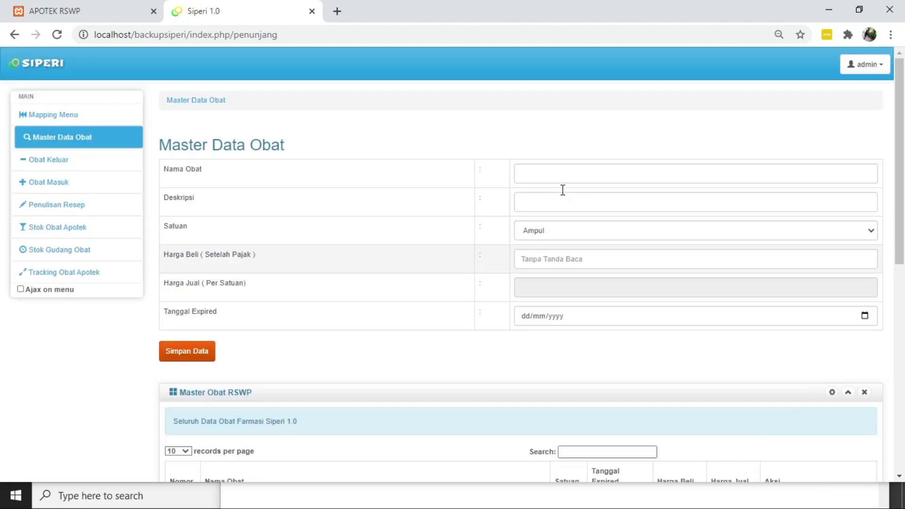
scroll(563, 192, down, 1)
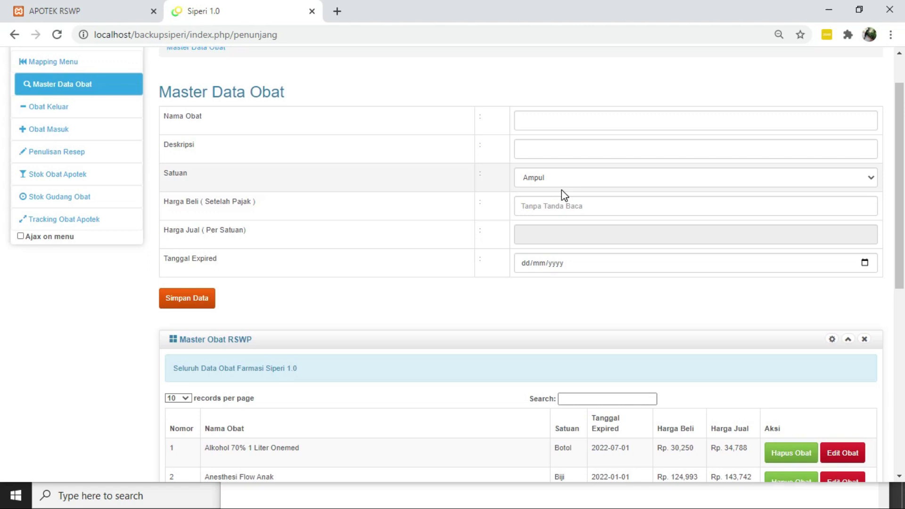
scroll(563, 195, up, 1)
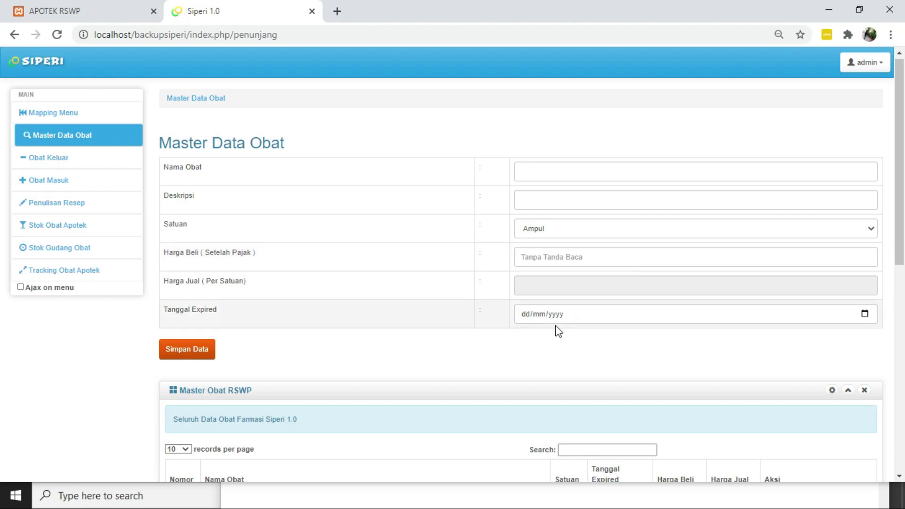
scroll(555, 330, down, 1)
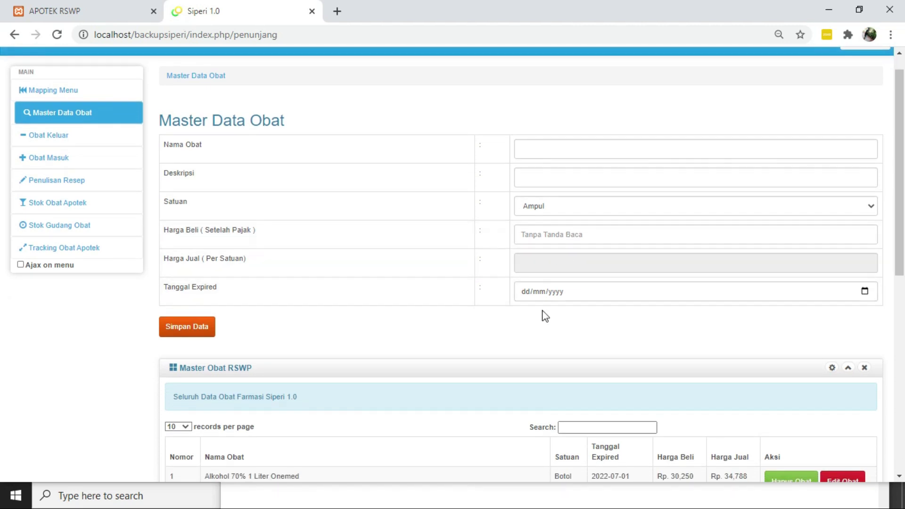
scroll(541, 314, down, 6)
scroll(545, 316, down, 2)
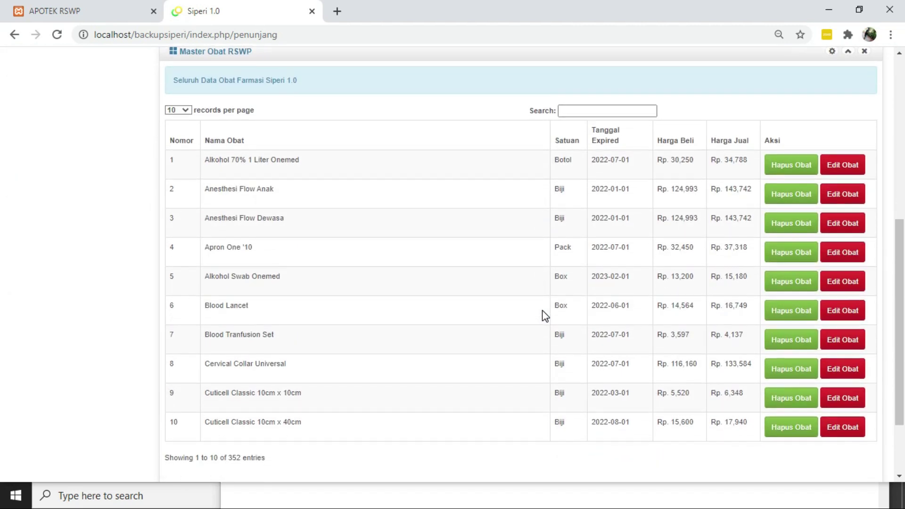
scroll(545, 316, up, 7)
scroll(545, 316, up, 2)
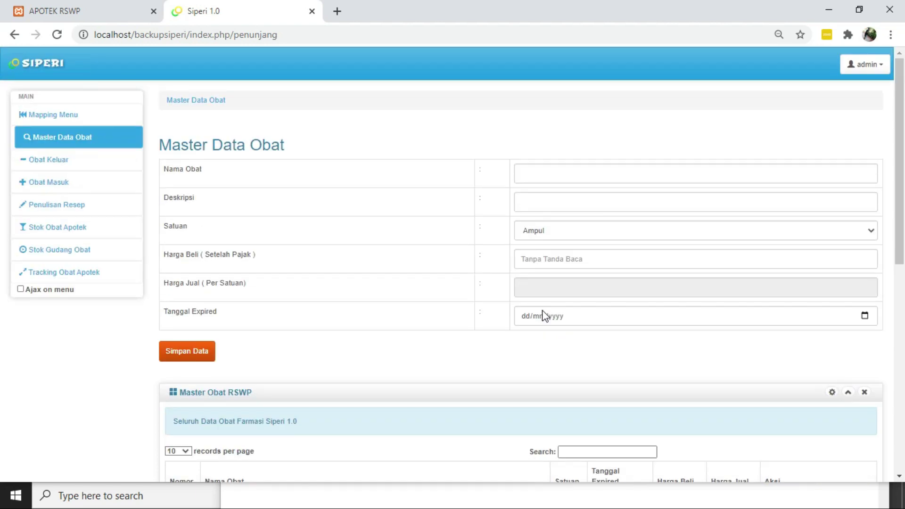
click(87, 173)
click(85, 188)
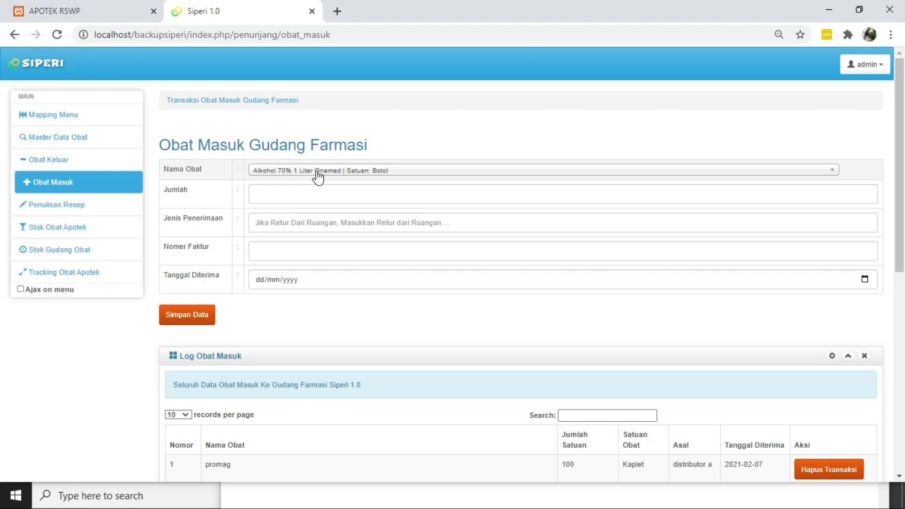
scroll(283, 229, down, 1)
scroll(284, 231, up, 1)
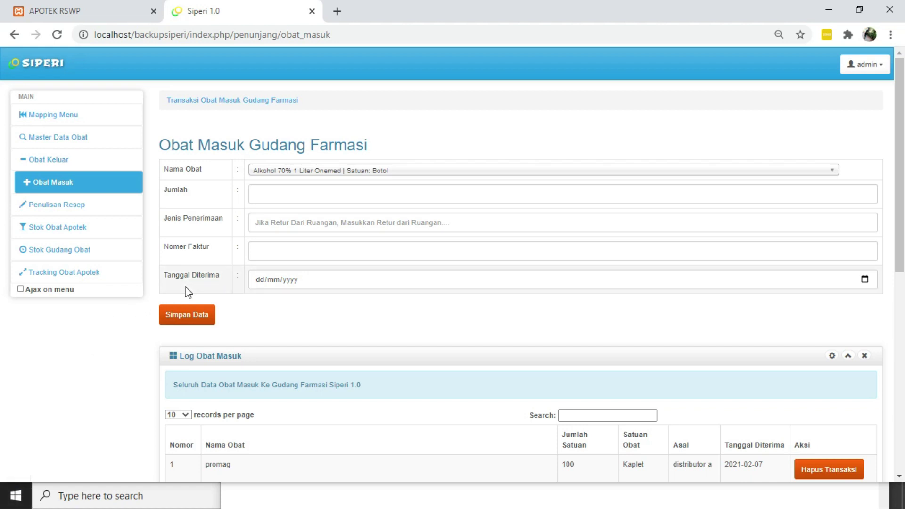
scroll(186, 293, down, 2)
scroll(212, 254, up, 1)
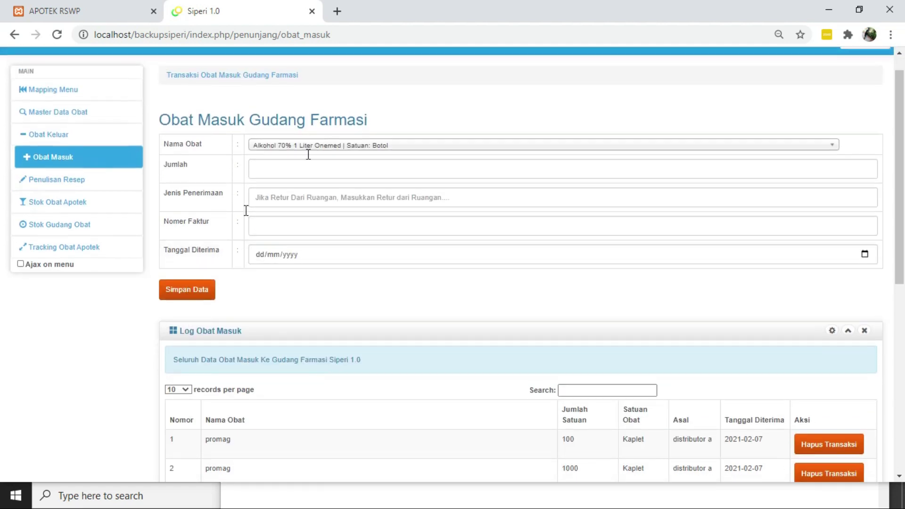
Record an incoming receipt of 1000 Kaplet promag from distributor a
click(355, 151)
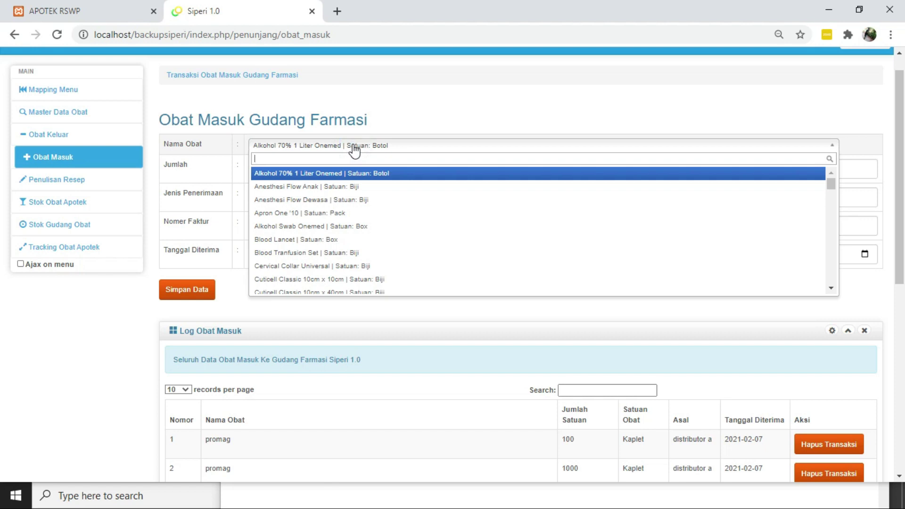
text(o)
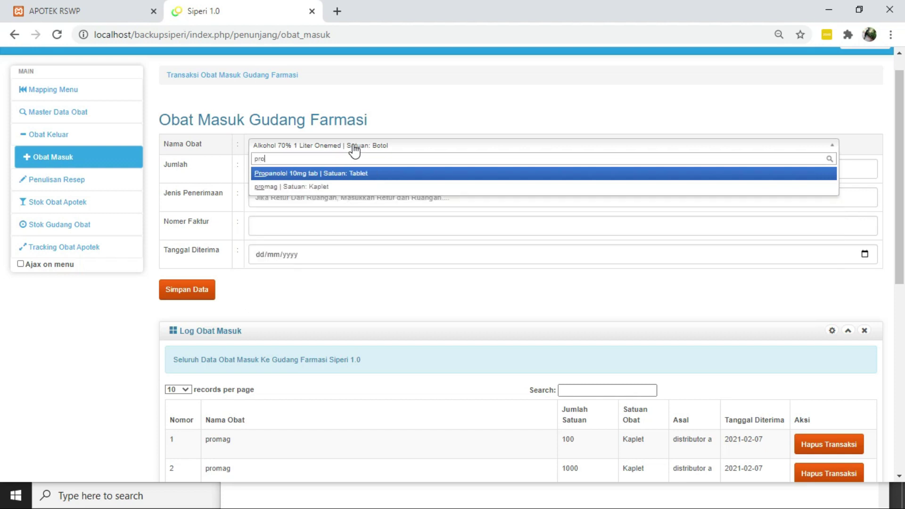
key(Down)
key(Return)
click(325, 166)
text(1000)
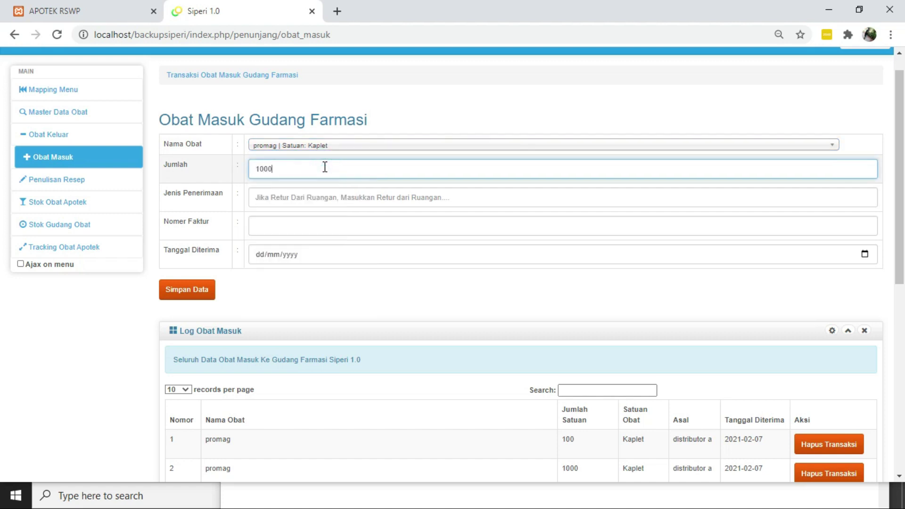
key(Tab)
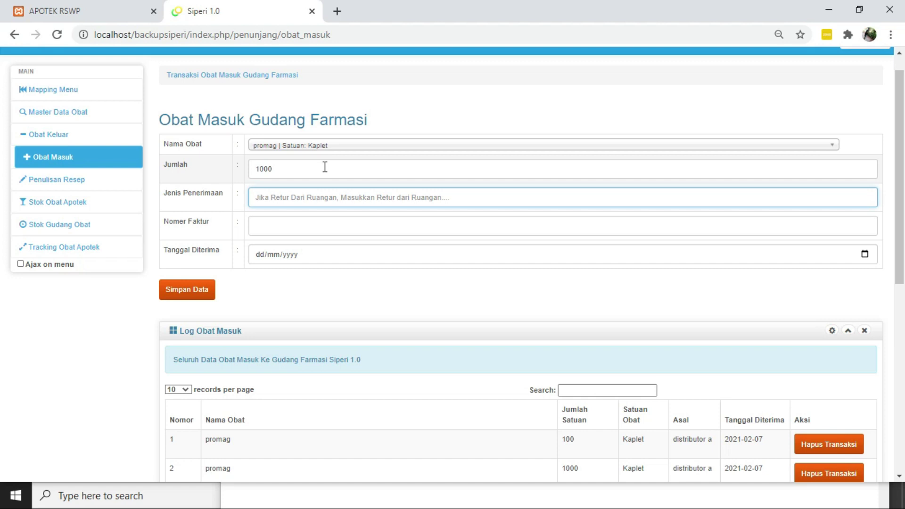
text(Di)
key(Down)
key(Escape)
key(Down)
key(Down)
key(Return)
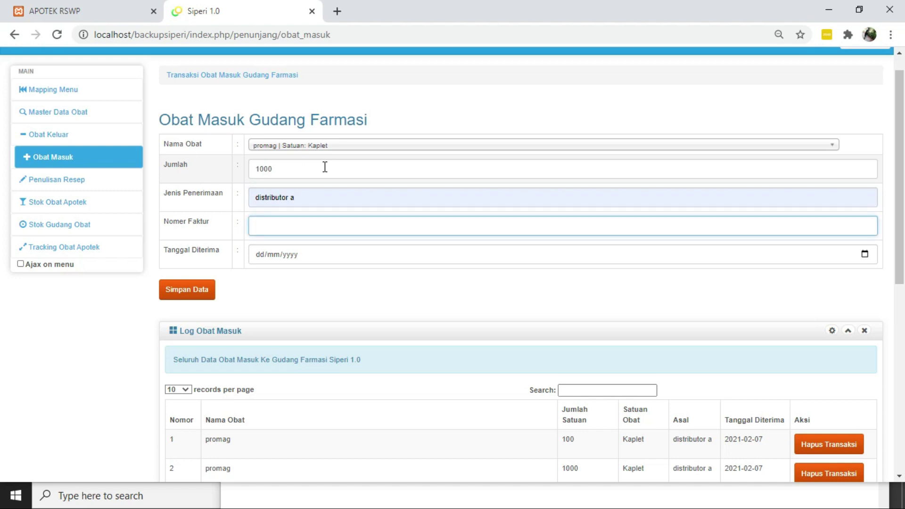
Enter faktur 0 and date 07/02/2021, then save the receipt and check the log
text(0)
key(Tab)
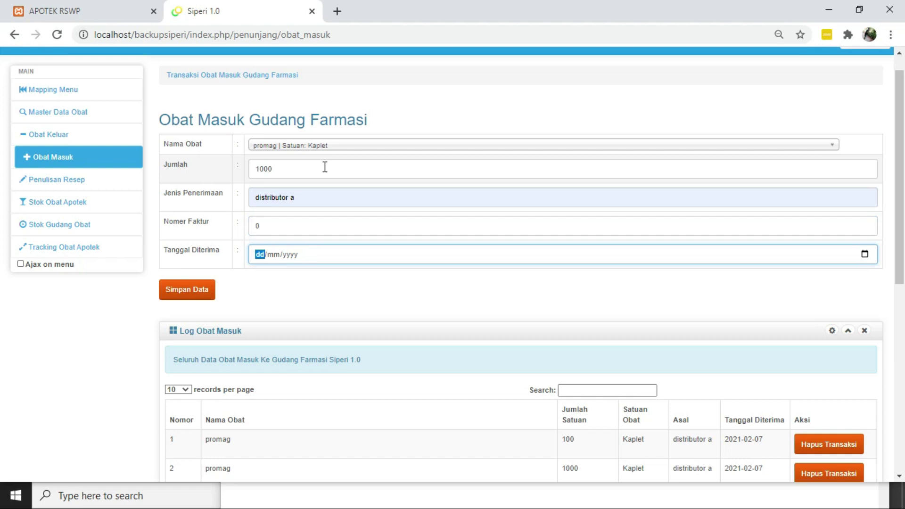
click(864, 255)
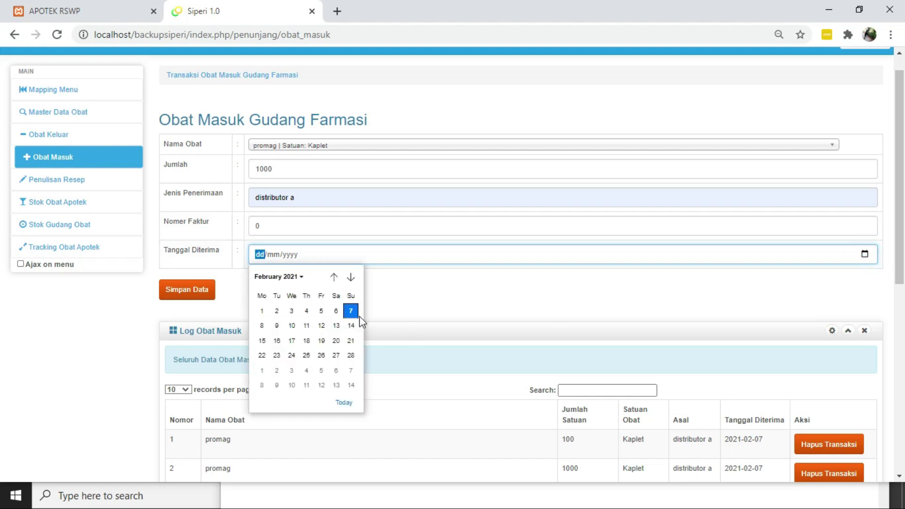
click(354, 315)
click(170, 294)
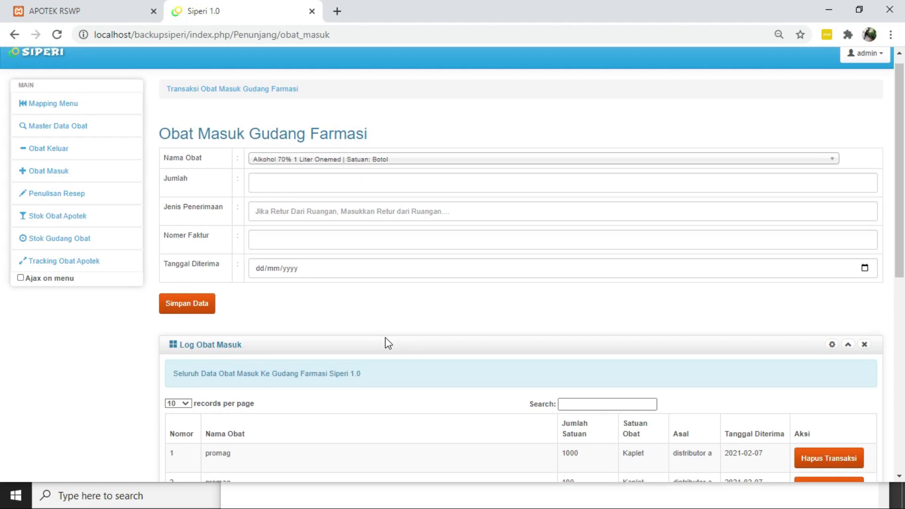
scroll(385, 338, down, 3)
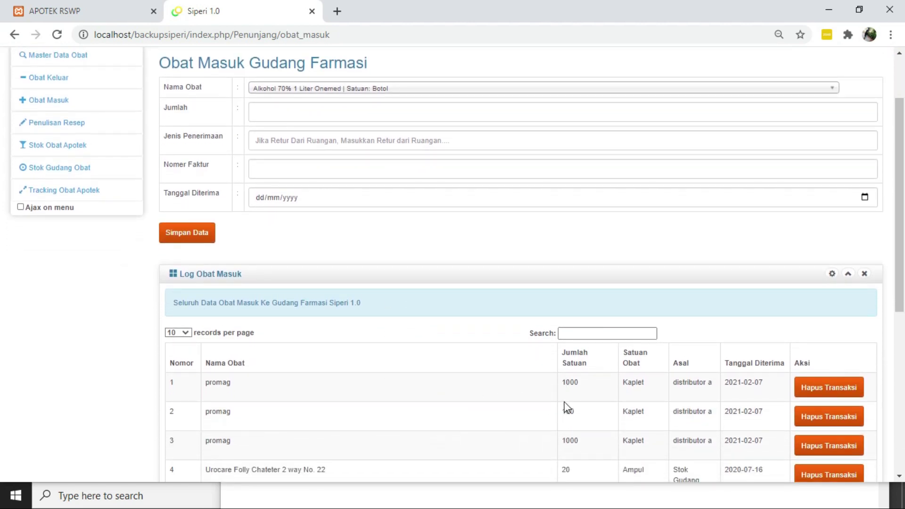
scroll(587, 375, down, 5)
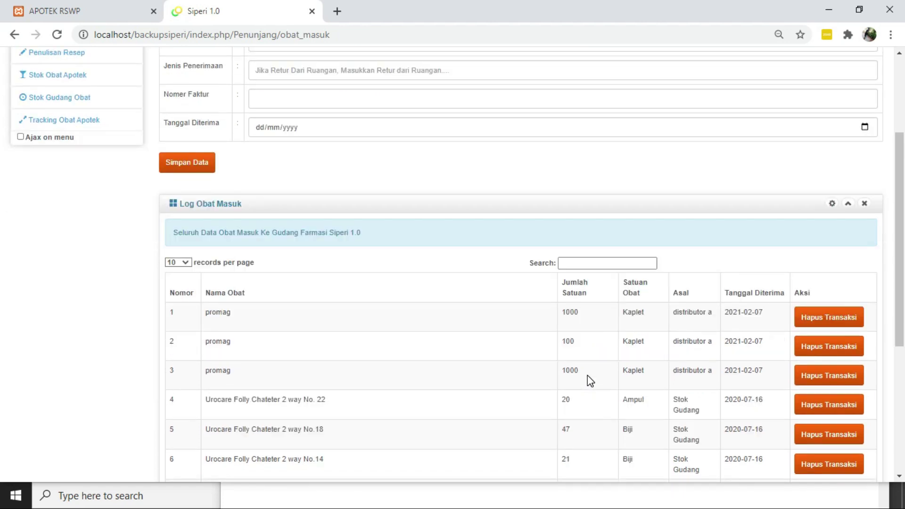
scroll(587, 375, up, 1)
scroll(587, 375, down, 4)
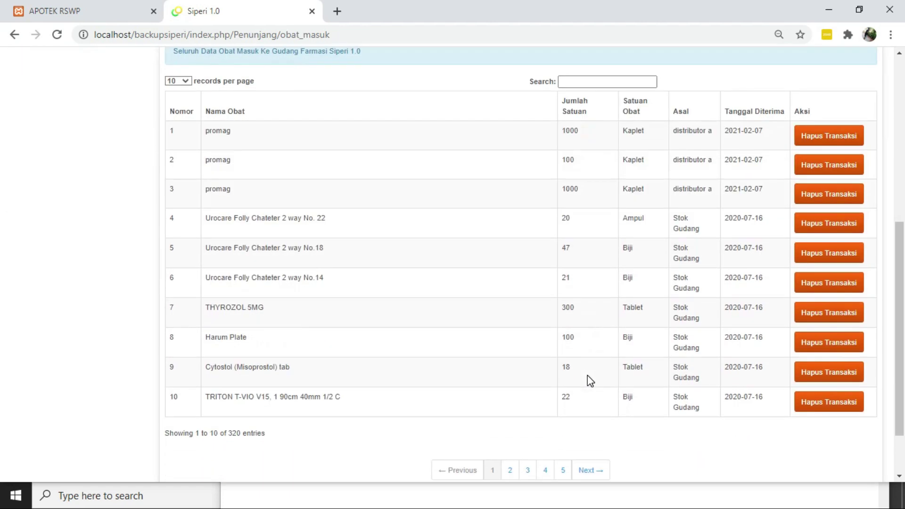
scroll(587, 375, up, 4)
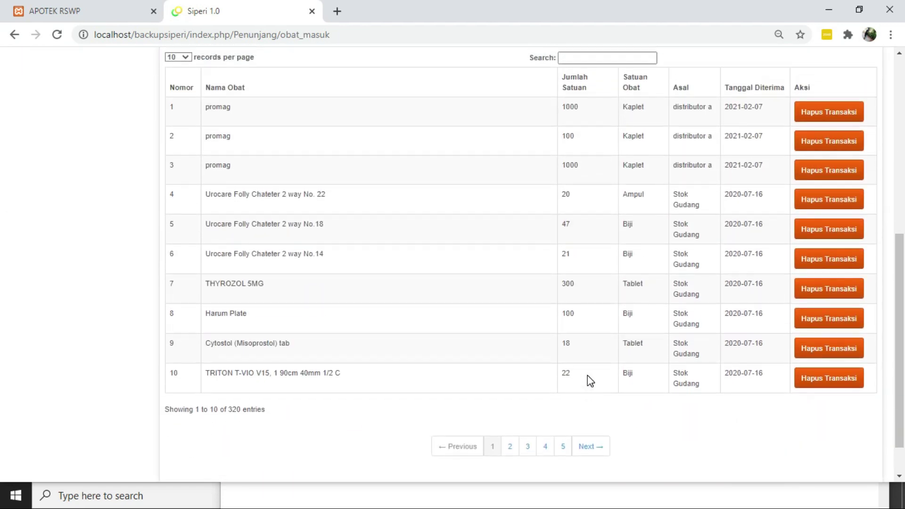
scroll(587, 374, up, 4)
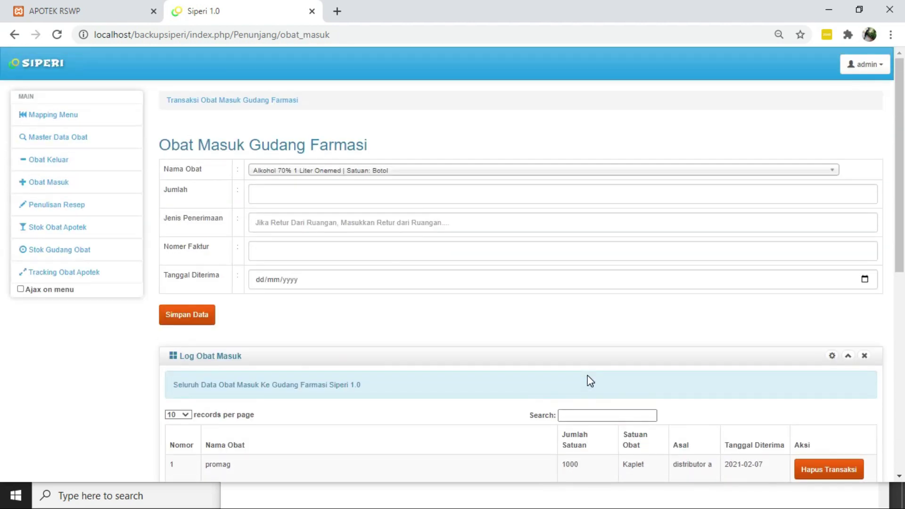
scroll(519, 317, down, 3)
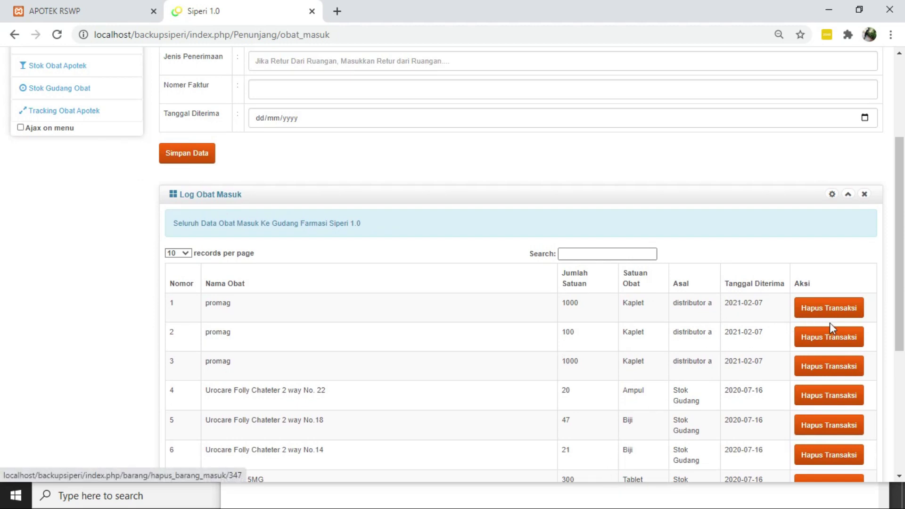
scroll(812, 343, up, 2)
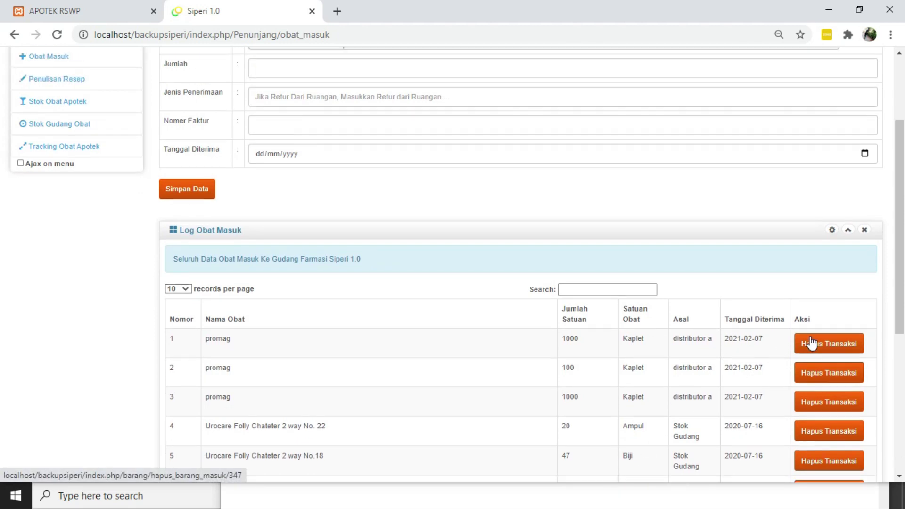
scroll(812, 343, down, 4)
scroll(811, 343, up, 6)
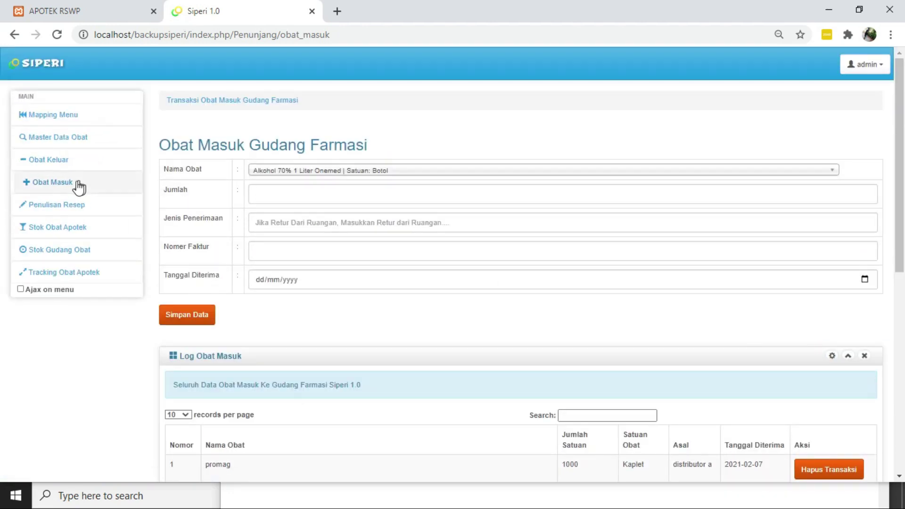
click(59, 163)
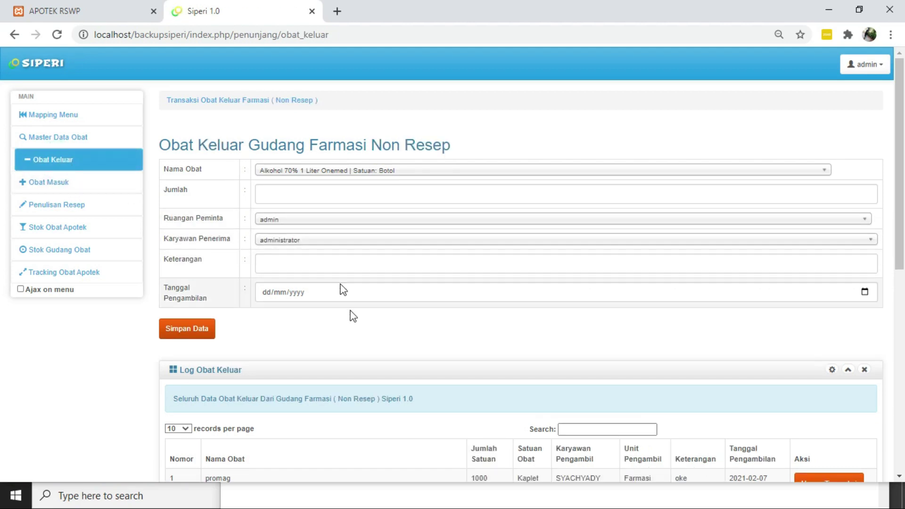
Scroll to review the Log Obat Keluar entries and return to the form
scroll(371, 363, down, 1)
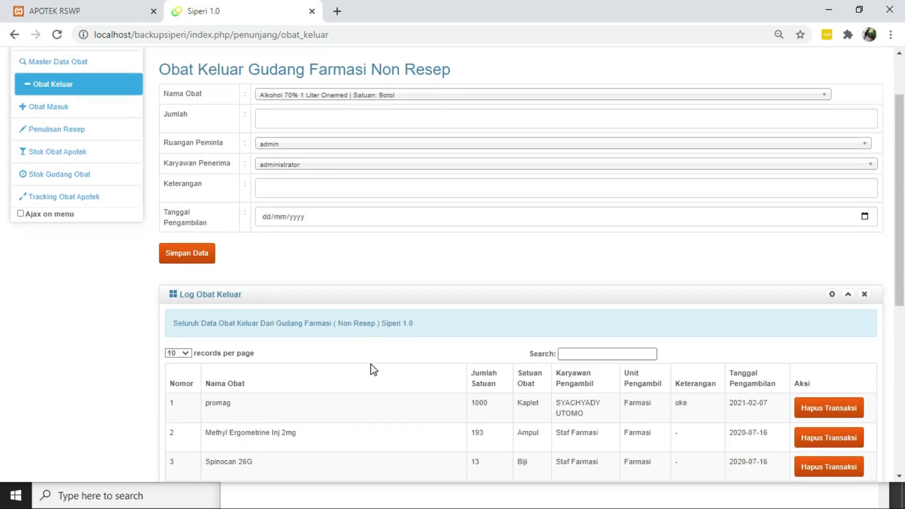
scroll(373, 369, up, 2)
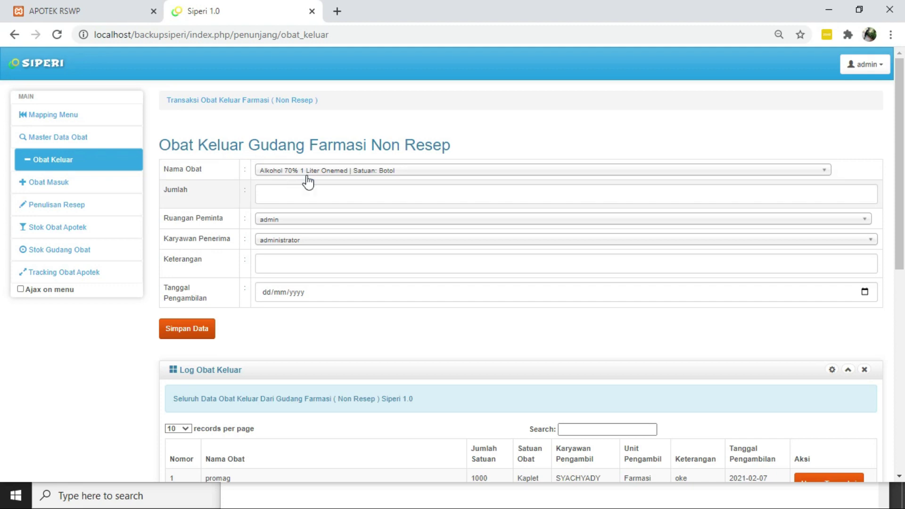
Fill the outgoing entry with promag, quantity 500, for the Farmasi room
click(326, 172)
text(prom)
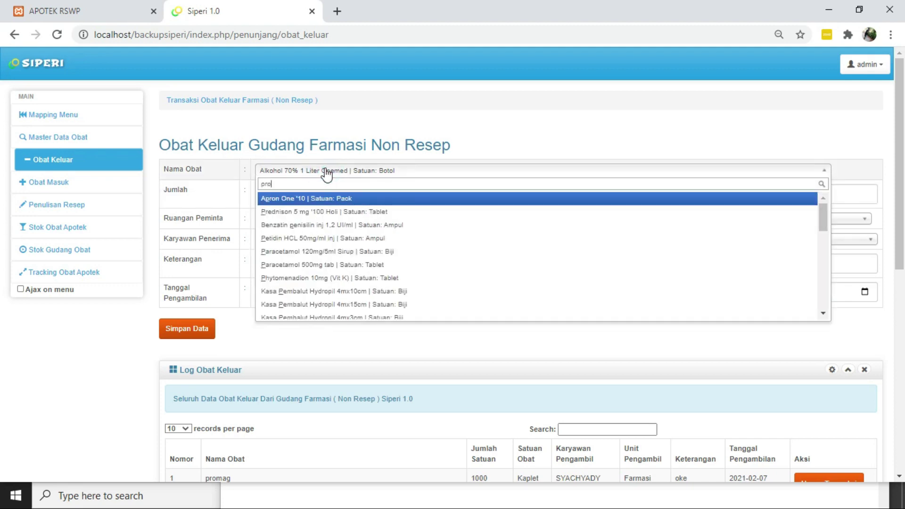
key(Return)
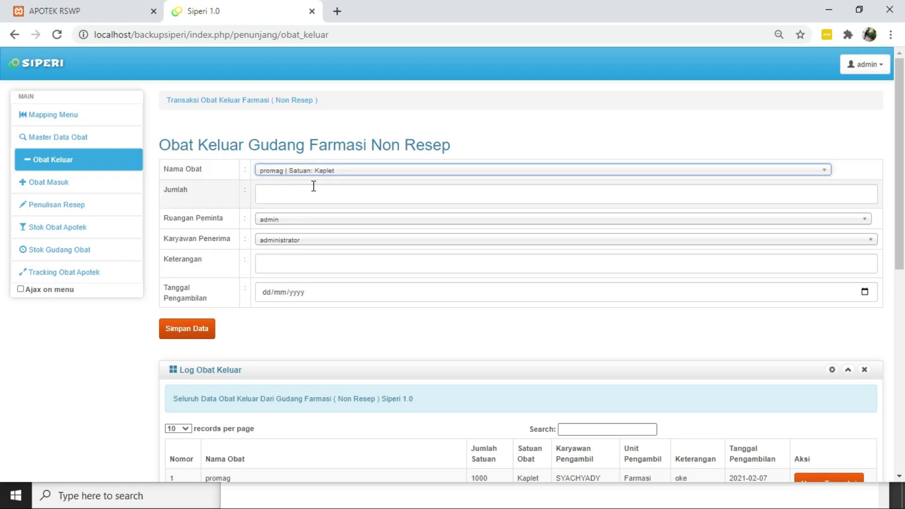
click(313, 185)
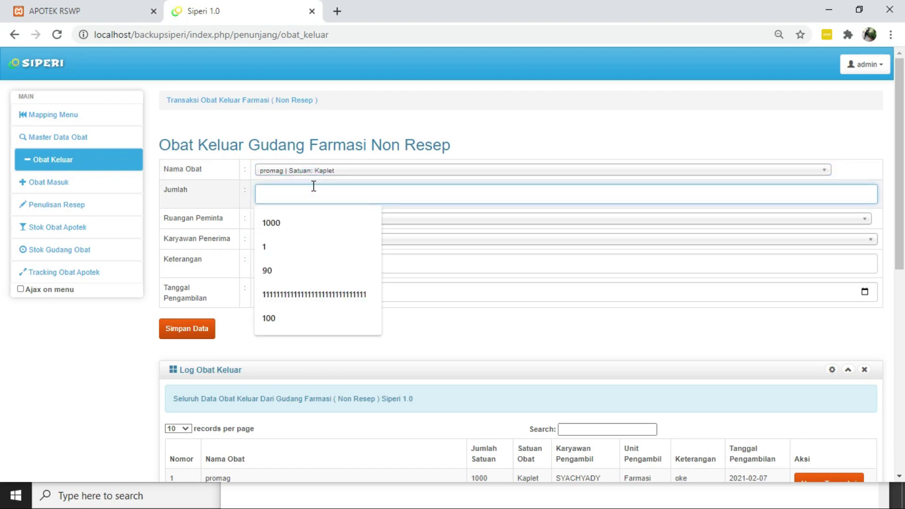
text(500)
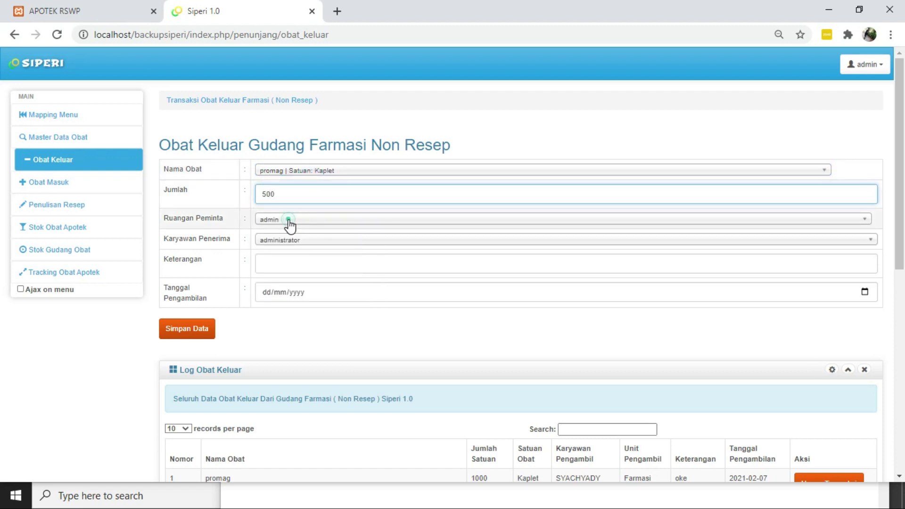
click(289, 222)
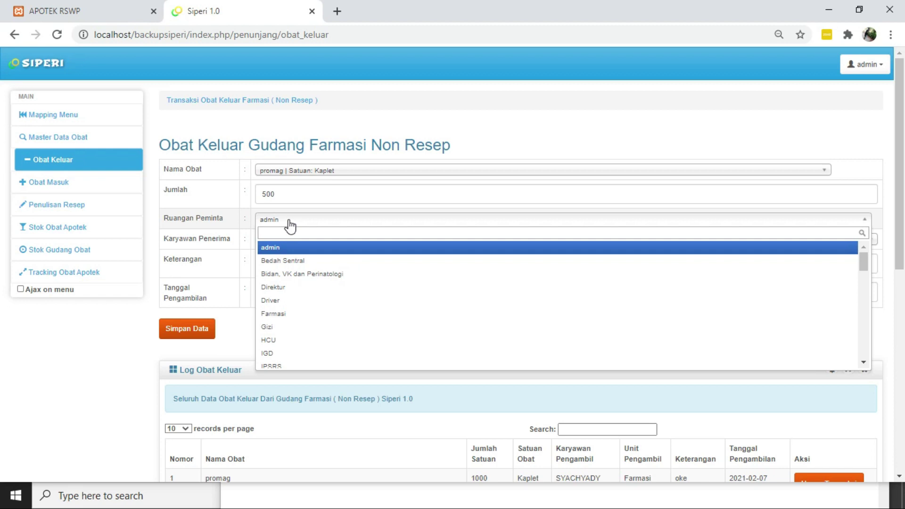
text(farm)
key(Return)
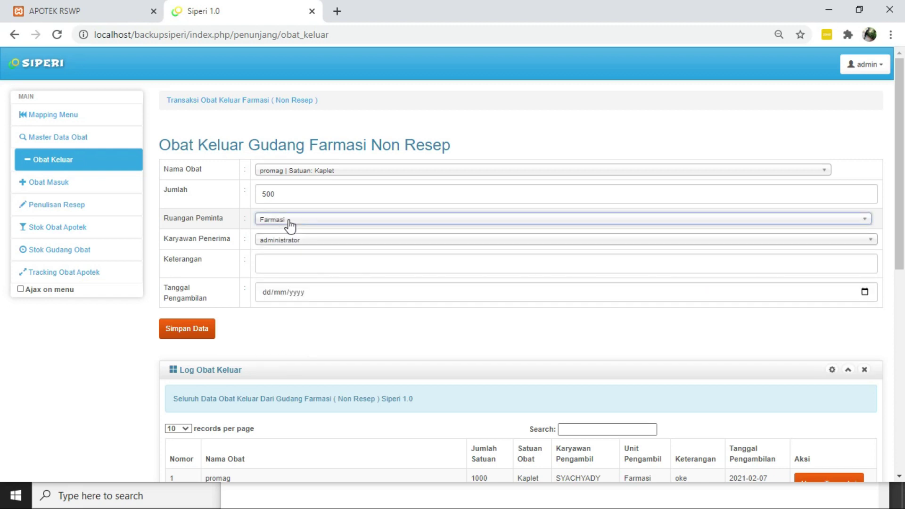
Choose the receiving employee, leave remark '-', set date 07/02/2021, and save the record
click(302, 242)
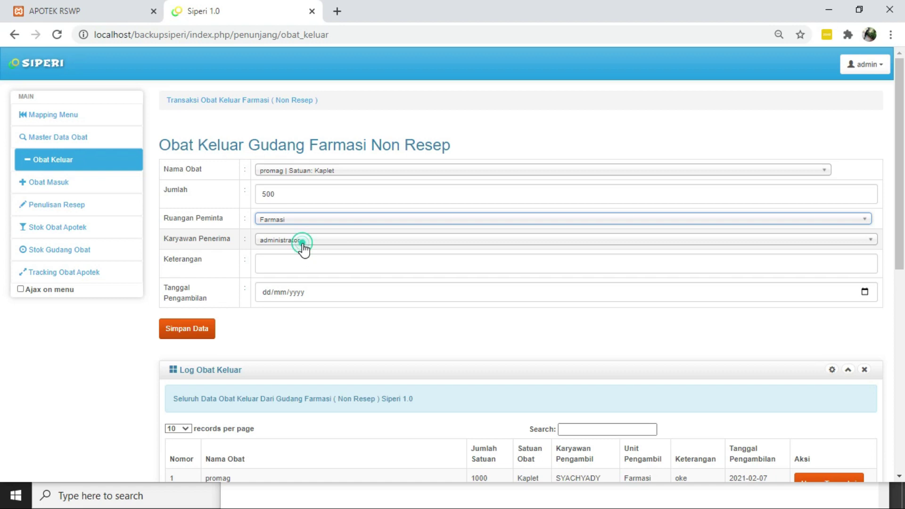
text(s)
key(BackSpace)
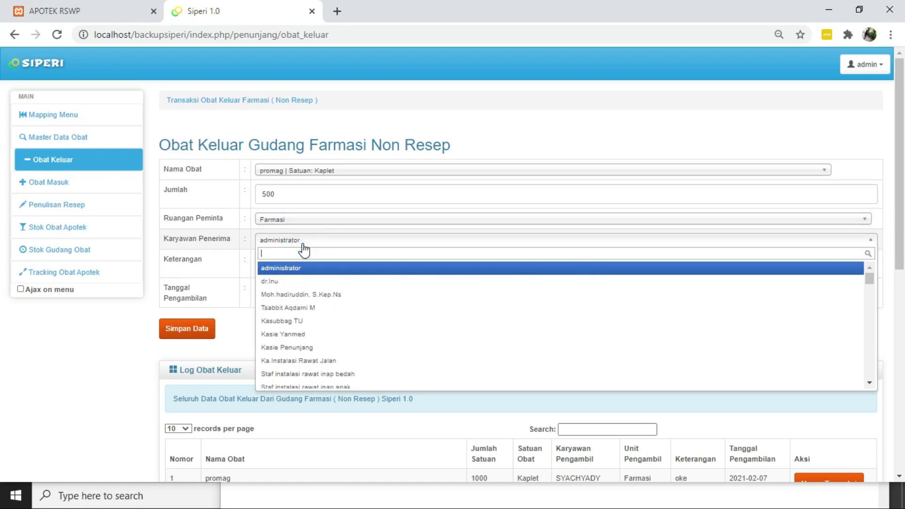
text(siti)
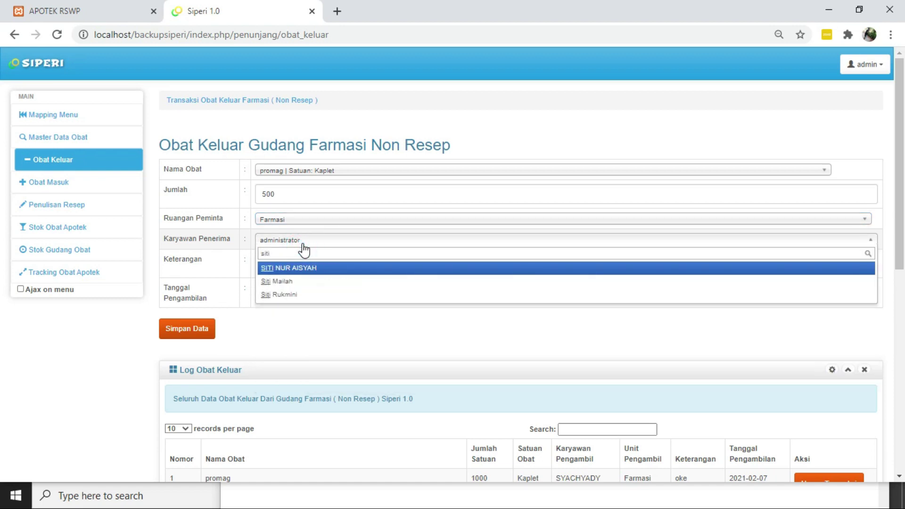
click(302, 267)
click(294, 264)
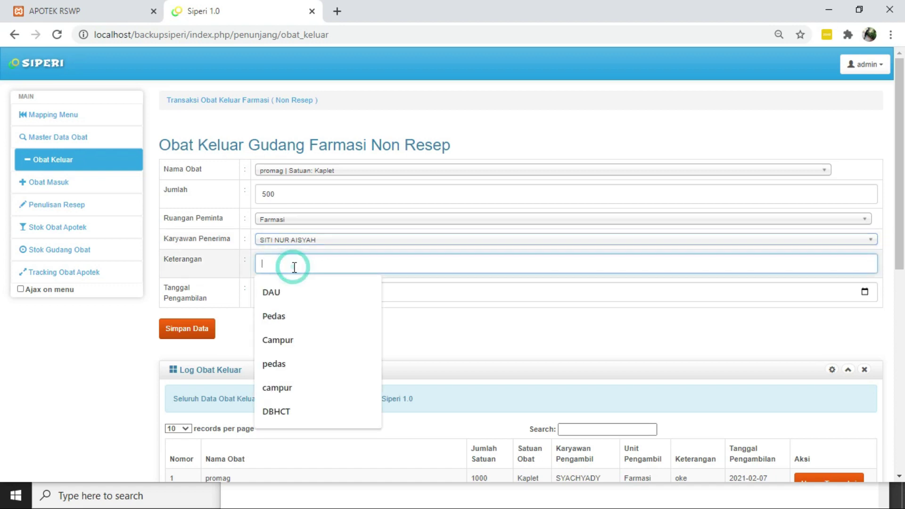
text(d)
key(BackSpace)
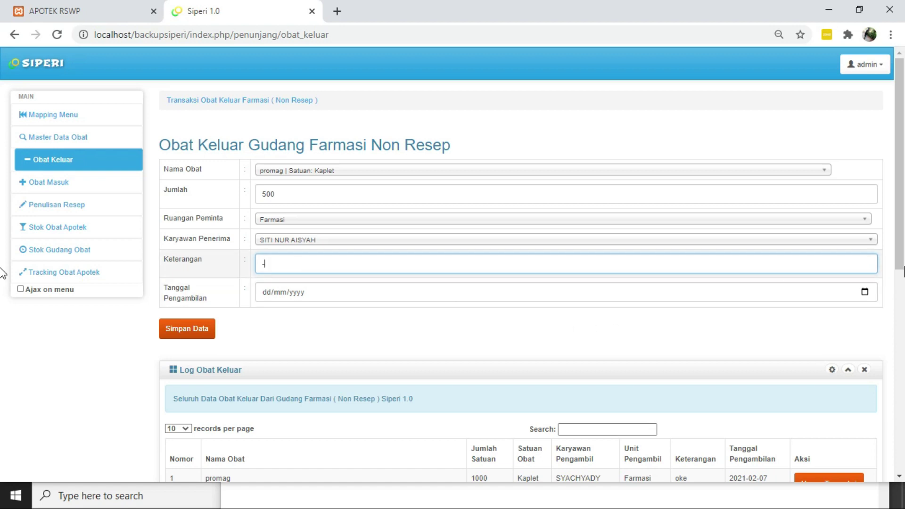
click(864, 292)
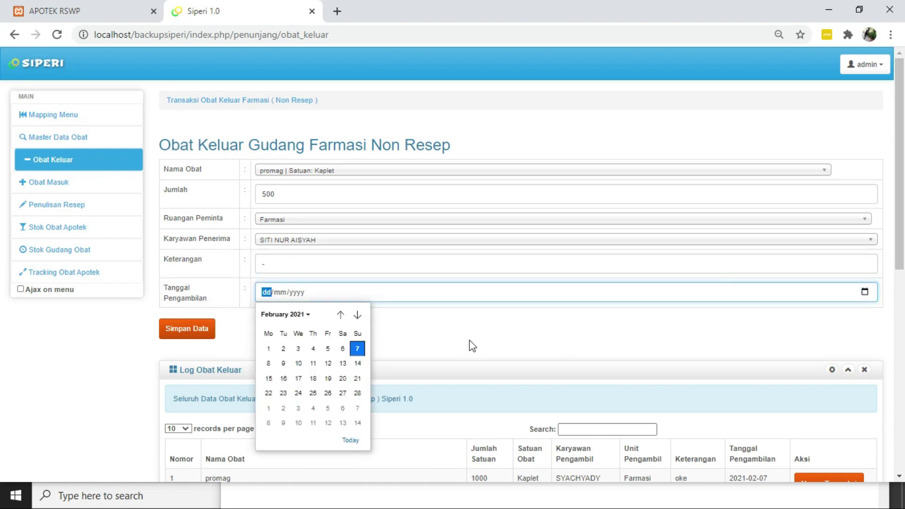
click(357, 349)
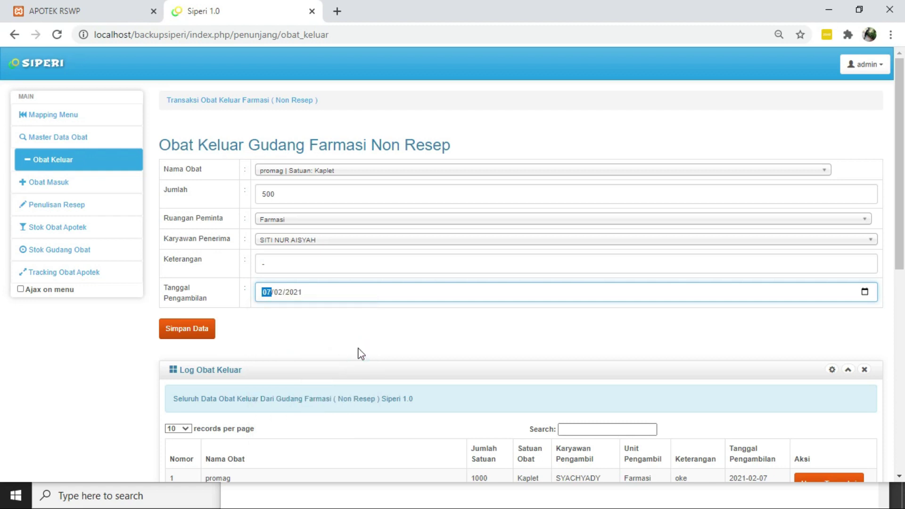
click(205, 330)
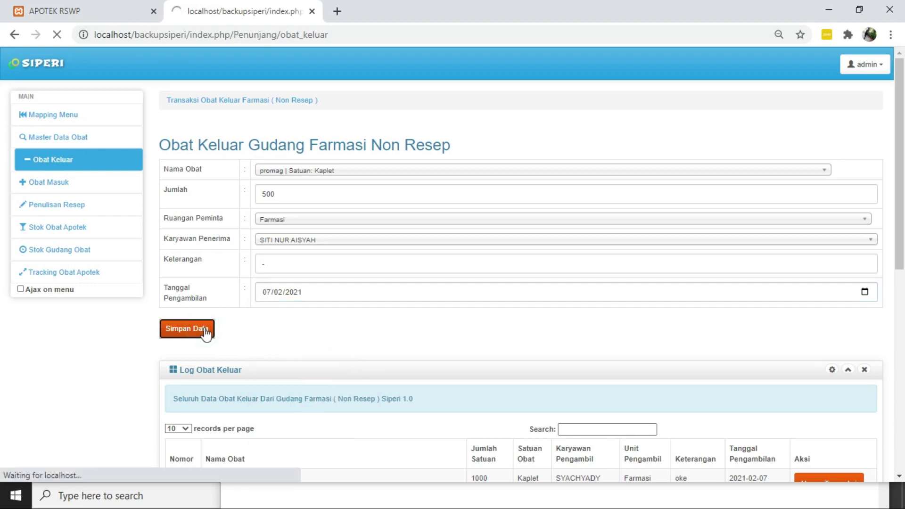
Confirm Log Obat Keluar's top row is 500 Kaplet promag for Farmasi, dated 2021-02-07
scroll(205, 332, down, 1)
scroll(205, 332, down, 1)
scroll(202, 332, up, 2)
scroll(203, 332, down, 1)
scroll(206, 332, down, 3)
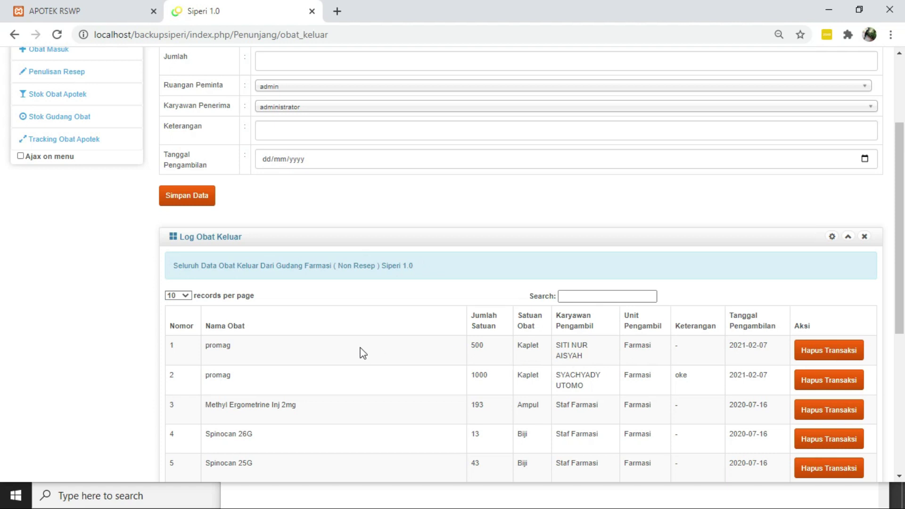
scroll(478, 358, up, 3)
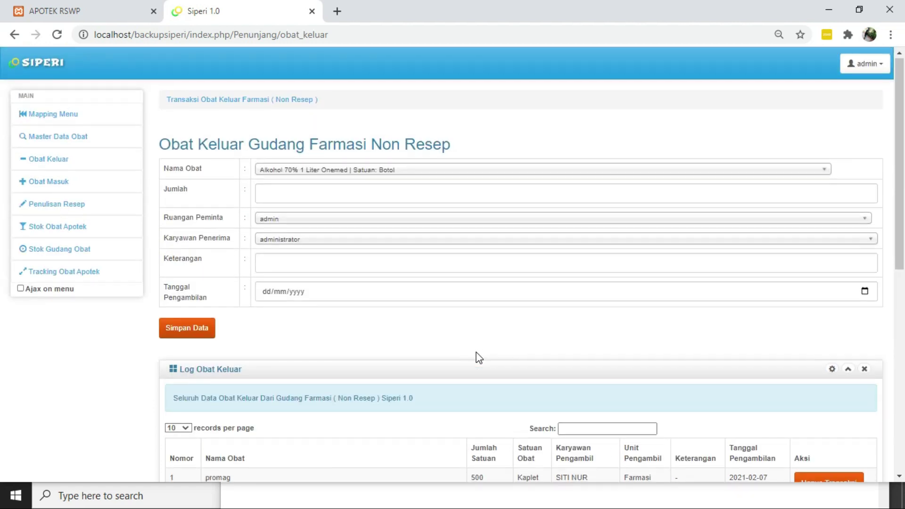
scroll(478, 358, down, 1)
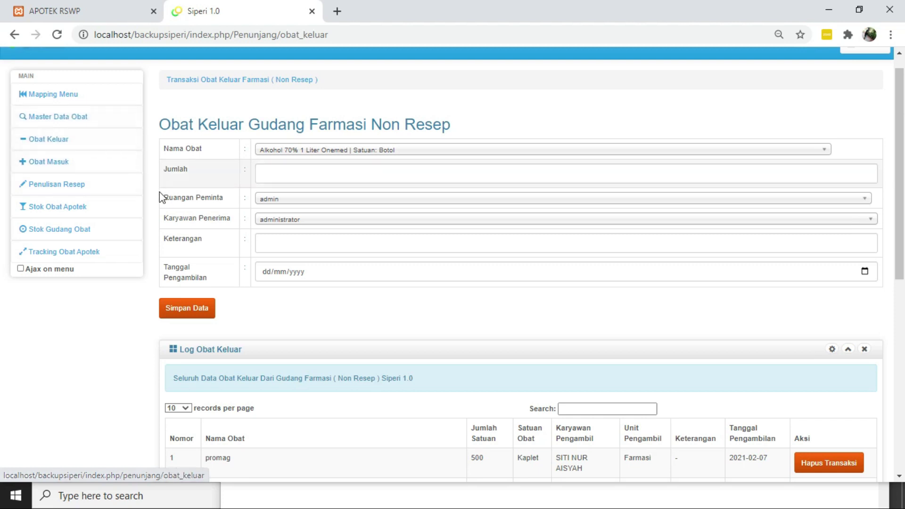
Open Stok Gudang Obat and review each drug's quantity, unit, status and expiry
click(90, 229)
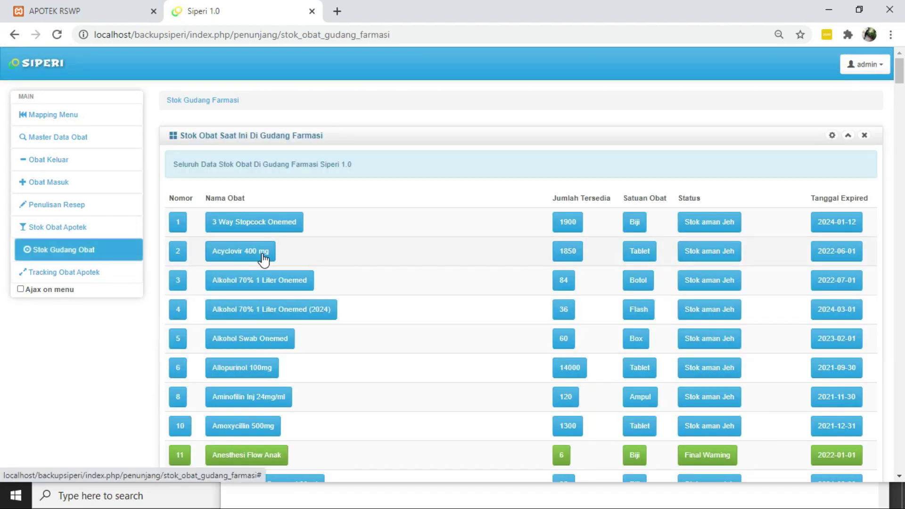
scroll(264, 259, down, 1)
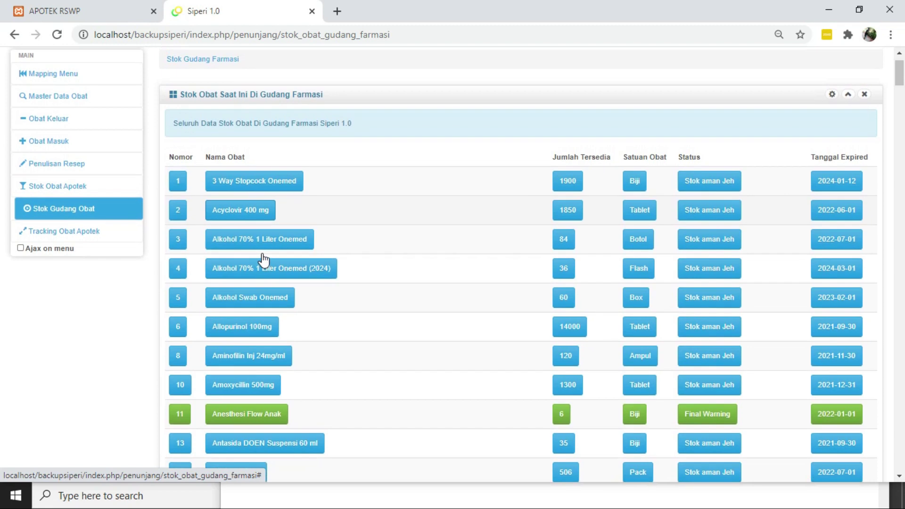
scroll(264, 259, up, 1)
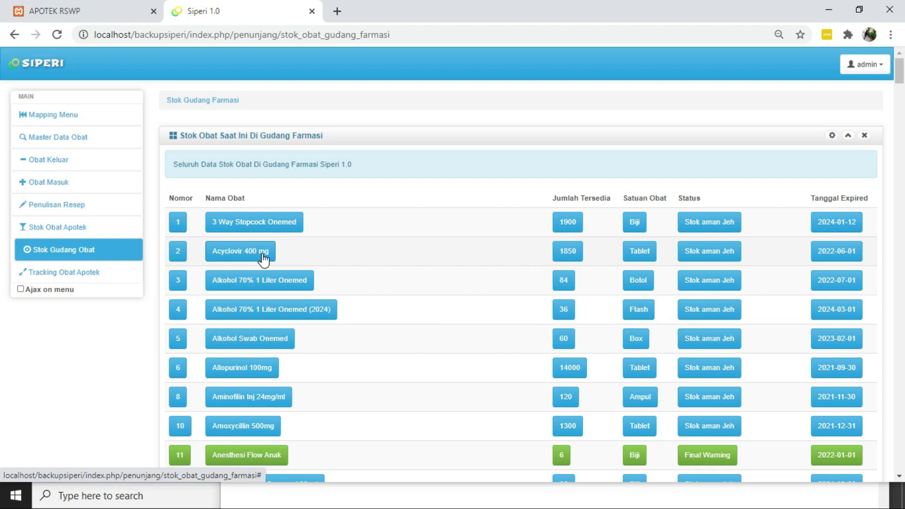
scroll(264, 259, down, 2)
scroll(264, 259, up, 2)
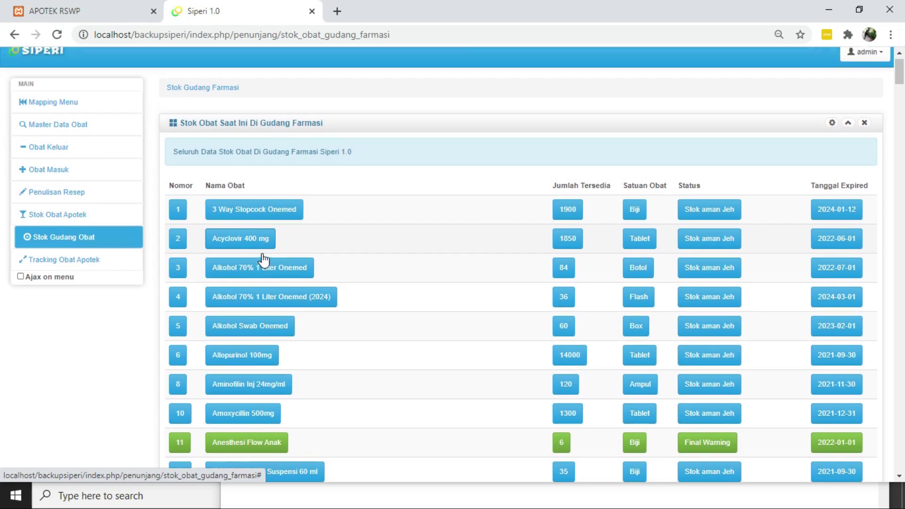
scroll(263, 259, down, 20)
scroll(262, 258, down, 6)
scroll(263, 258, up, 12)
scroll(262, 259, up, 20)
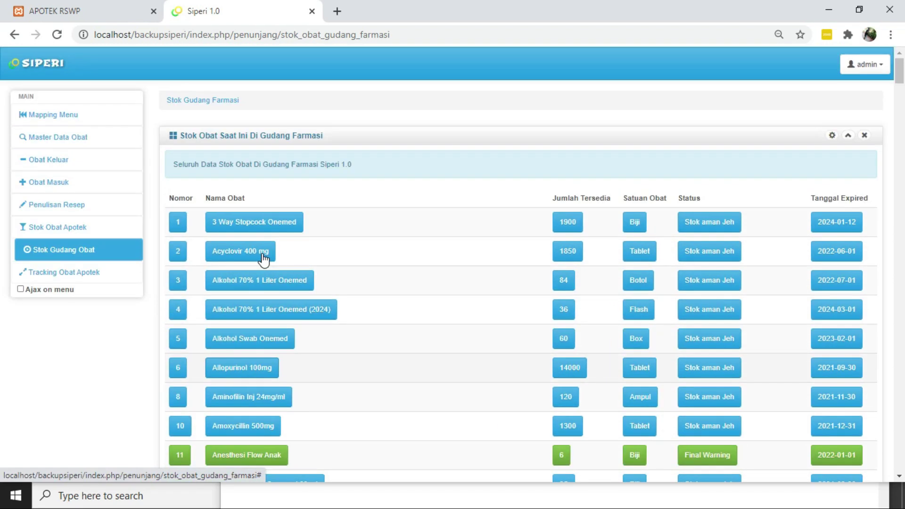
Open Stok Obat Apotek and review the list, noting Alkohol 70% 1 Liter Onemed at -1 Botol
click(61, 227)
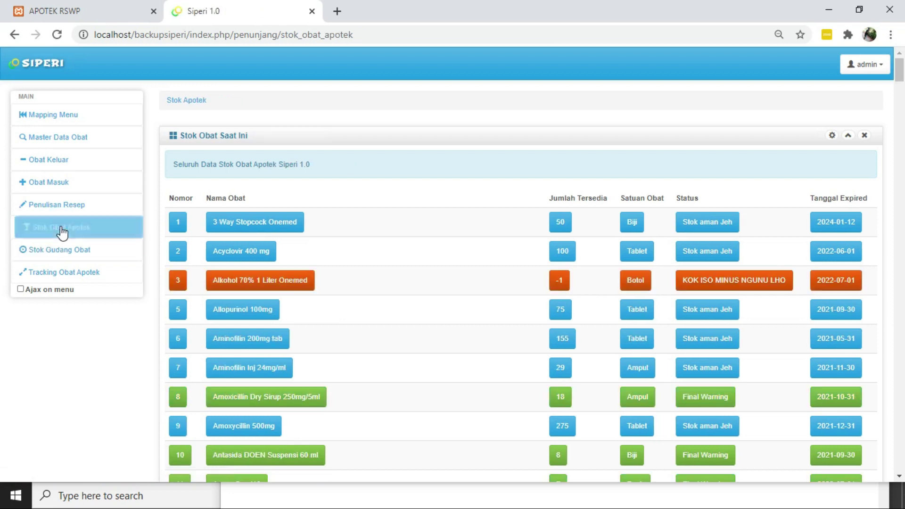
scroll(365, 343, down, 1)
scroll(369, 343, down, 1)
scroll(369, 344, up, 1)
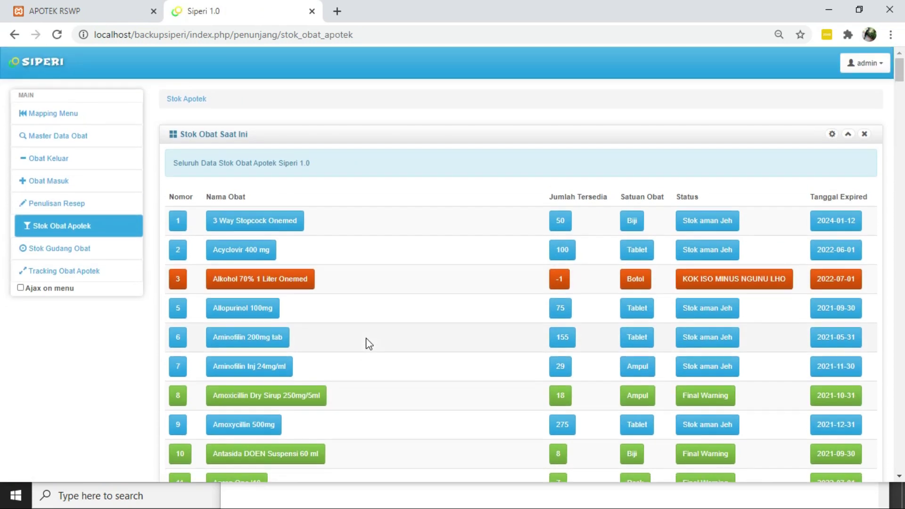
scroll(369, 343, down, 10)
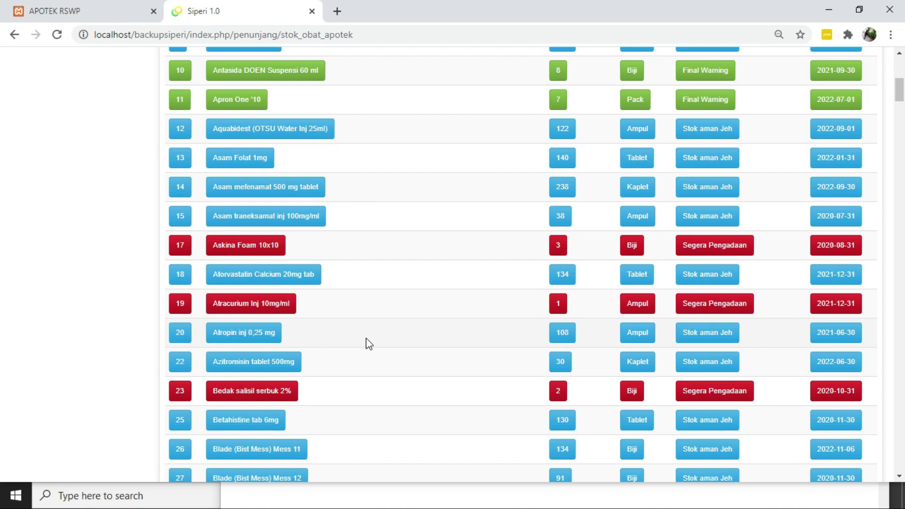
scroll(369, 343, up, 10)
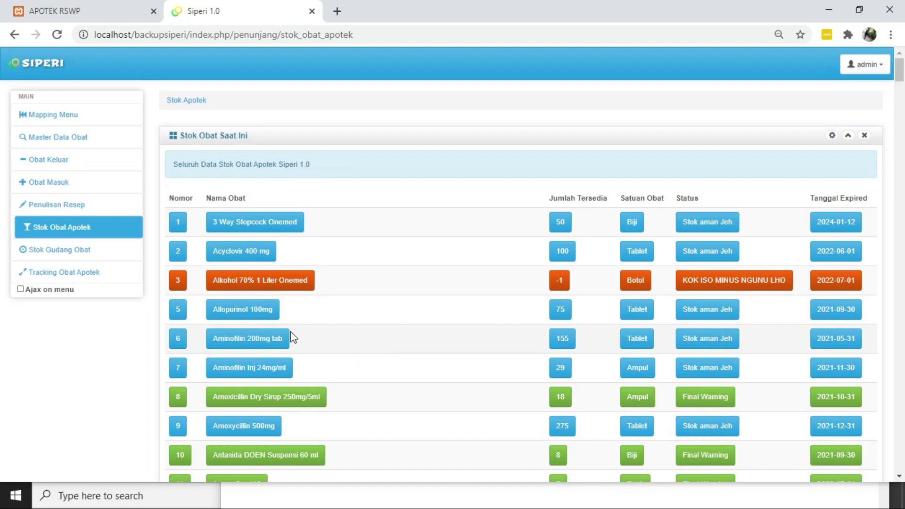
scroll(366, 339, down, 15)
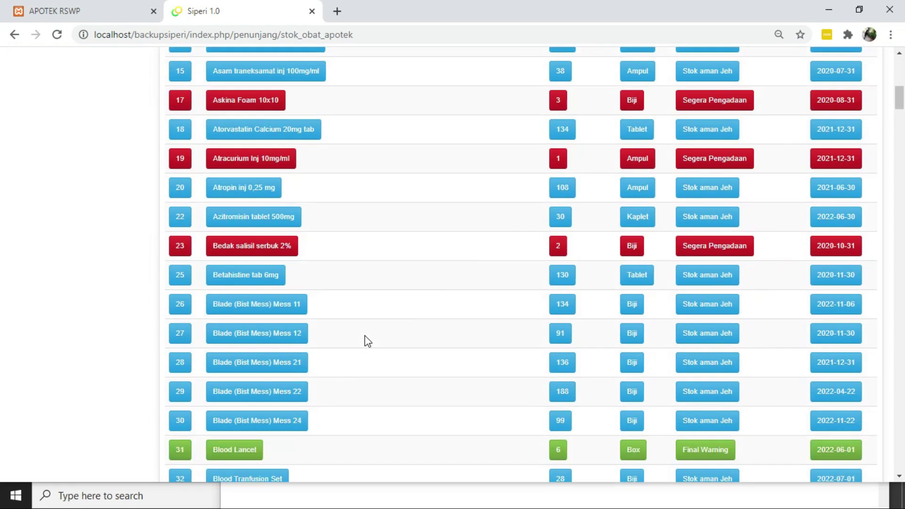
scroll(368, 340, down, 10)
scroll(367, 340, up, 17)
scroll(367, 340, up, 8)
Find promag in the pharmacy stock list: 1500 Kaplet, expiring 2023-02-07
key(ctrl+f)
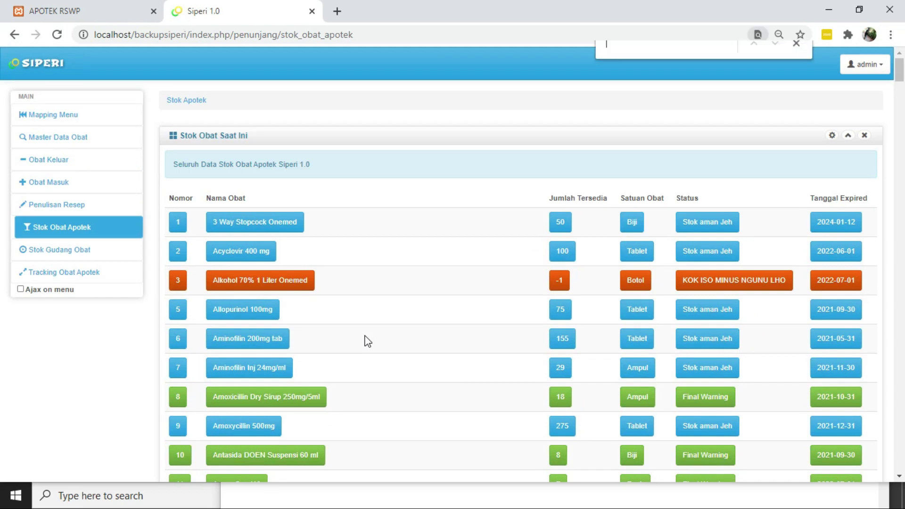
text(promag)
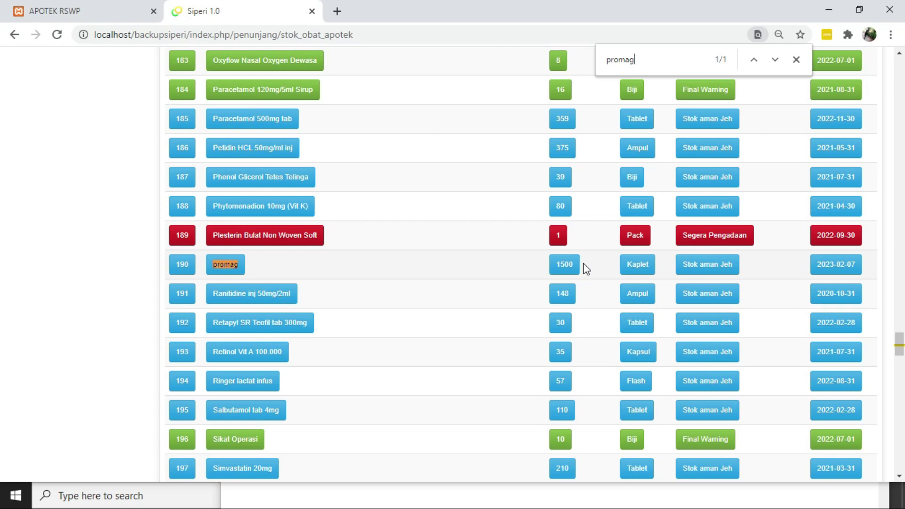
scroll(567, 274, down, 1)
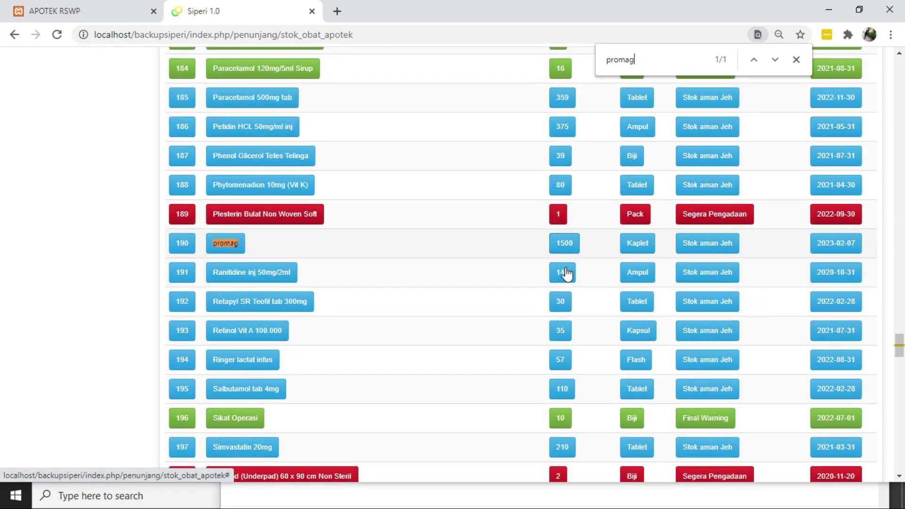
scroll(567, 273, up, 20)
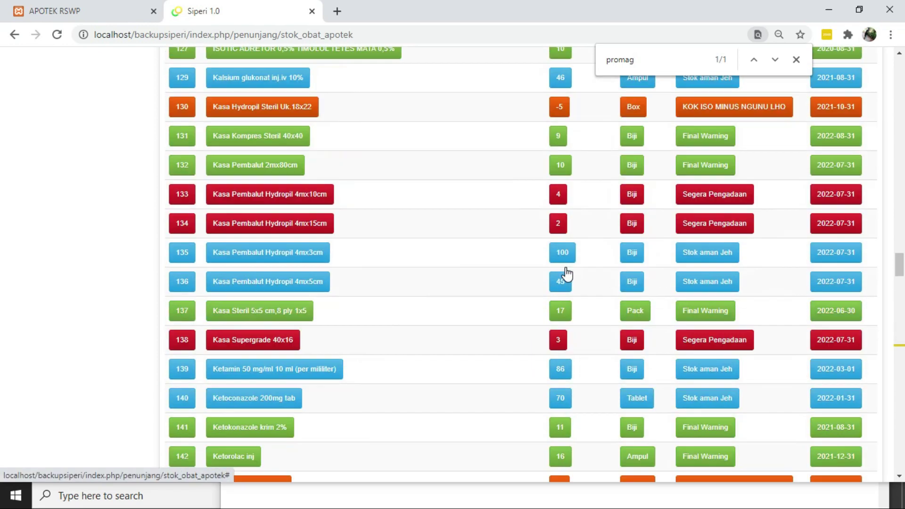
scroll(567, 274, up, 20)
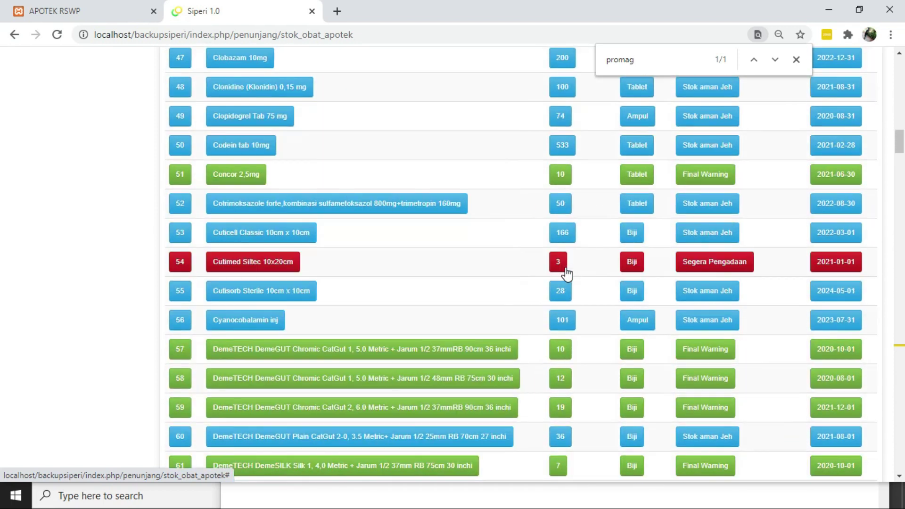
scroll(567, 274, up, 20)
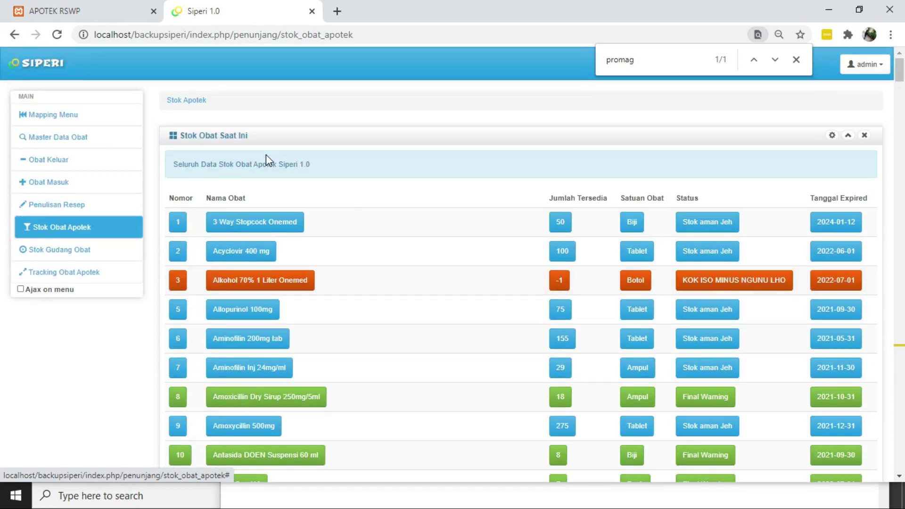
Find promag in the warehouse stock list with Ctrl+F: row 217, 600 Kaplet
click(85, 251)
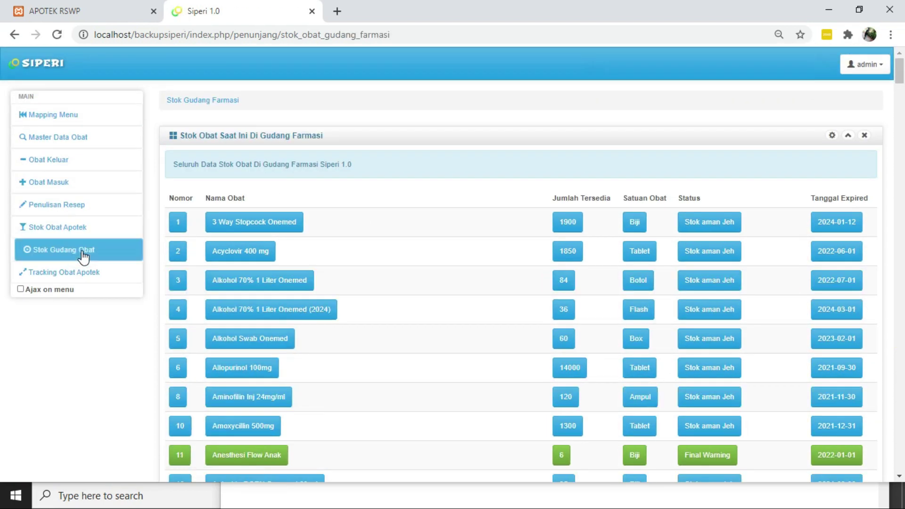
key(ctrl+f)
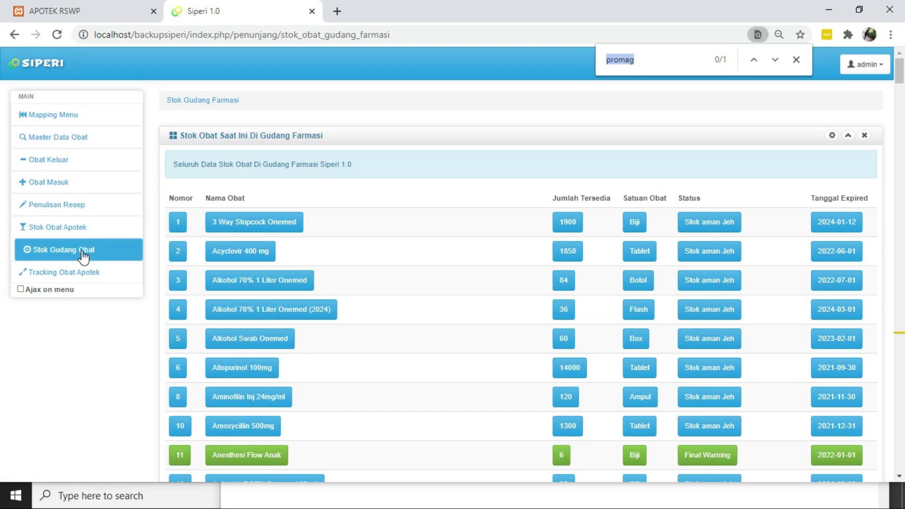
key(Return)
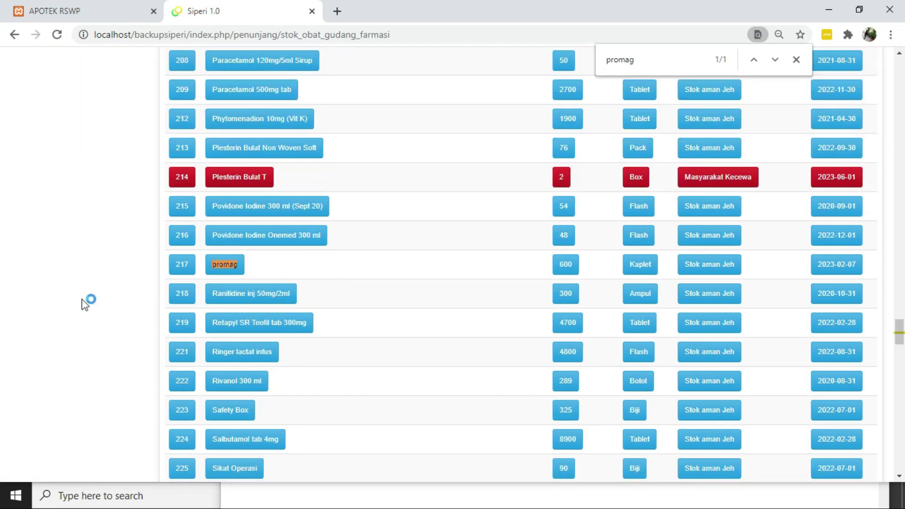
scroll(569, 271, down, 1)
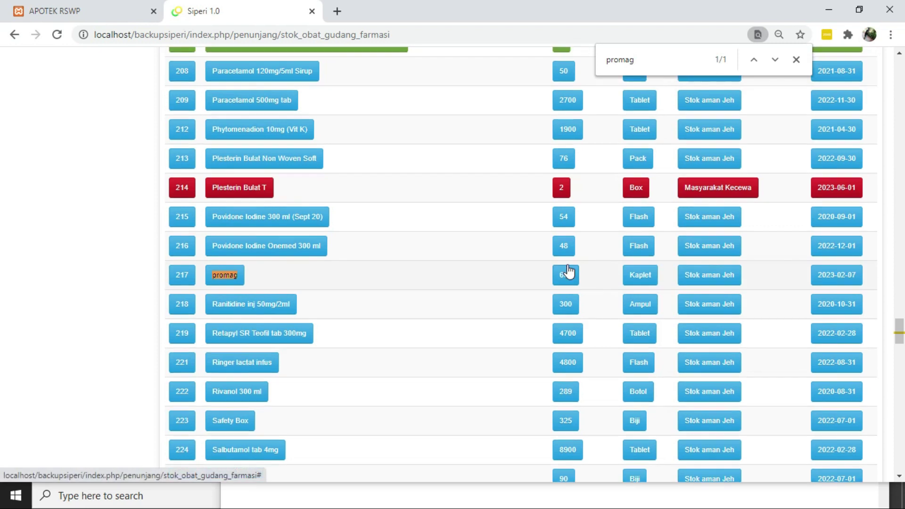
scroll(568, 270, up, 1)
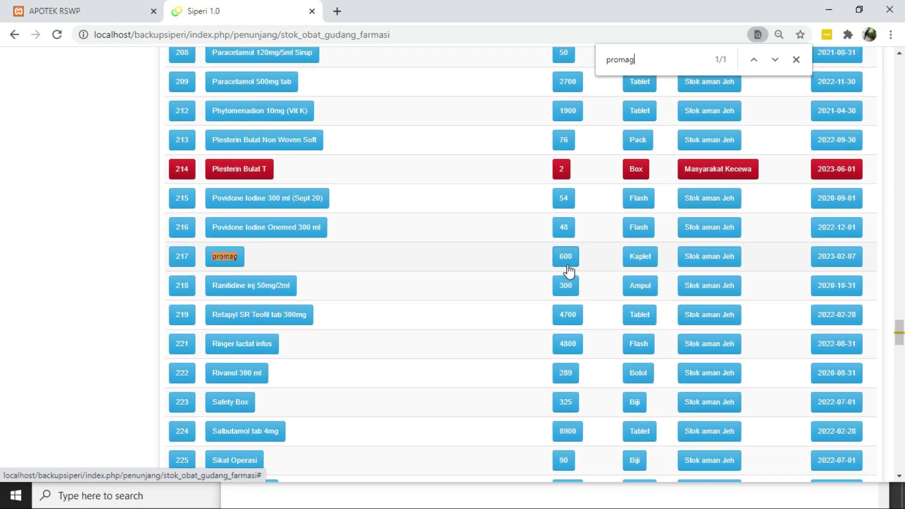
scroll(568, 271, up, 1)
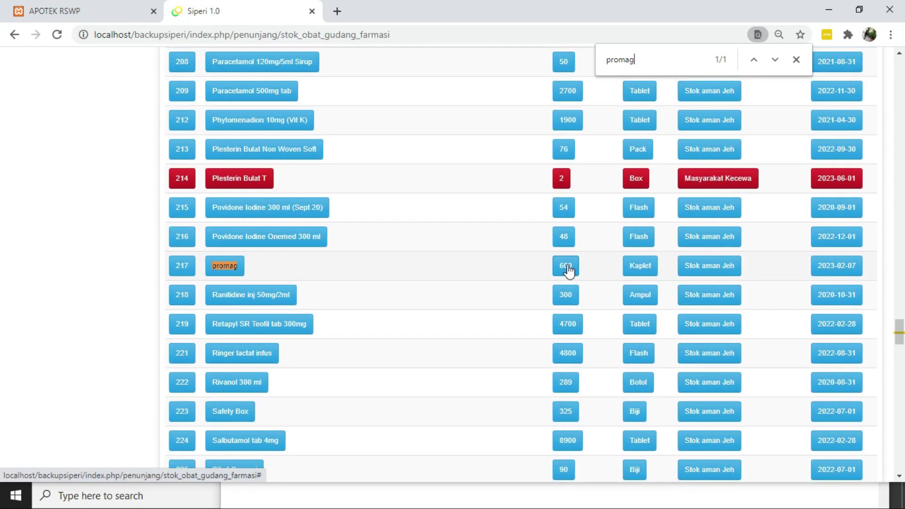
scroll(569, 271, up, 20)
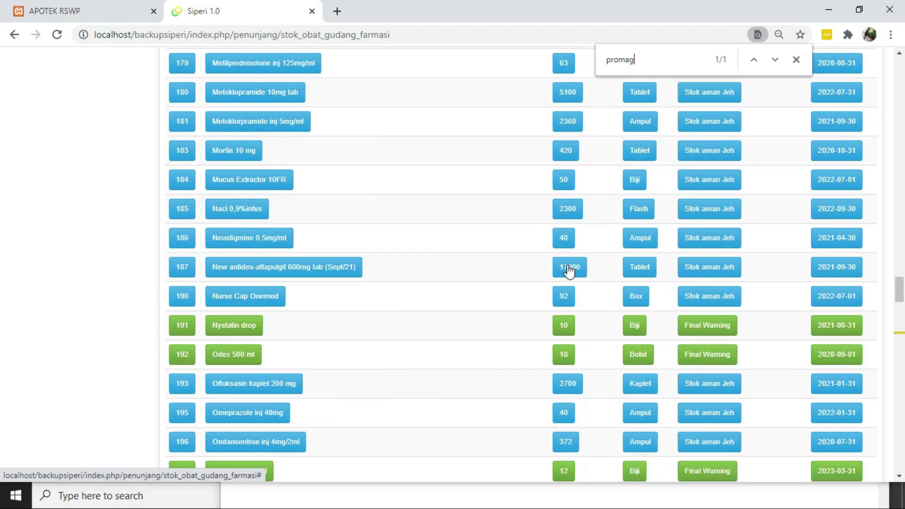
Clear the promag search and scroll back to the top of the stock list
key(BackSpace)
key(BackSpace)
key(BackSpace)
key(BackSpace)
key(BackSpace)
key(BackSpace)
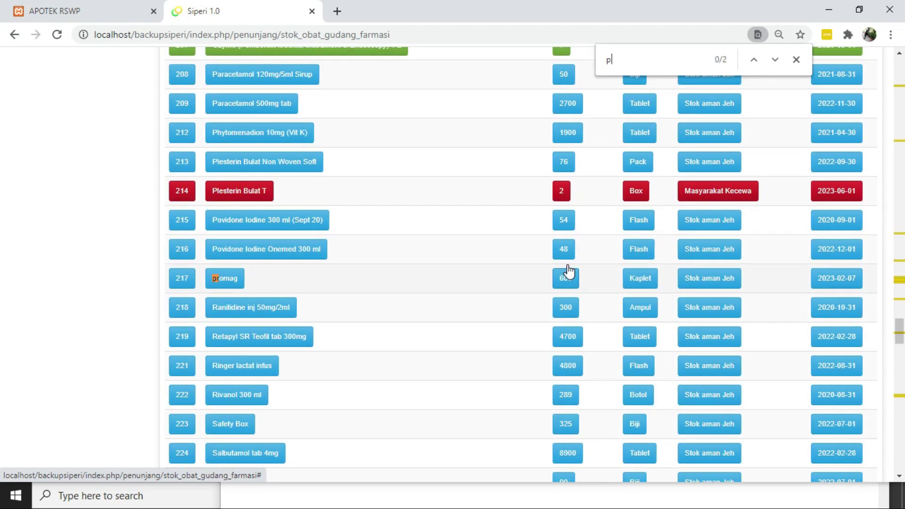
scroll(453, 225, up, 20)
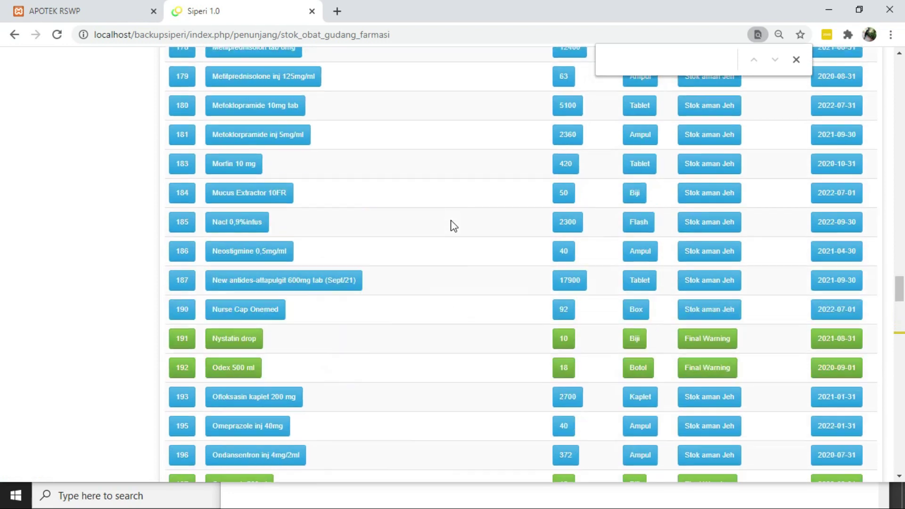
scroll(453, 225, up, 13)
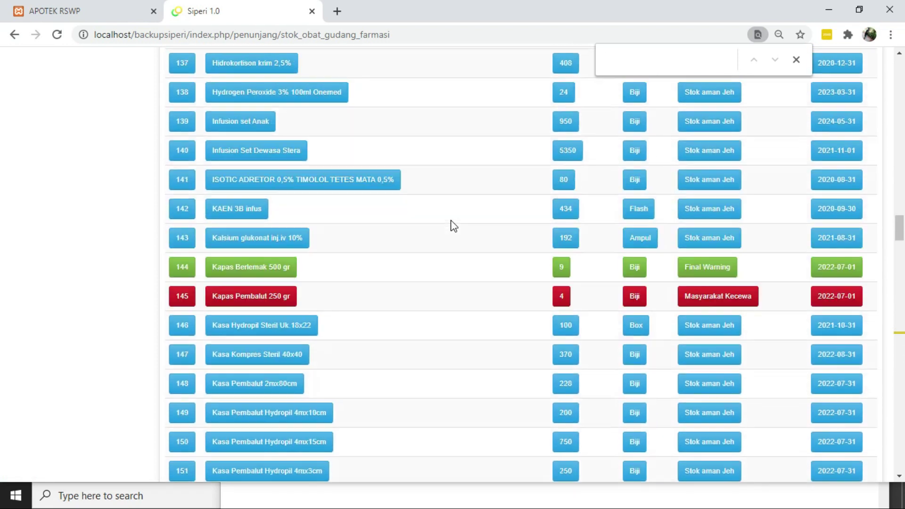
scroll(454, 225, up, 20)
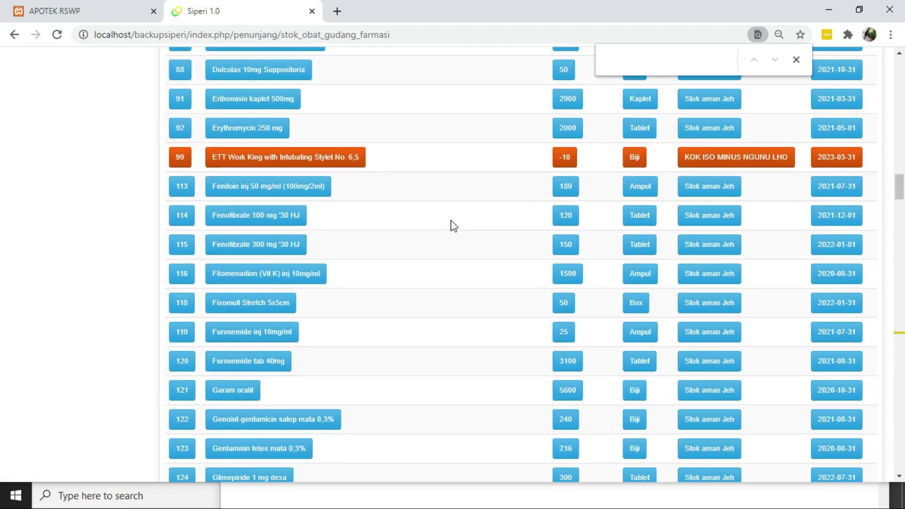
scroll(453, 225, up, 20)
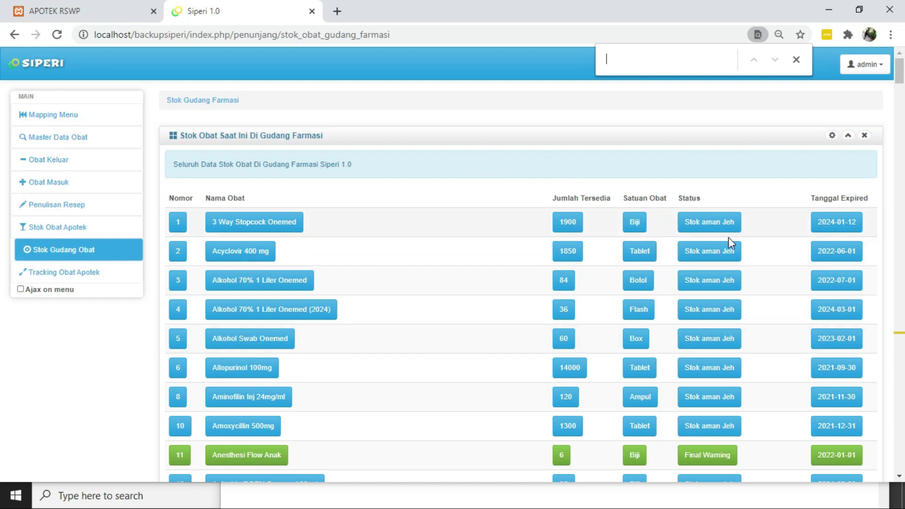
Scroll the Stok Gudang Obat table to Blood Lancet, then open the Tracking Obat Apotek form
scroll(703, 238, down, 1)
scroll(704, 239, down, 1)
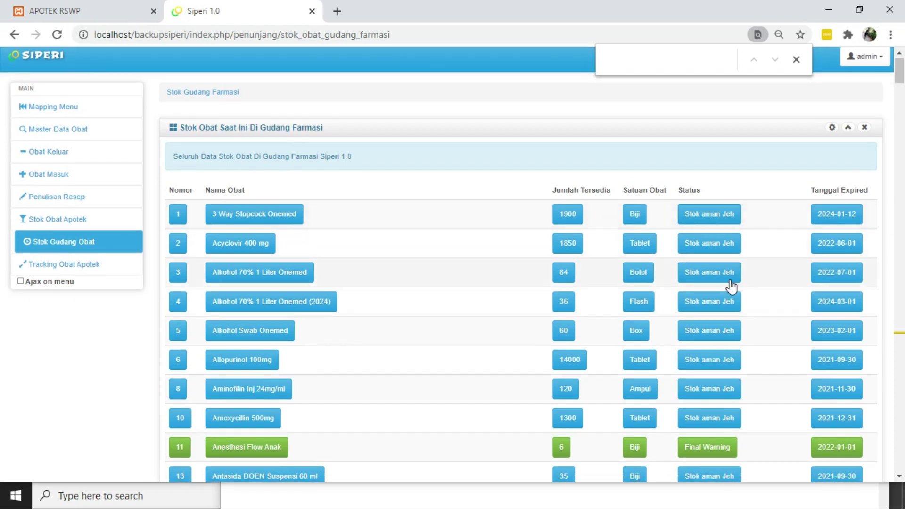
scroll(711, 303, down, 1)
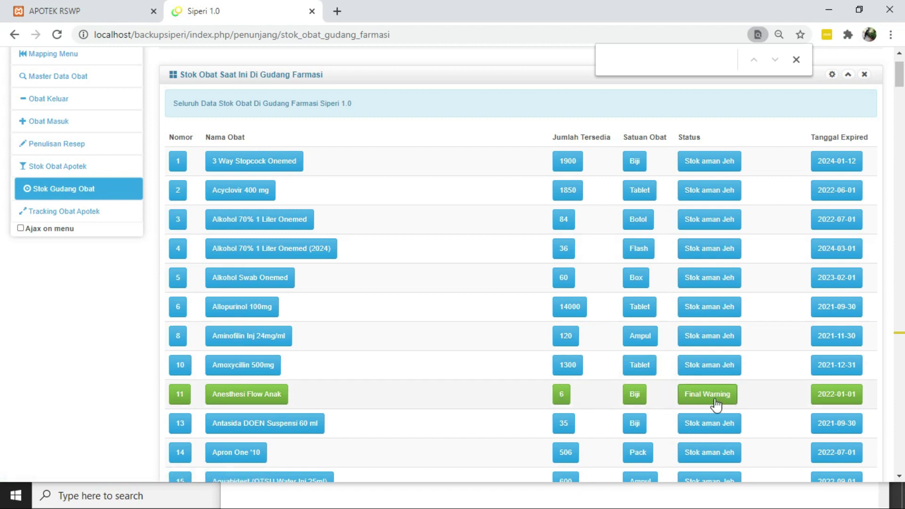
scroll(715, 404, down, 10)
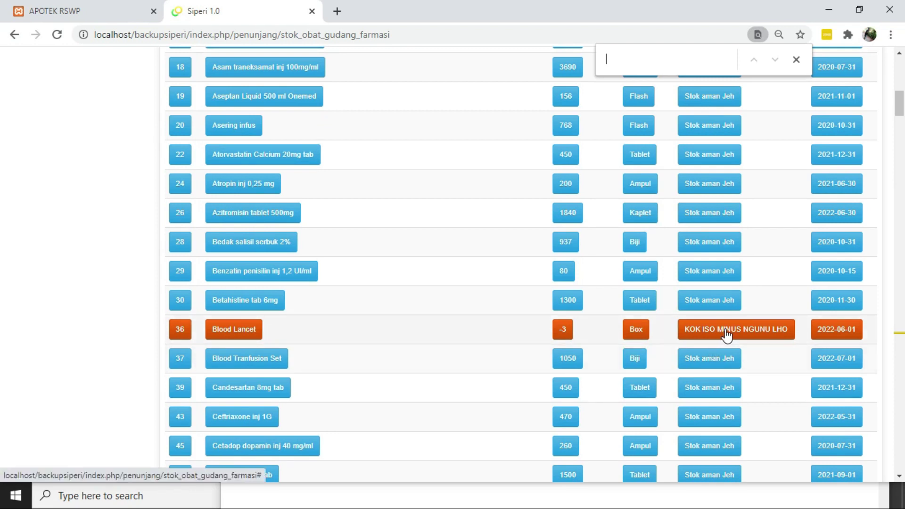
scroll(726, 336, up, 1)
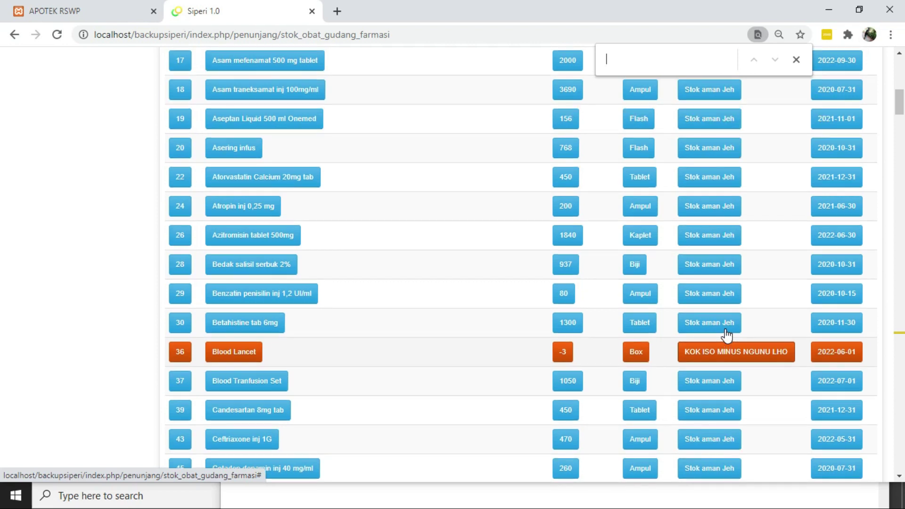
scroll(727, 335, down, 2)
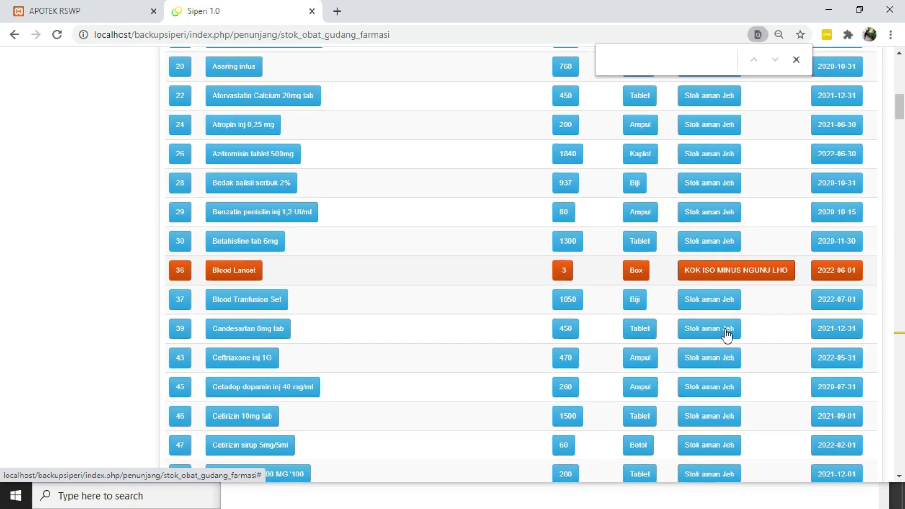
scroll(726, 336, up, 12)
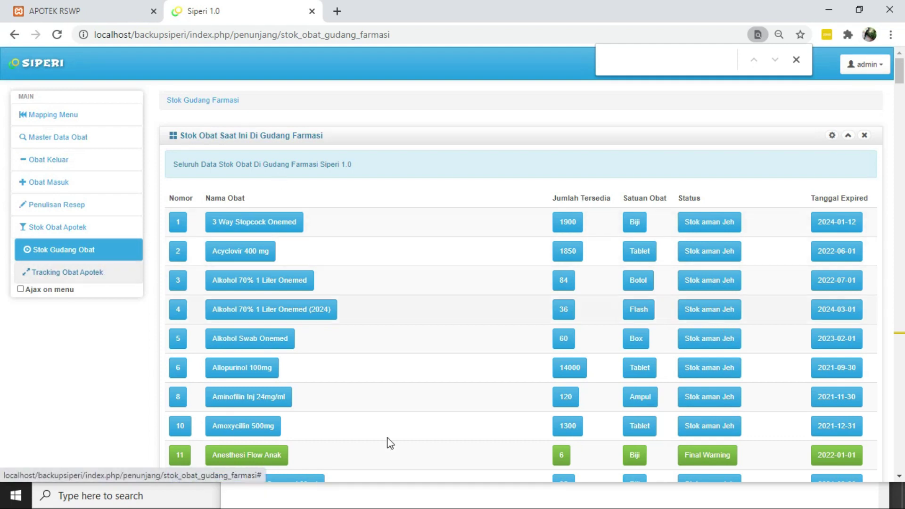
scroll(388, 442, down, 7)
scroll(390, 443, down, 4)
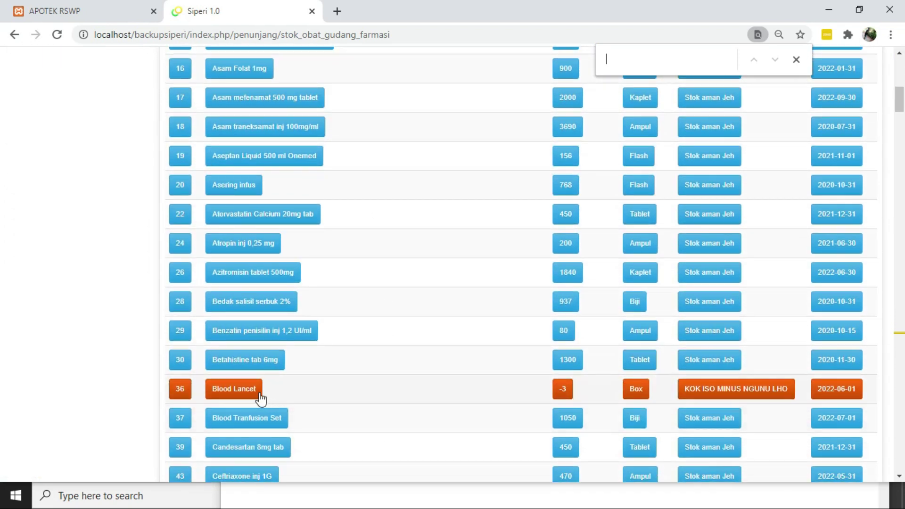
scroll(259, 397, up, 1)
scroll(258, 396, down, 1)
click(259, 396)
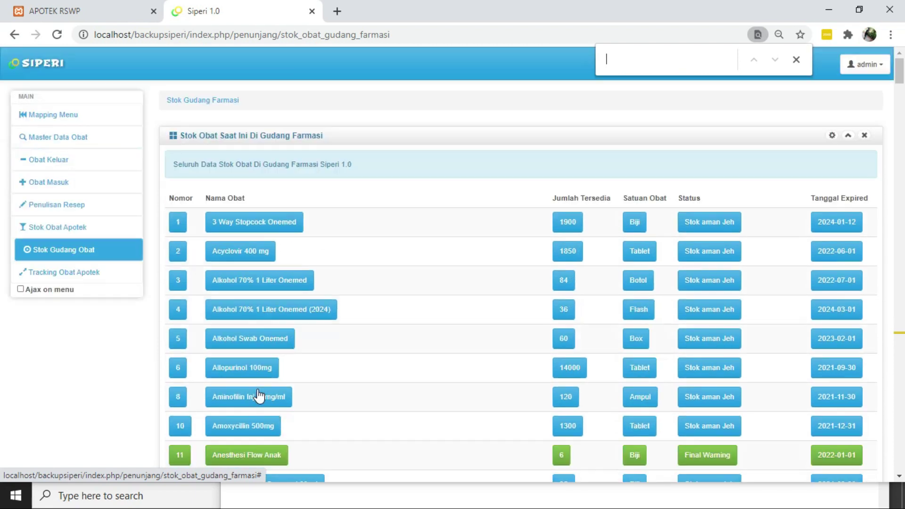
click(97, 276)
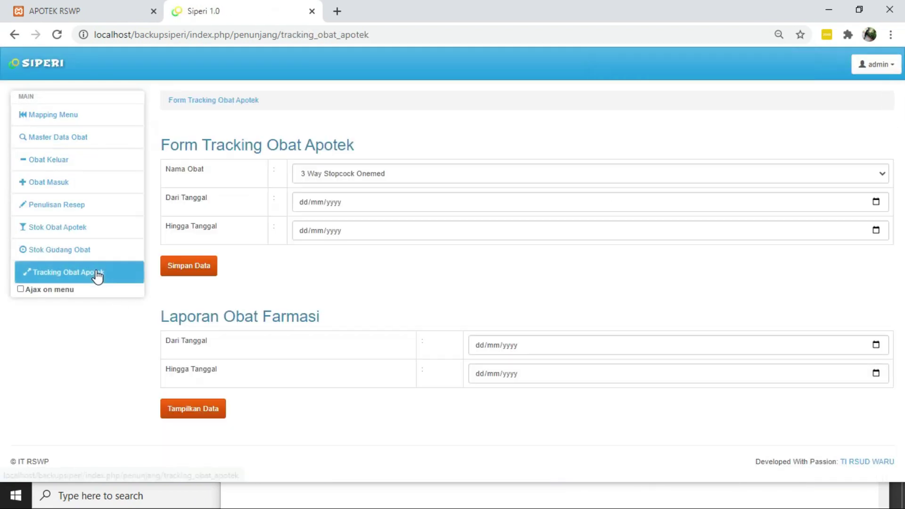
Choose Blood Lancet as the drug in Nama Obat
click(398, 174)
text(bl)
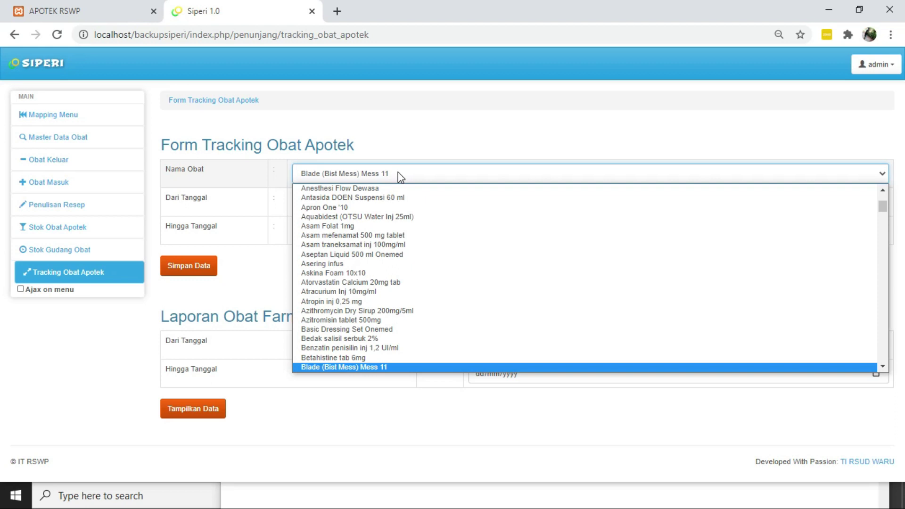
key(Down)
key(Down)
key(Down)
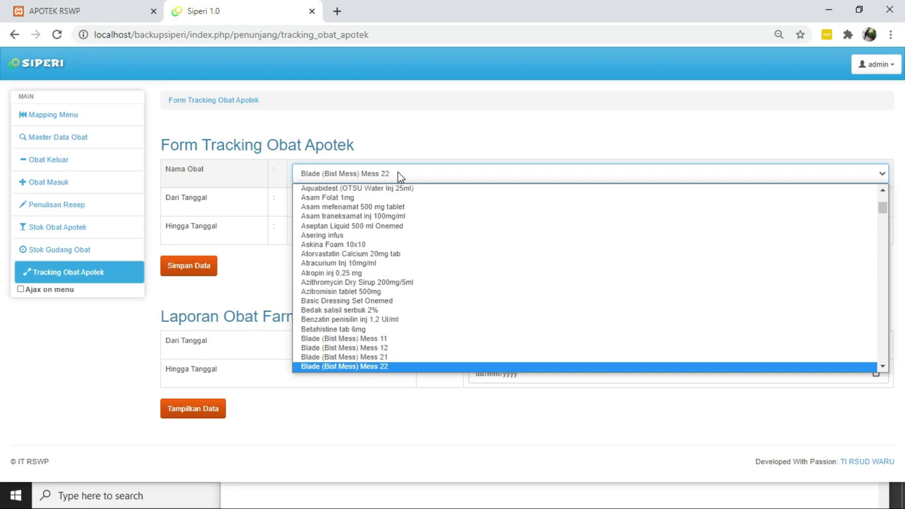
text(c)
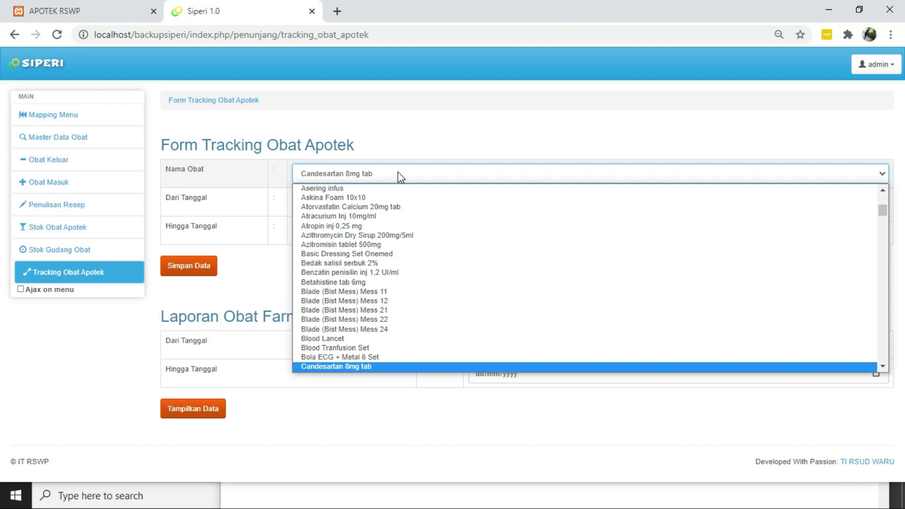
click(395, 171)
click(395, 171)
text(blo)
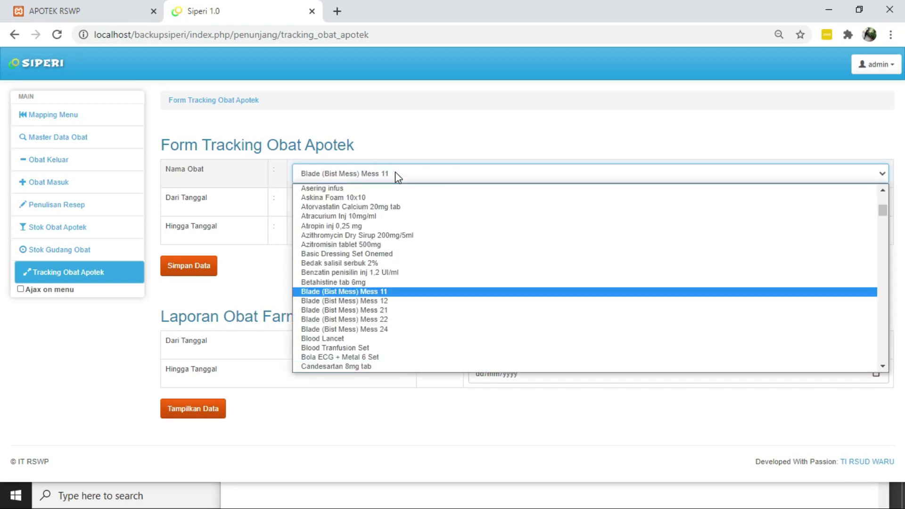
key(Return)
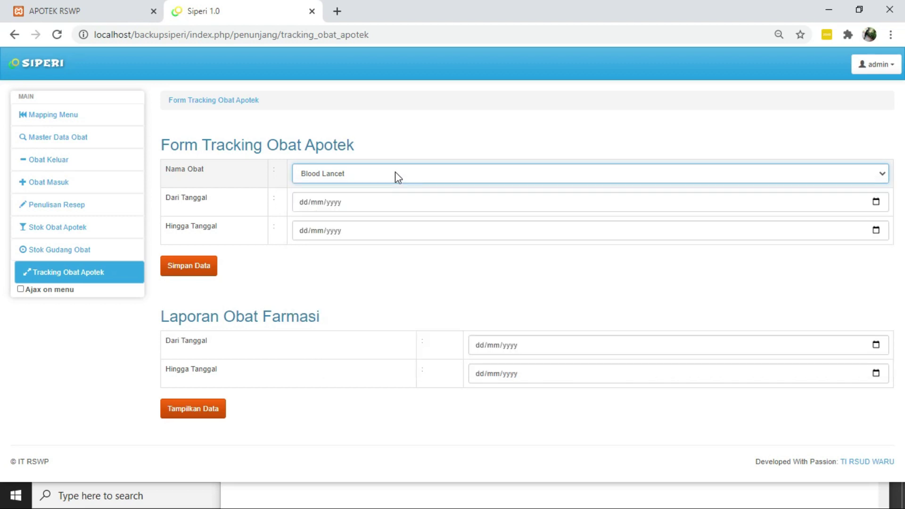
Set the date range 07/02/2020 to 07/02/2021 and save the tracking request
click(875, 202)
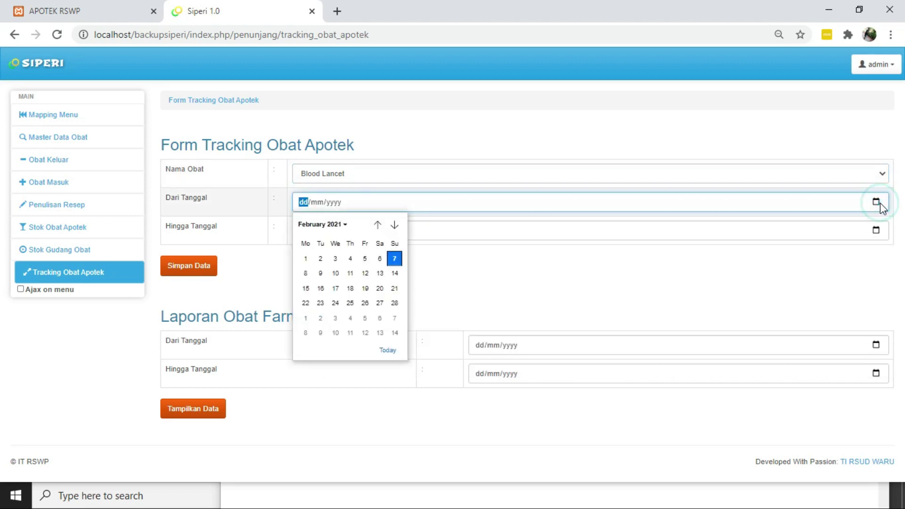
click(394, 258)
click(329, 203)
text(2/2020)
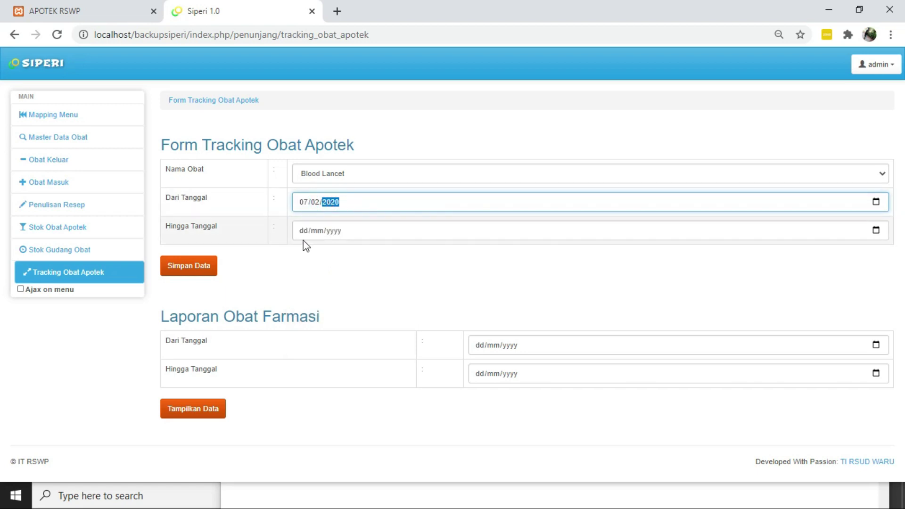
click(301, 235)
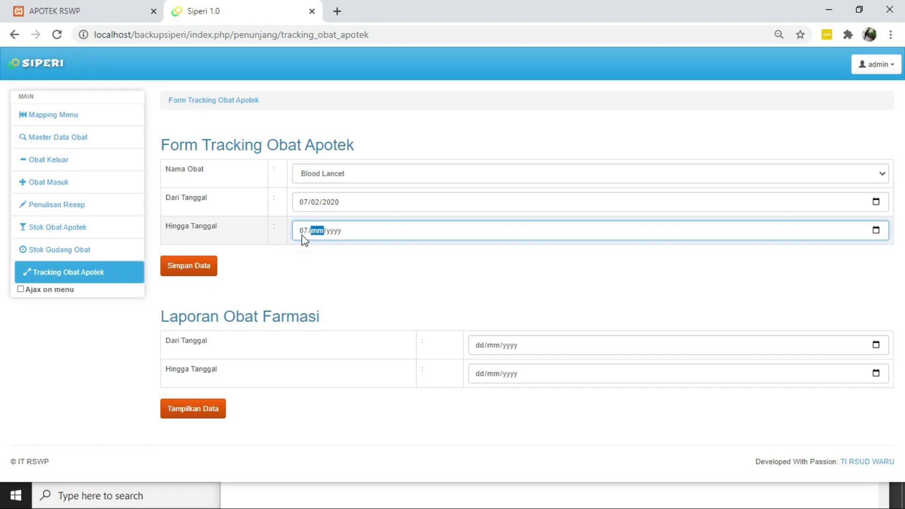
text(022021)
click(201, 269)
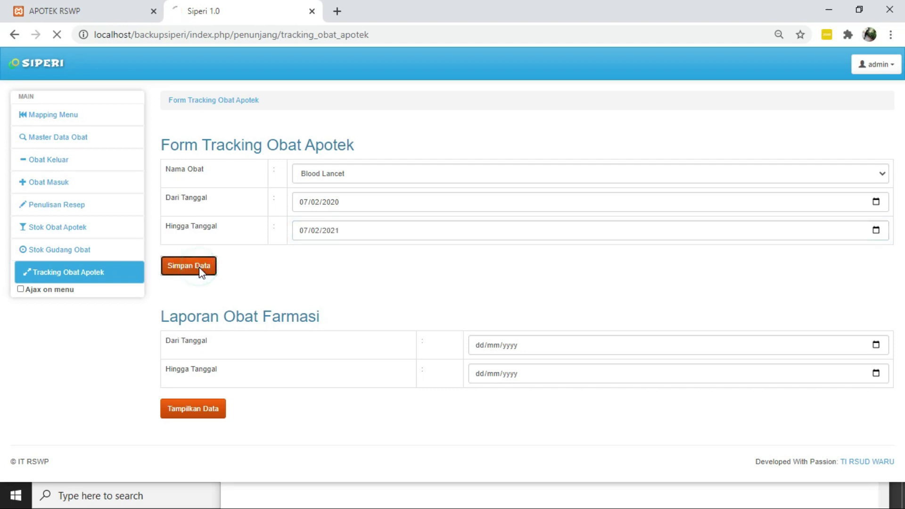
Review the tracking log: Blood Lancet warehouse receipts IDs 94 and 95, 3 Box each on 2020-07-17
scroll(201, 273, down, 1)
scroll(201, 273, down, 3)
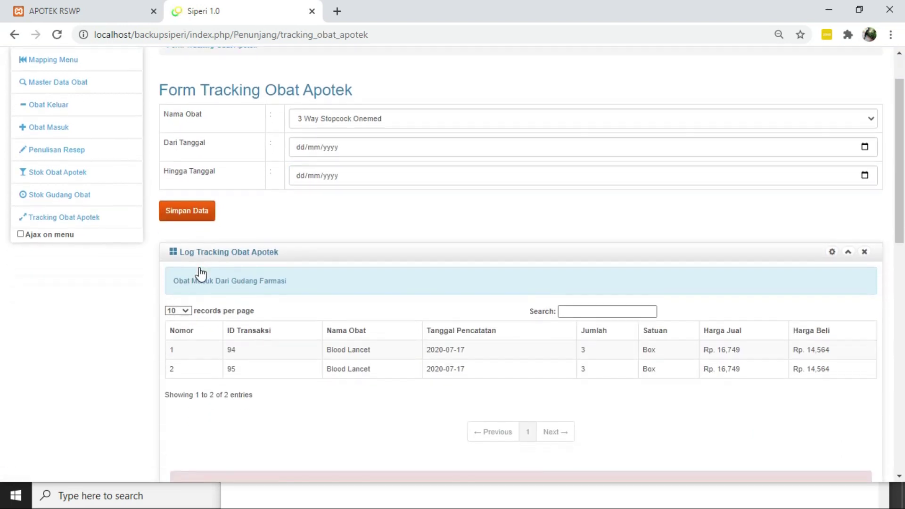
scroll(201, 274, up, 1)
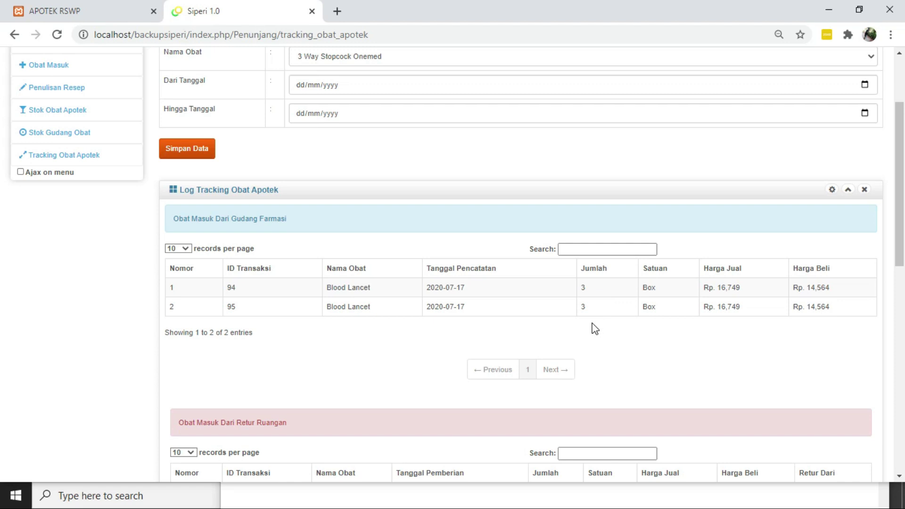
scroll(594, 328, down, 1)
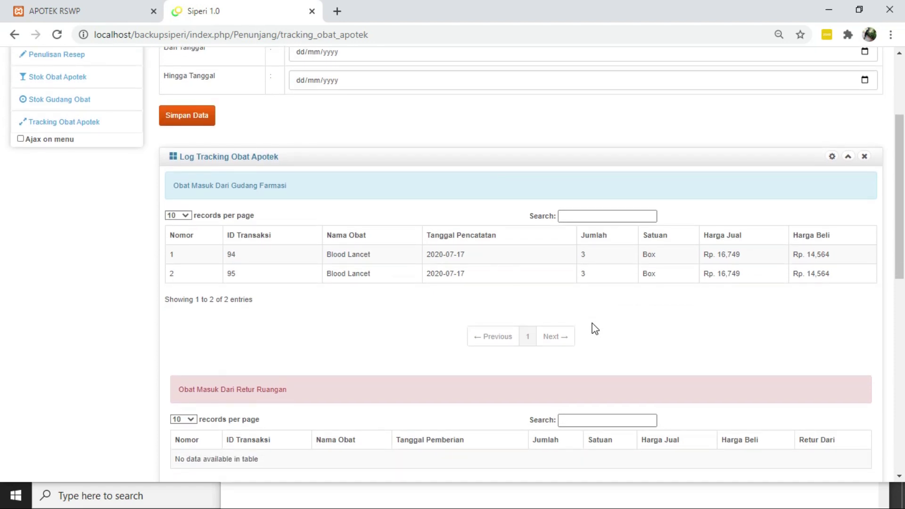
scroll(595, 328, down, 5)
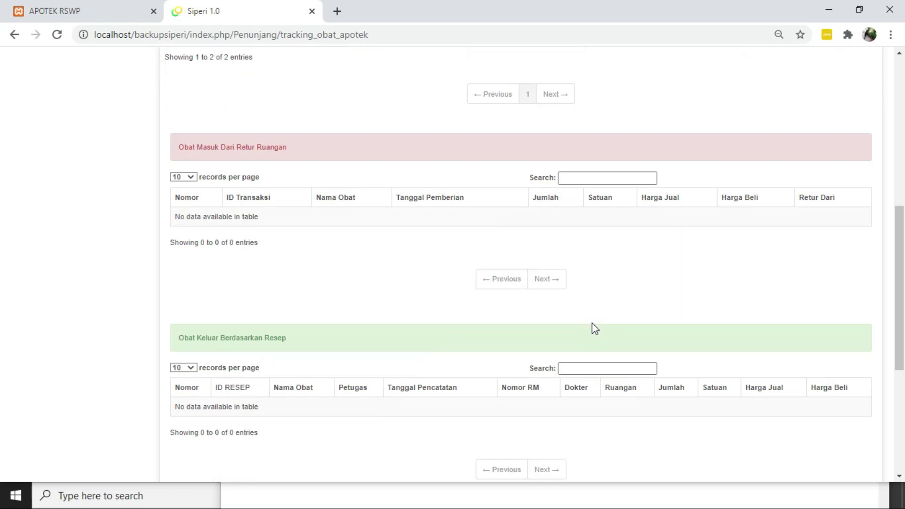
scroll(595, 328, down, 1)
scroll(595, 329, up, 3)
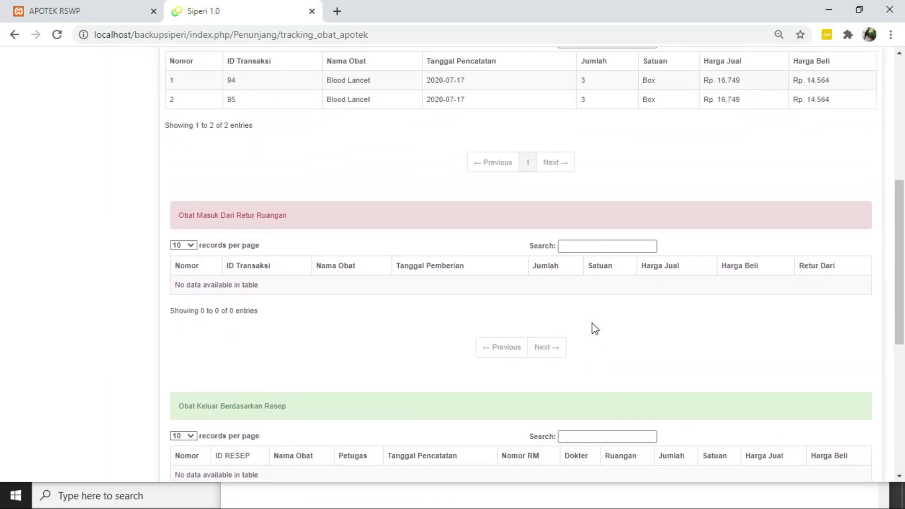
scroll(594, 329, up, 3)
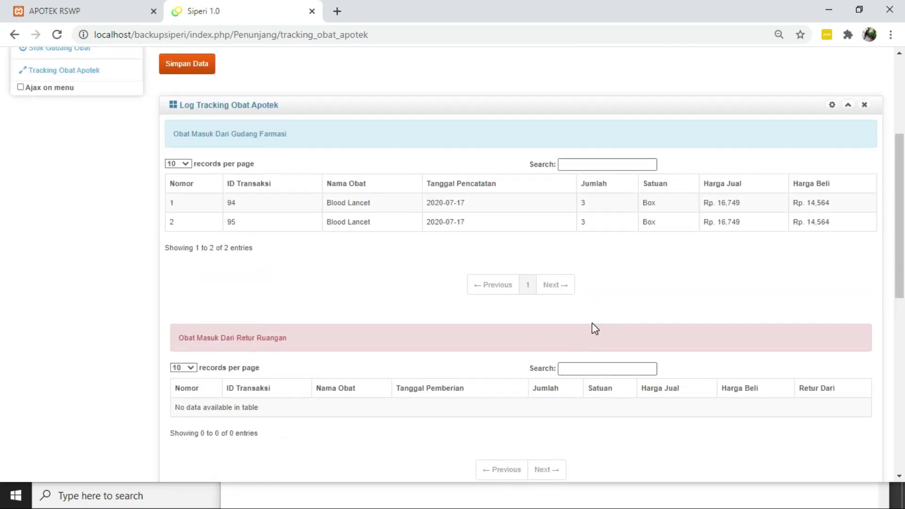
scroll(594, 328, up, 1)
scroll(595, 328, down, 1)
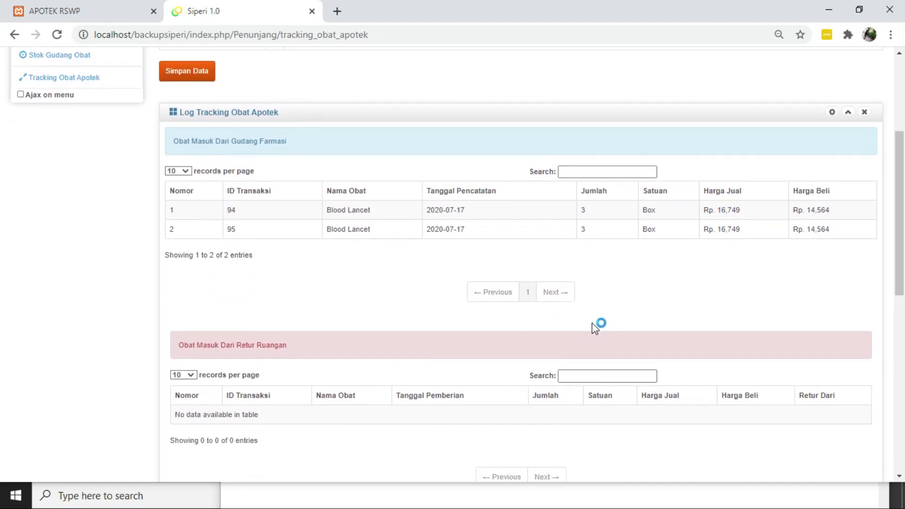
scroll(594, 328, up, 2)
scroll(595, 328, down, 5)
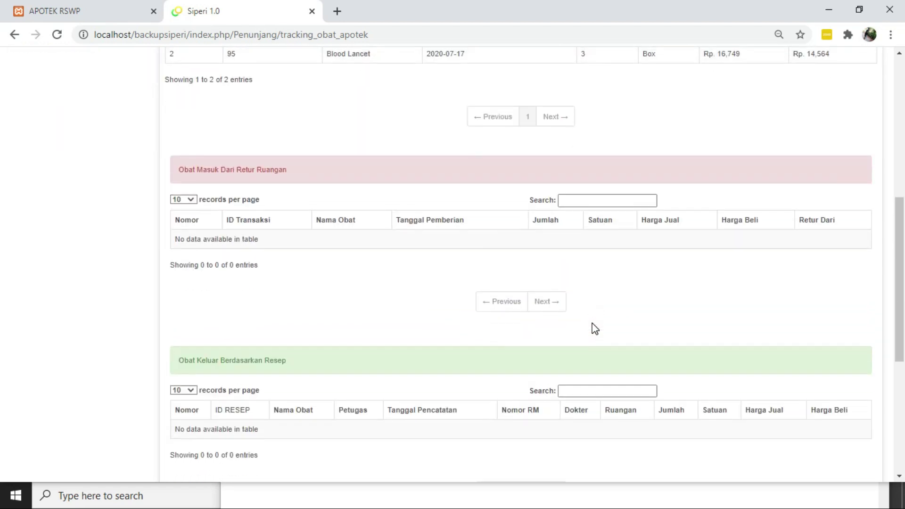
scroll(595, 328, down, 1)
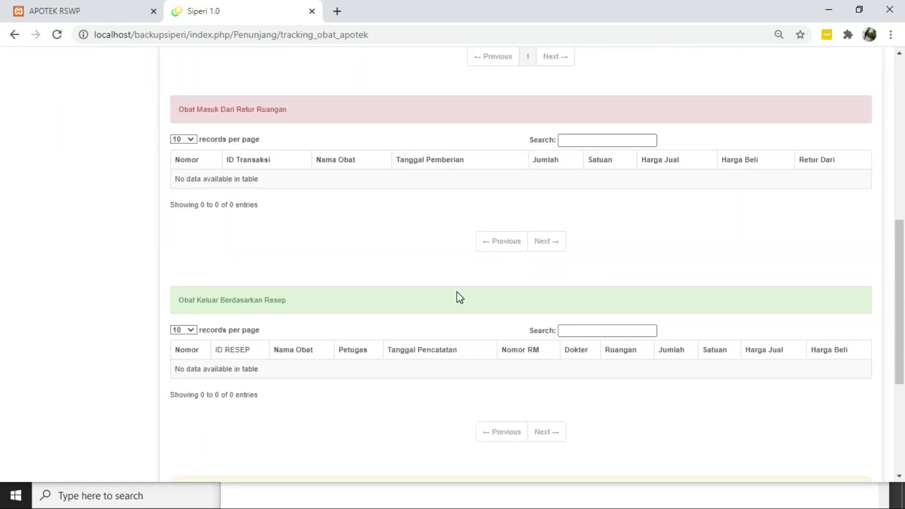
scroll(456, 292, up, 9)
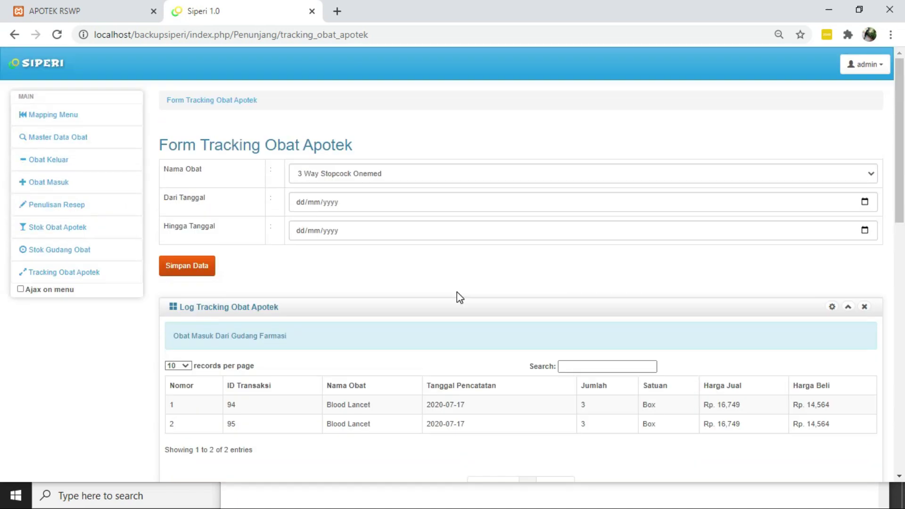
scroll(457, 292, down, 1)
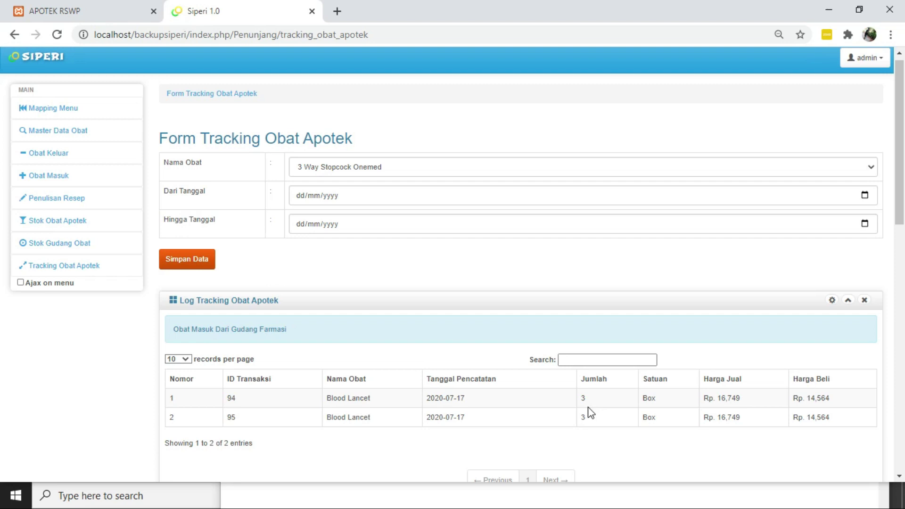
scroll(590, 413, down, 1)
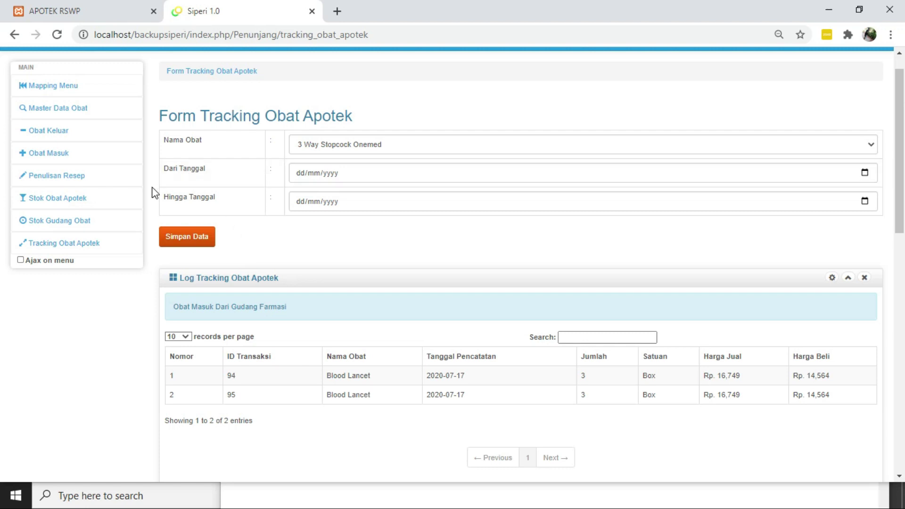
Open Penulisan Resep and fill the patient's record number from the autofill suggestion
click(72, 182)
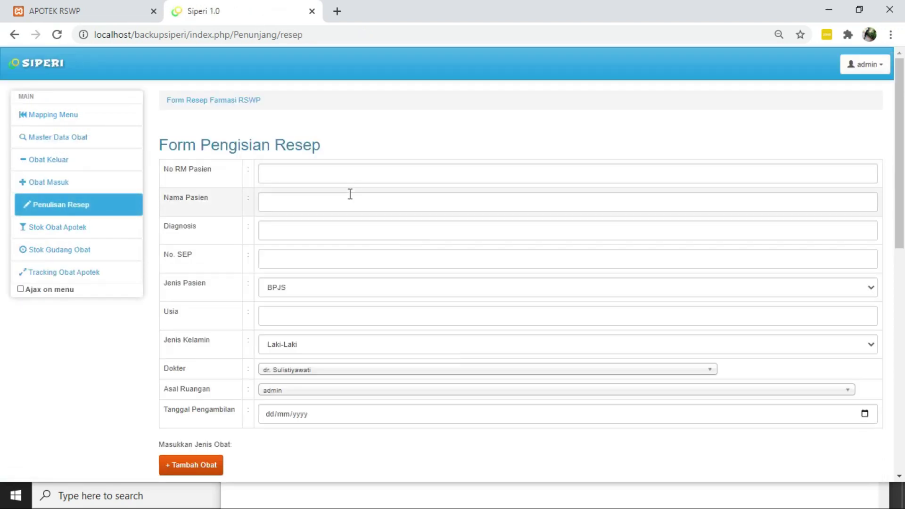
scroll(350, 193, down, 2)
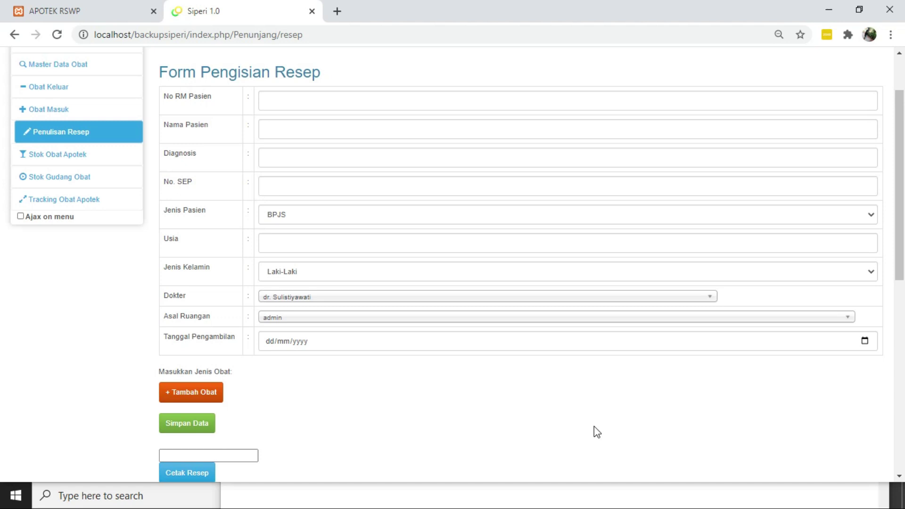
scroll(594, 426, up, 2)
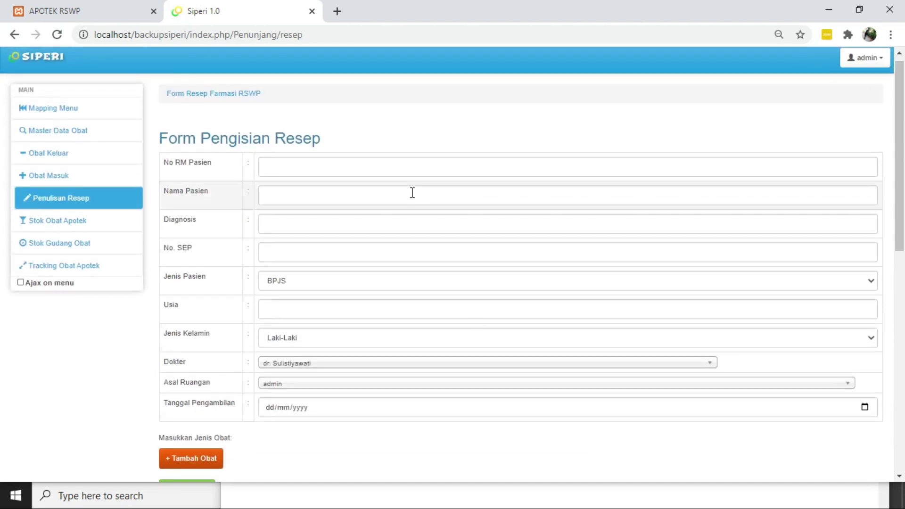
click(421, 175)
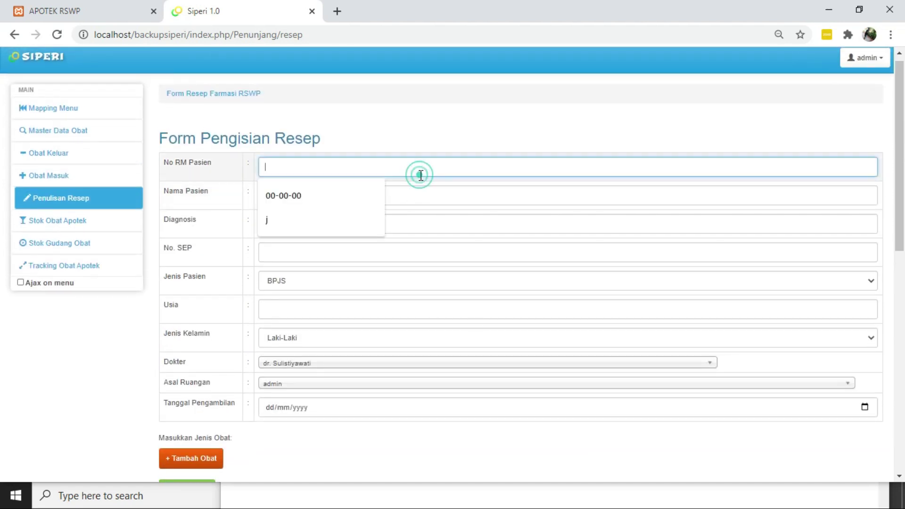
key(Down)
key(Return)
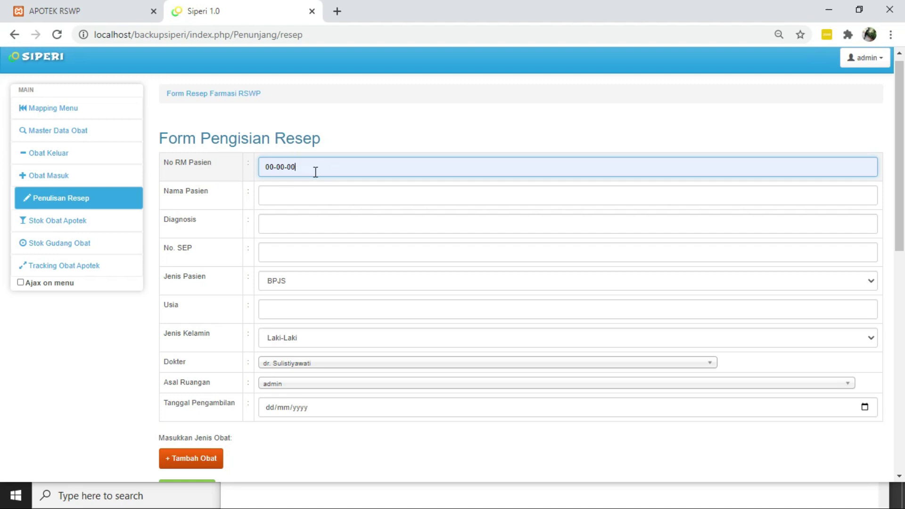
Autofill the patient's name, diagnosis and SEP number, keeping BPJS as patient type
click(318, 198)
key(Down)
key(Return)
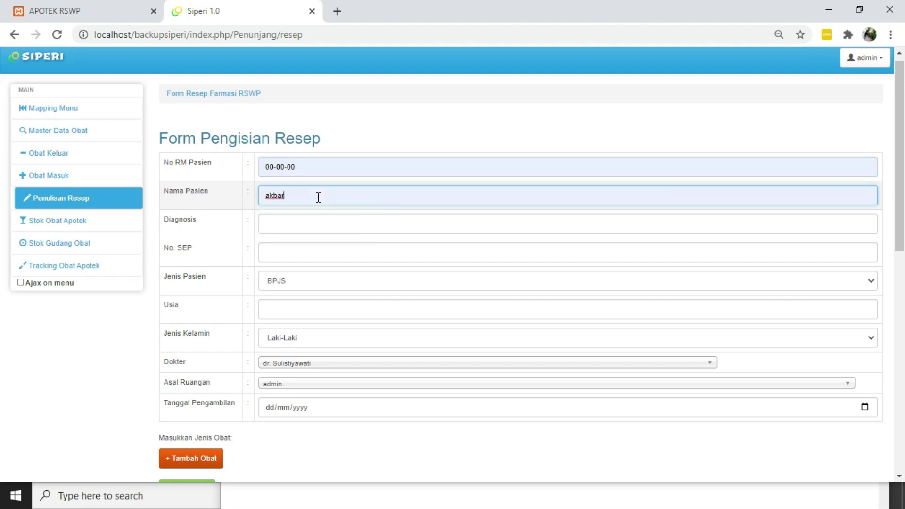
click(311, 224)
key(Down)
key(Return)
click(306, 247)
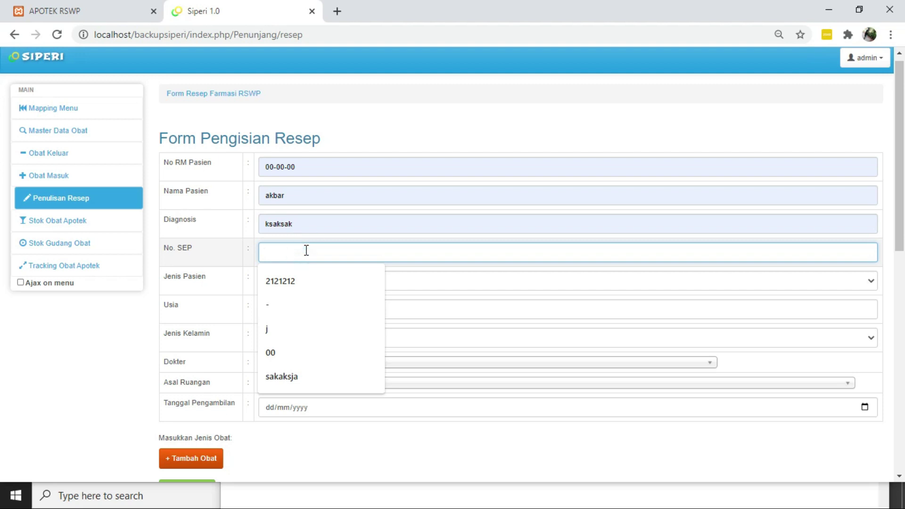
key(Down)
key(Return)
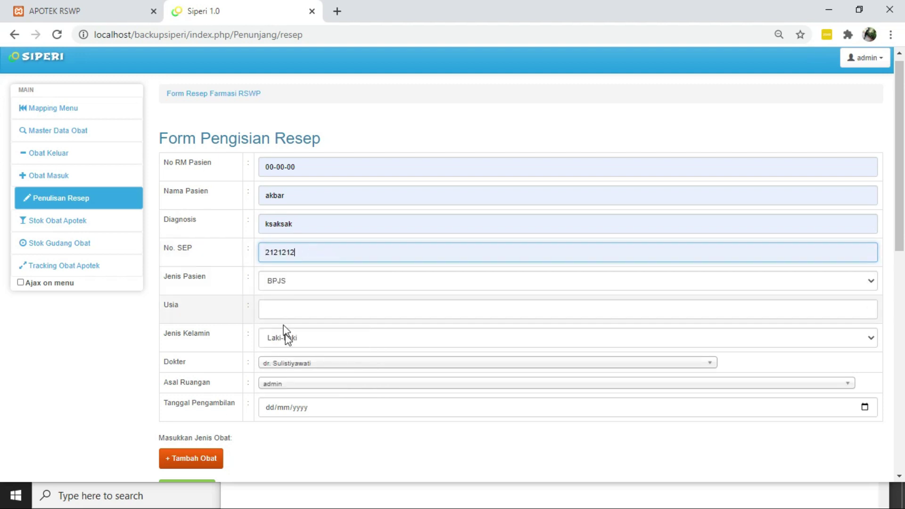
click(302, 281)
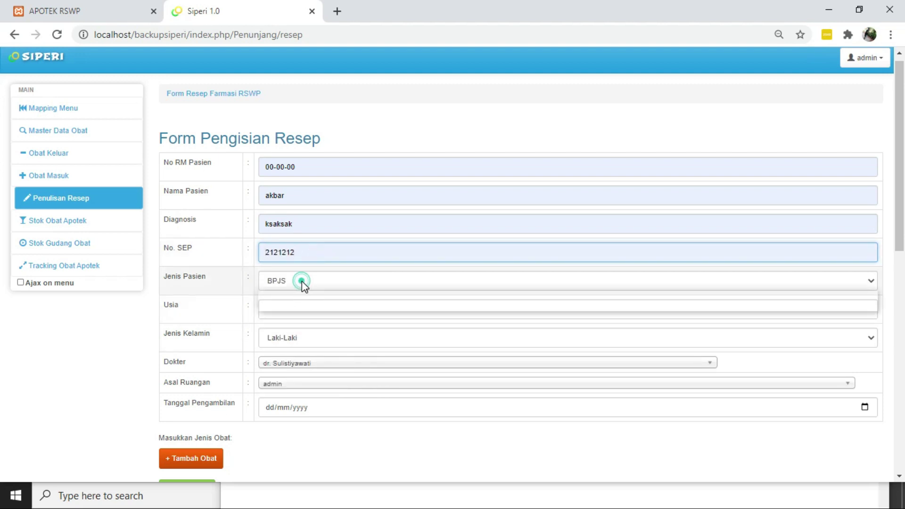
click(302, 281)
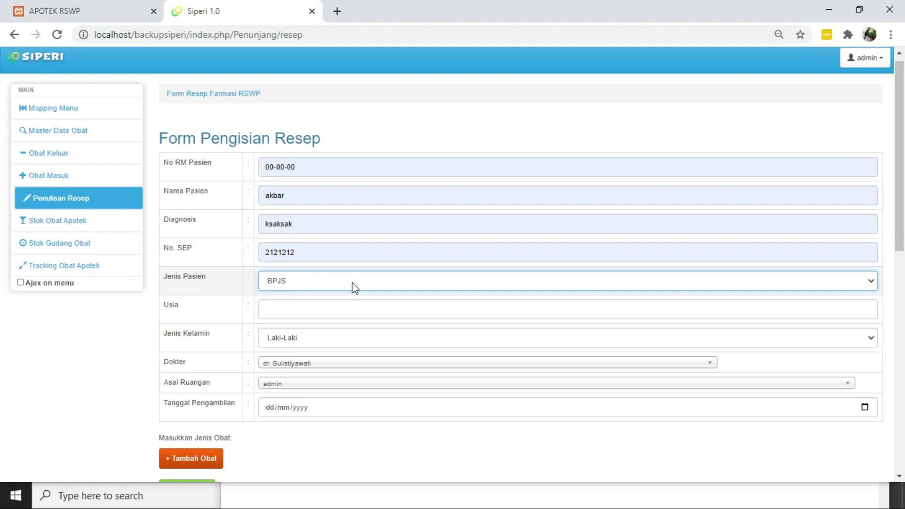
Fill the age as 21 Tahun and keep Laki-Laki as the gender
scroll(356, 288, down, 1)
click(353, 257)
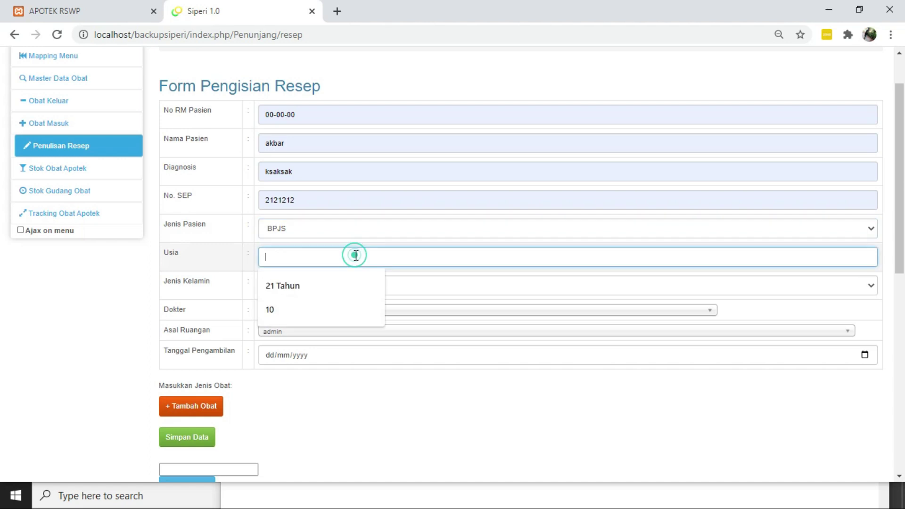
click(331, 282)
click(341, 283)
click(341, 285)
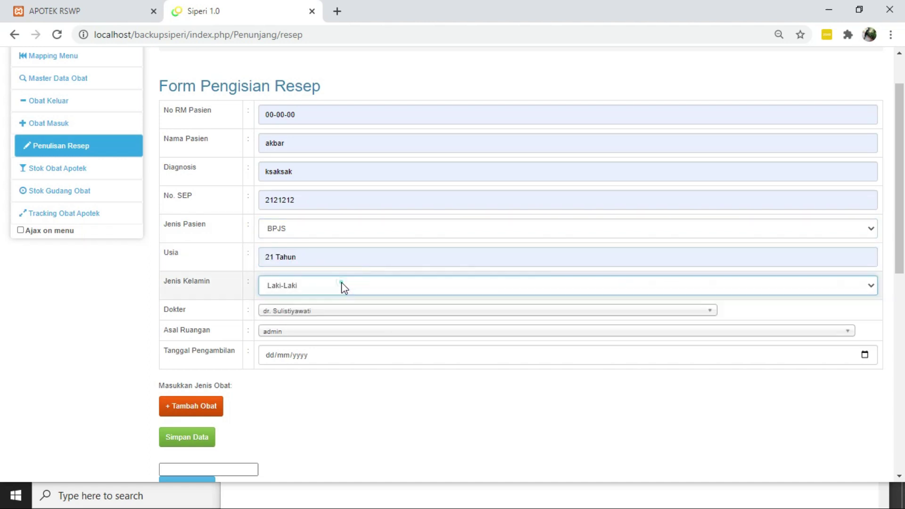
Keep the already chosen doctor and admin as the originating room
click(339, 310)
scroll(344, 394, down, 2)
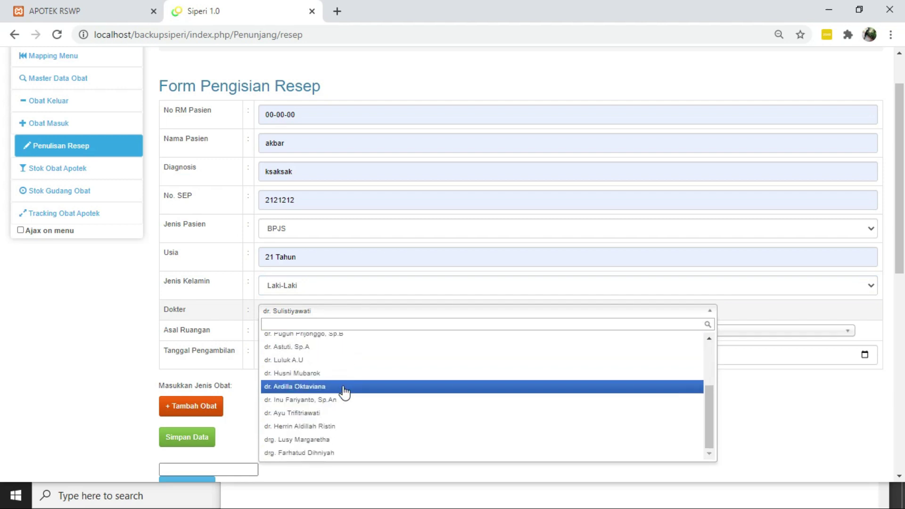
click(318, 311)
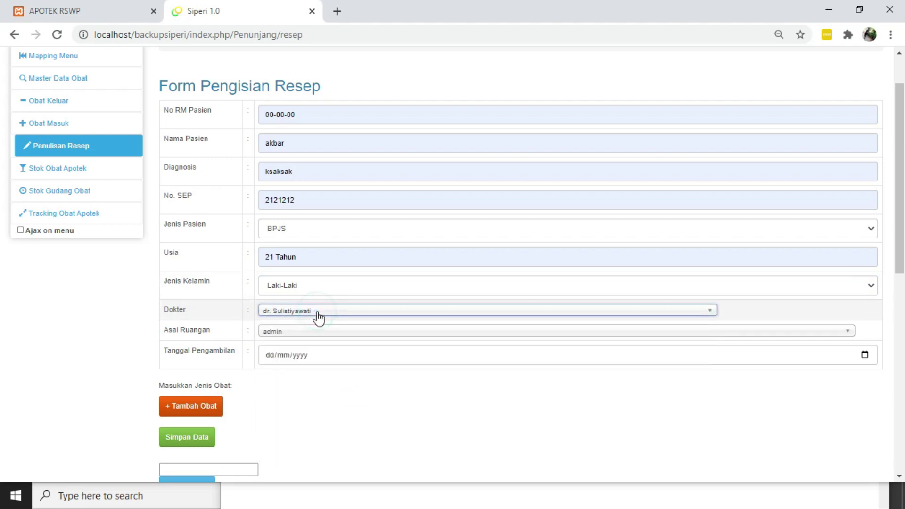
scroll(318, 318, down, 1)
scroll(318, 318, up, 1)
scroll(318, 317, up, 1)
scroll(318, 317, down, 1)
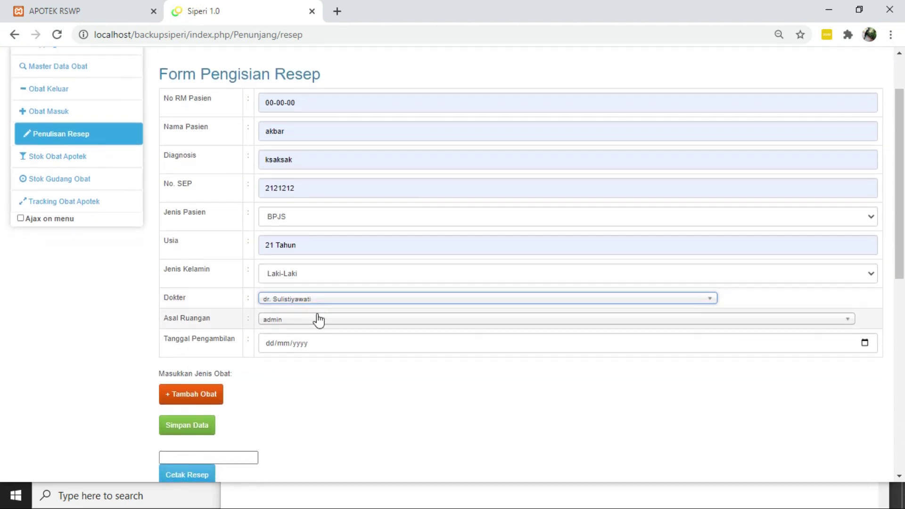
click(317, 321)
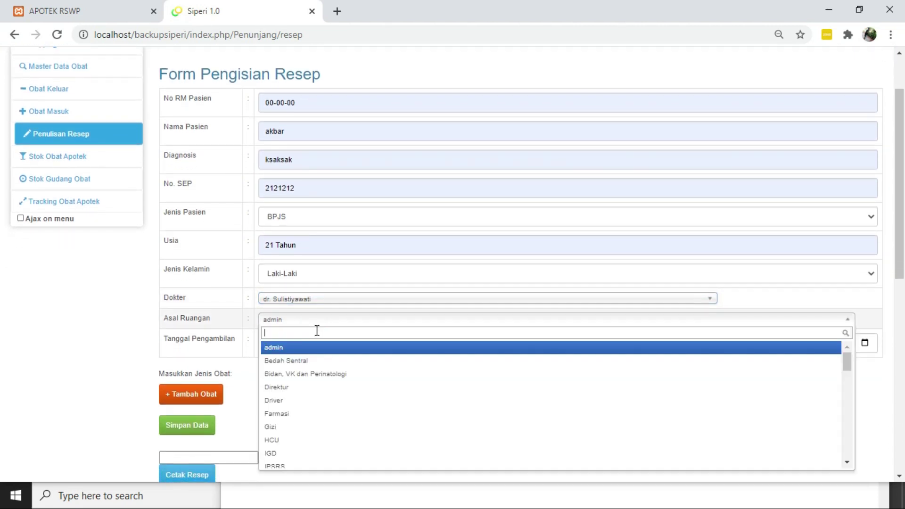
click(318, 321)
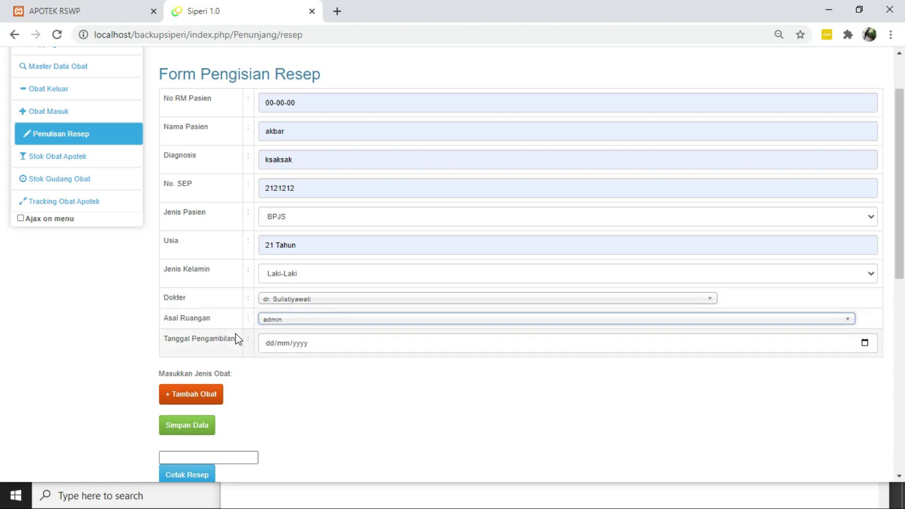
scroll(238, 339, up, 3)
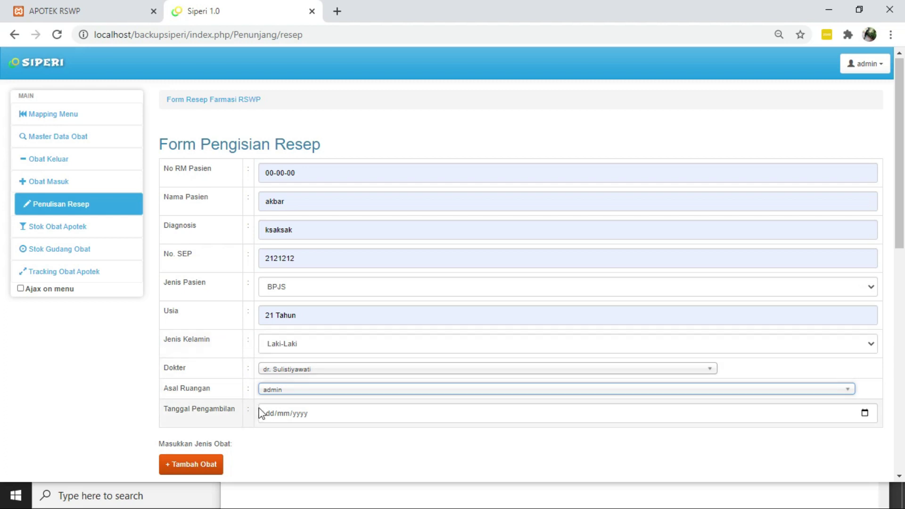
Set the collection date to 07/02/2021 and add a medicine line with + Tambah Obat
click(271, 414)
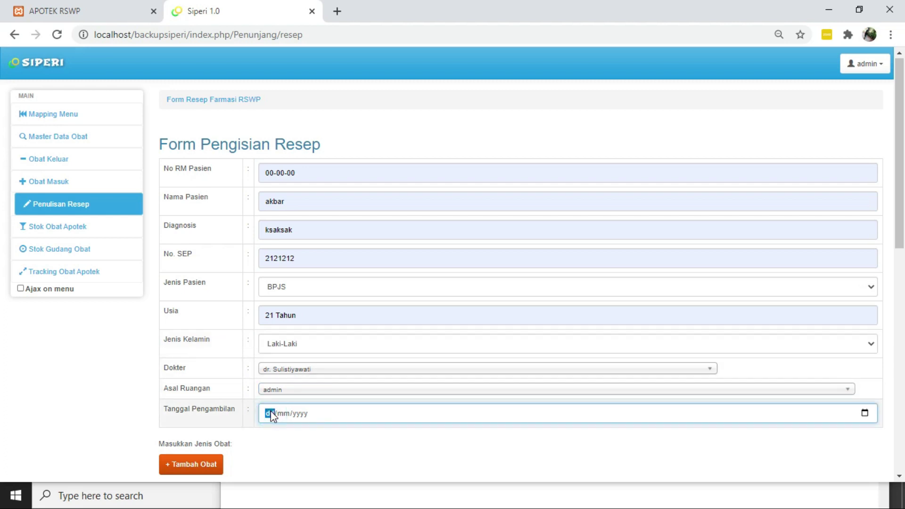
click(864, 413)
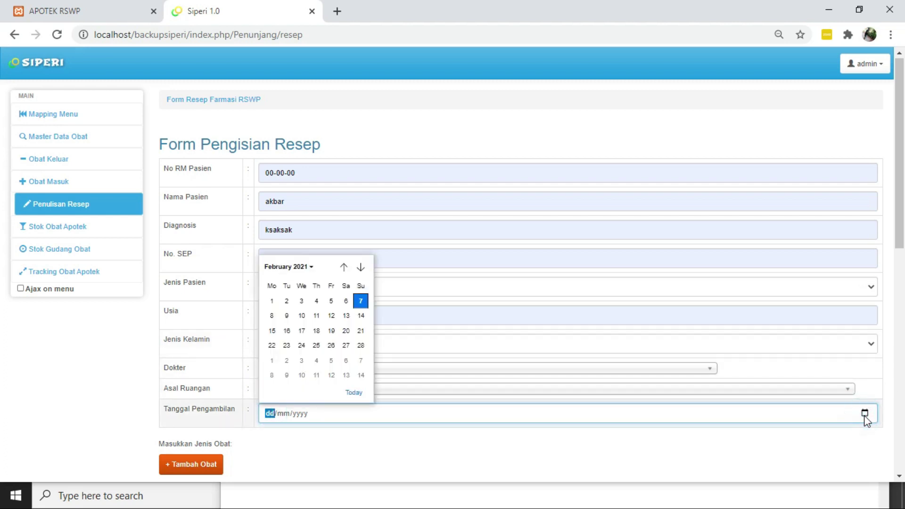
click(360, 304)
scroll(261, 461, down, 2)
click(182, 369)
scroll(183, 373, down, 1)
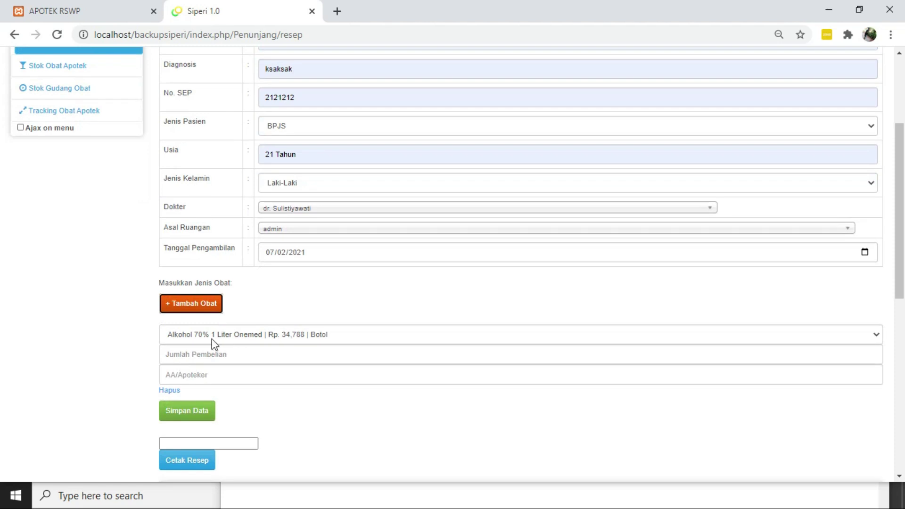
Add promag as the first medicine with quantity 10 and a pharmacist
click(222, 337)
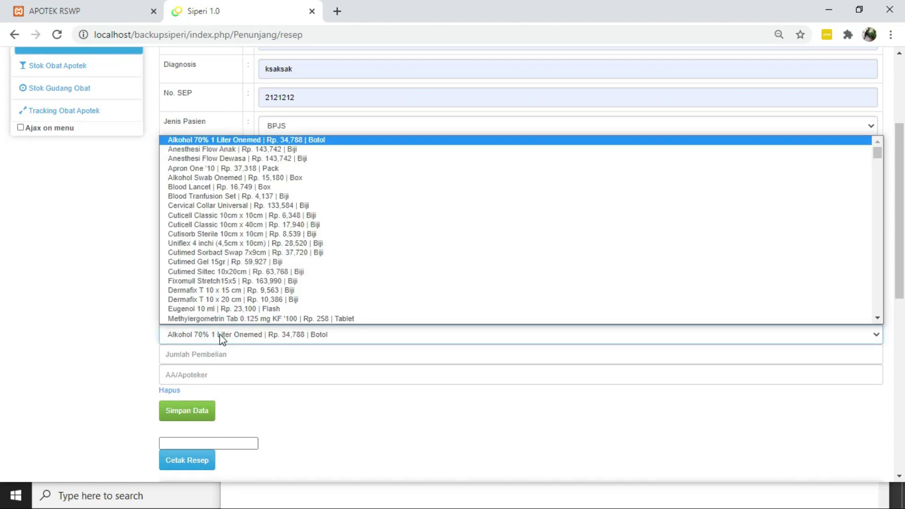
key(p)
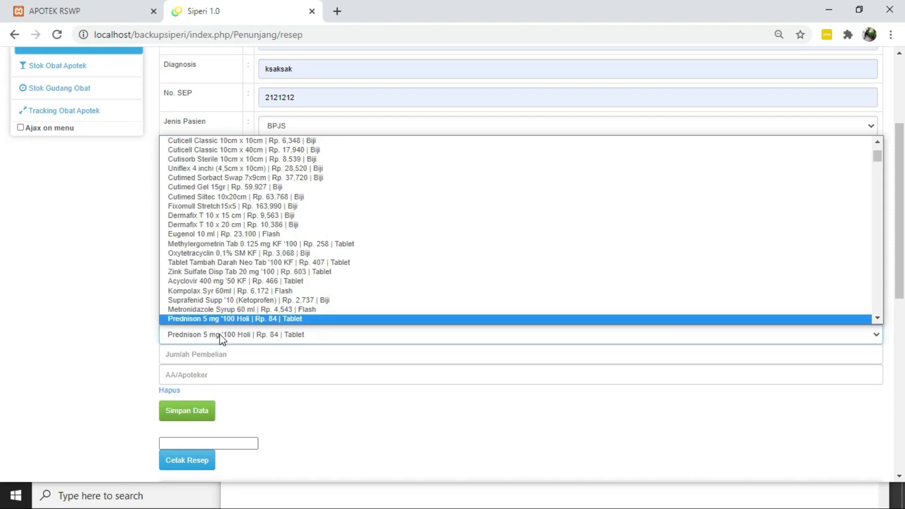
key(a)
key(p)
key(r)
key(o)
key(m)
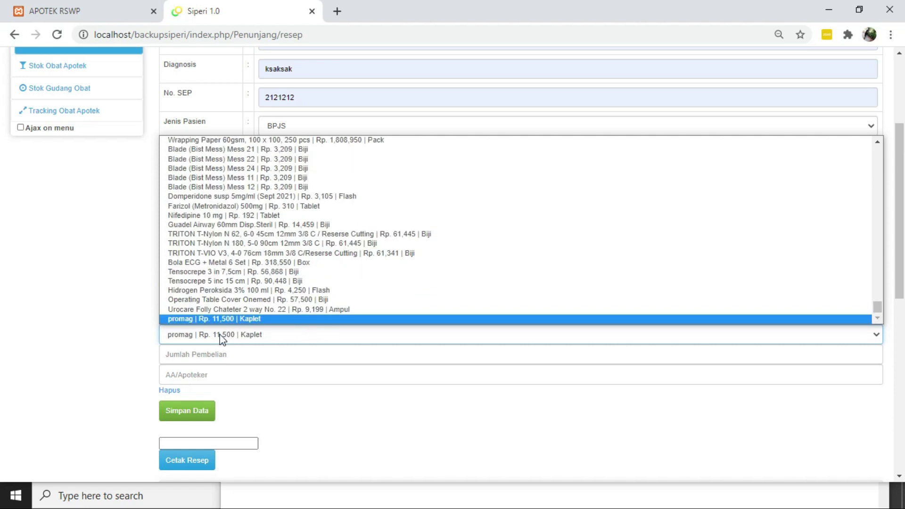
key(Return)
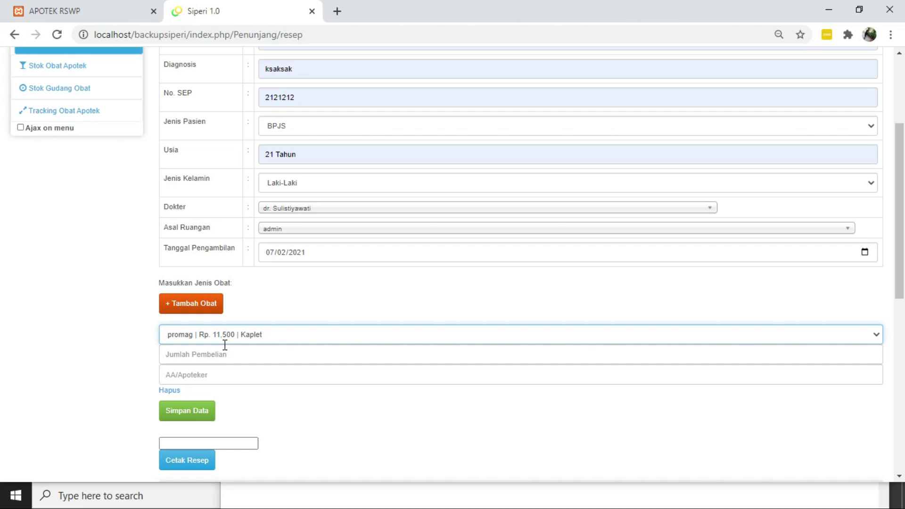
click(233, 356)
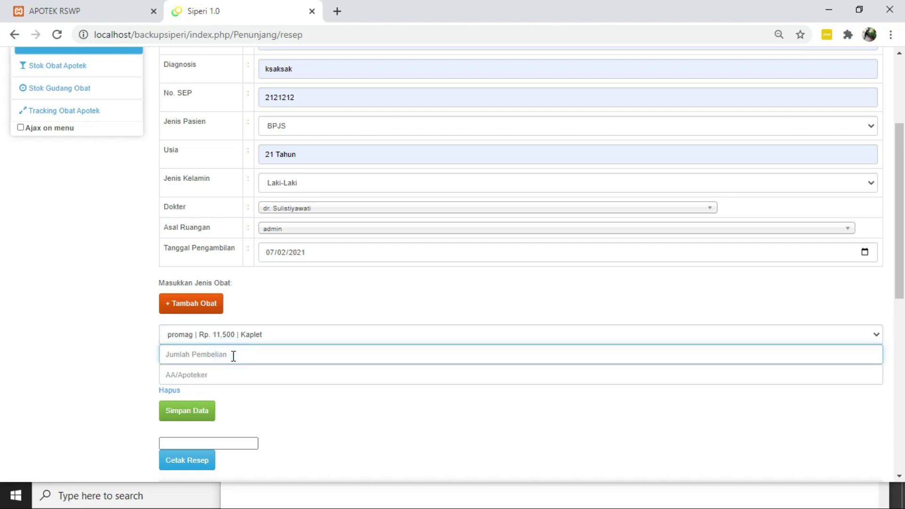
text(10)
click(213, 375)
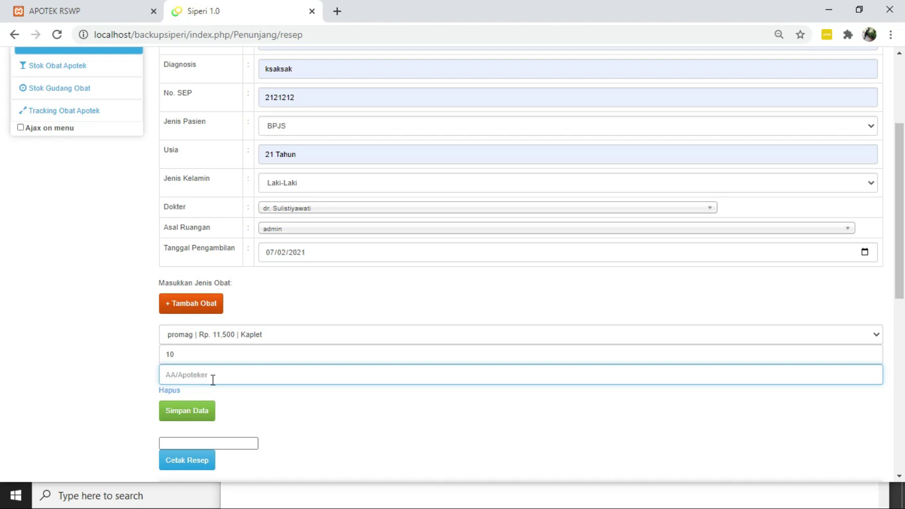
text(adi)
Add a second medicine, Eugenol 10 ml, with quantity 10 and a pharmacist
click(202, 309)
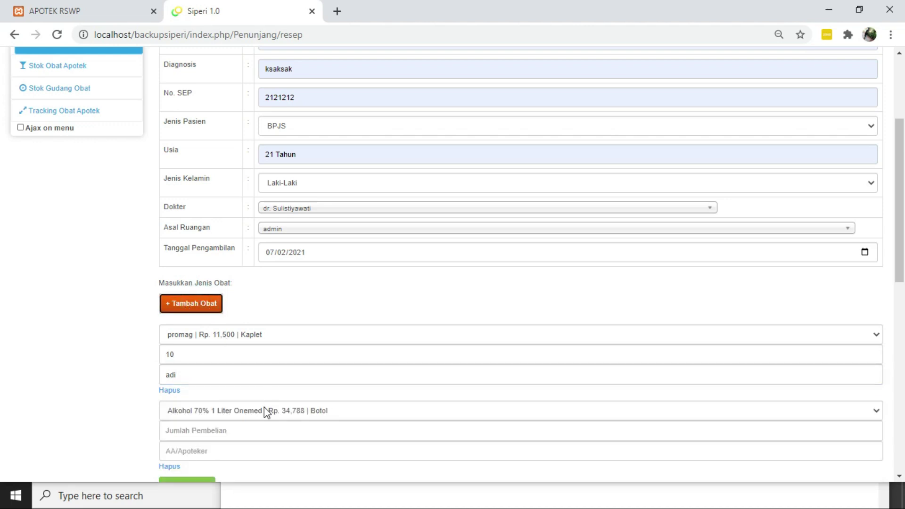
click(262, 411)
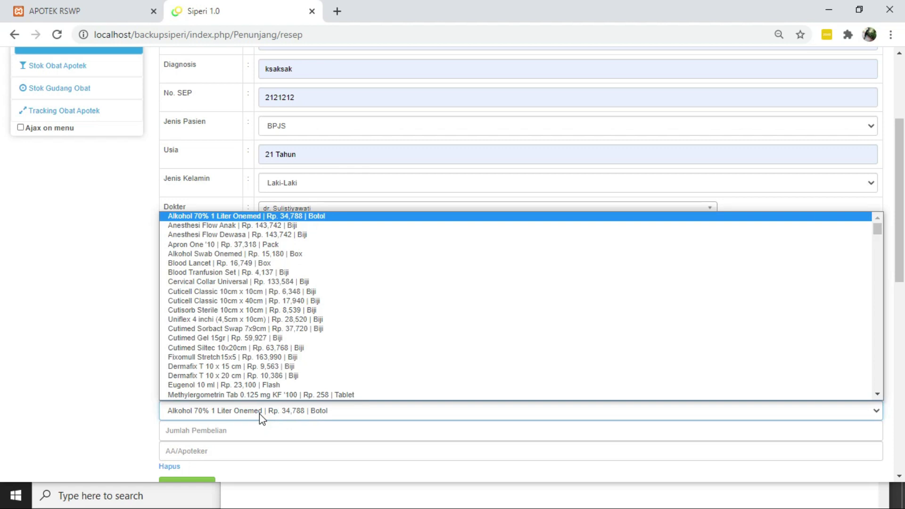
scroll(250, 376, down, 1)
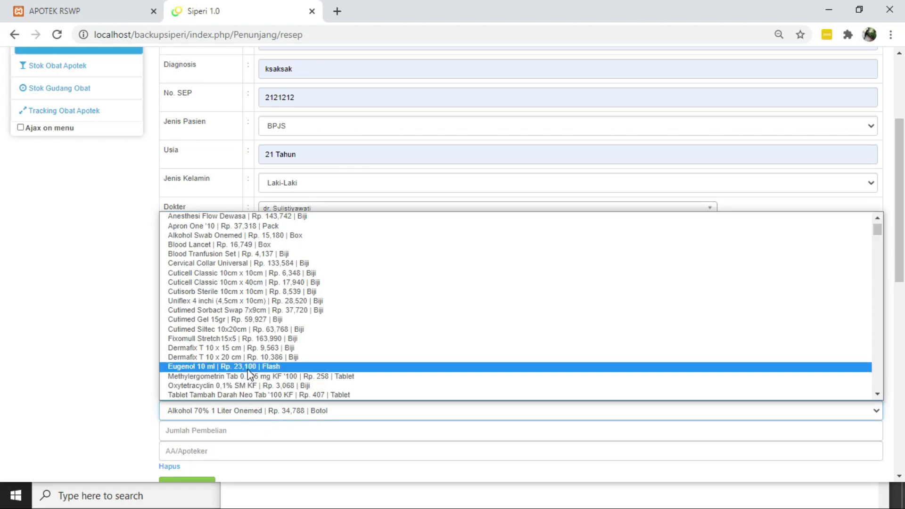
click(248, 367)
scroll(247, 370, down, 1)
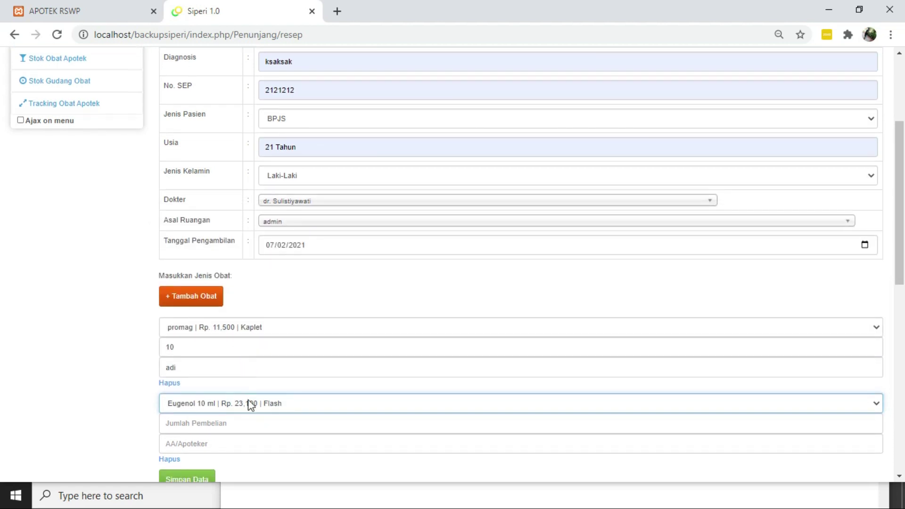
click(255, 426)
text(10)
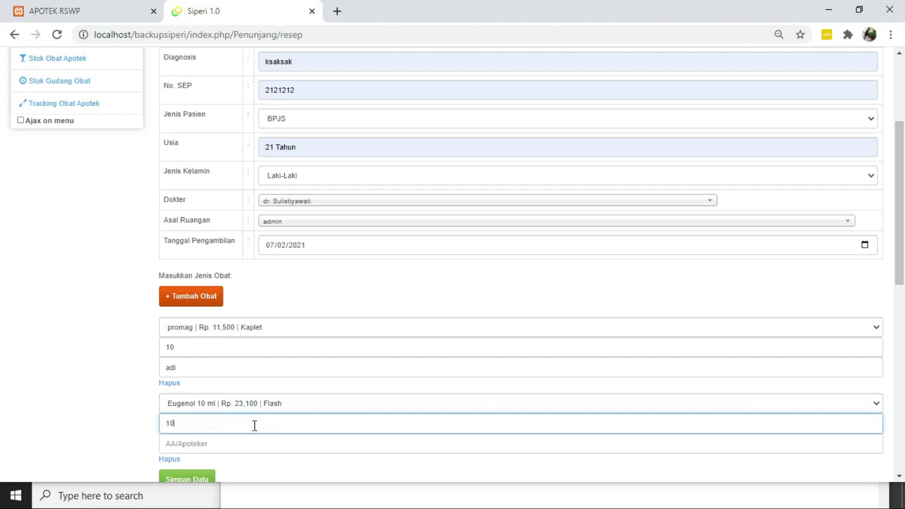
scroll(253, 426, down, 1)
click(234, 394)
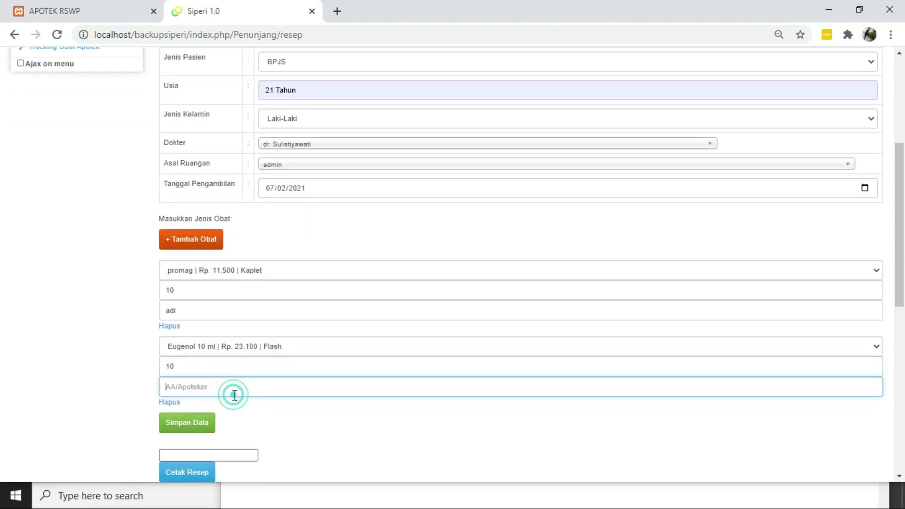
text(adi)
scroll(235, 395, down, 2)
scroll(234, 396, up, 1)
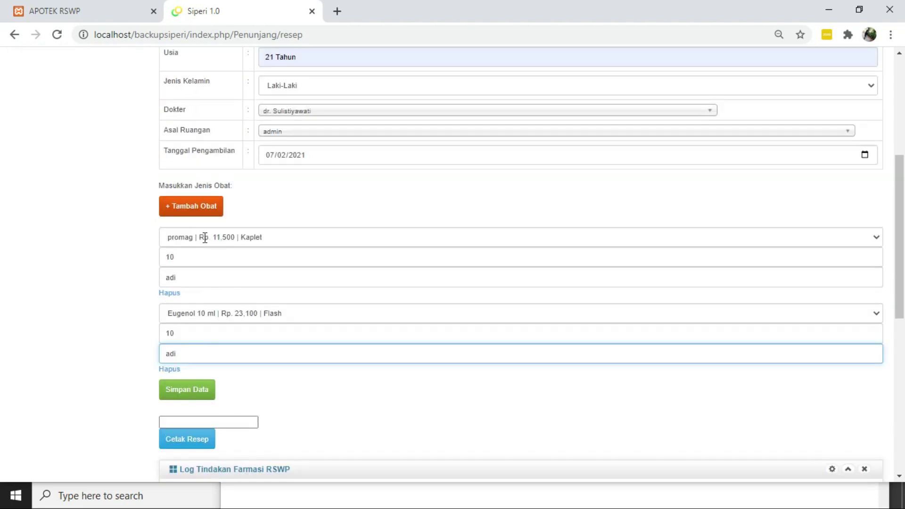
Save the prescription and copy the new 2021-02-07 log entry's ID Resep for printing
click(201, 395)
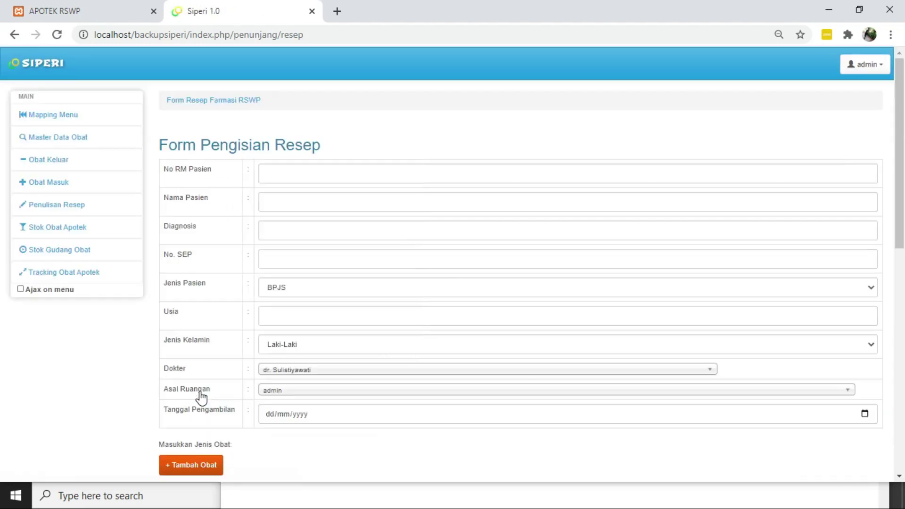
scroll(201, 397, down, 2)
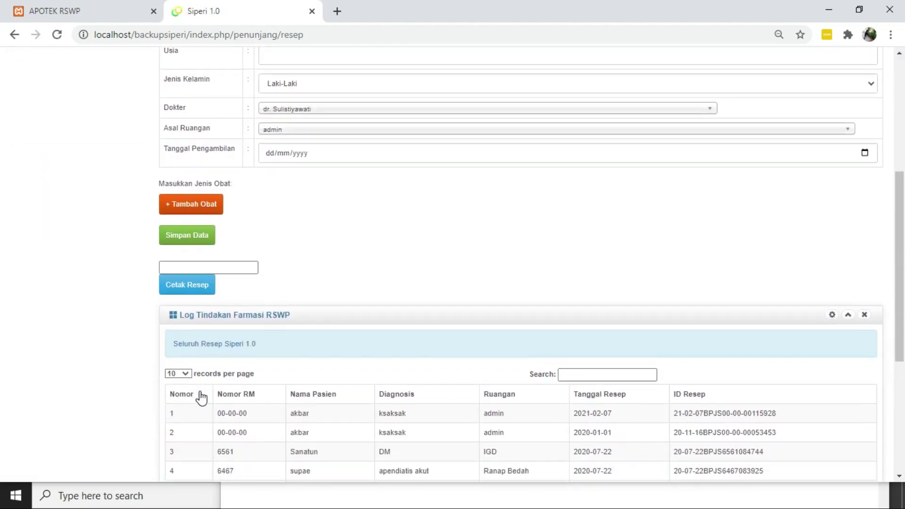
scroll(201, 397, down, 2)
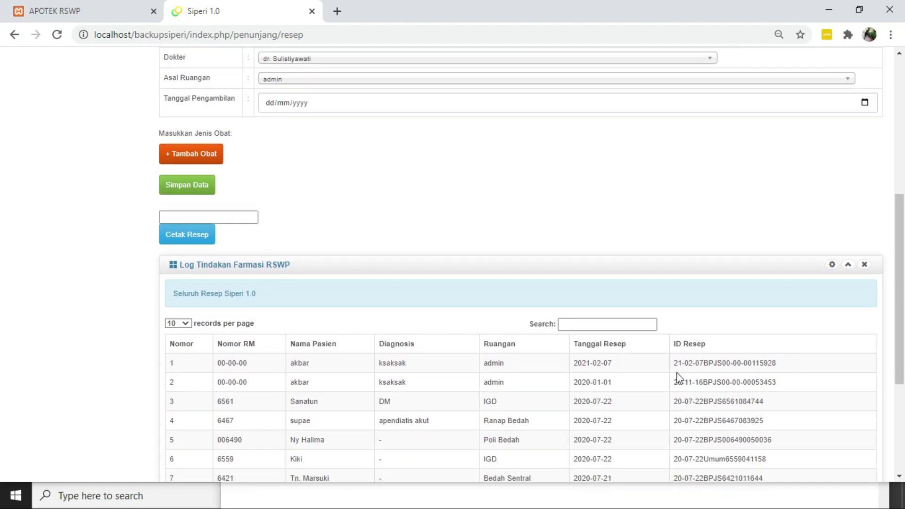
scroll(470, 357, up, 1)
scroll(470, 357, down, 2)
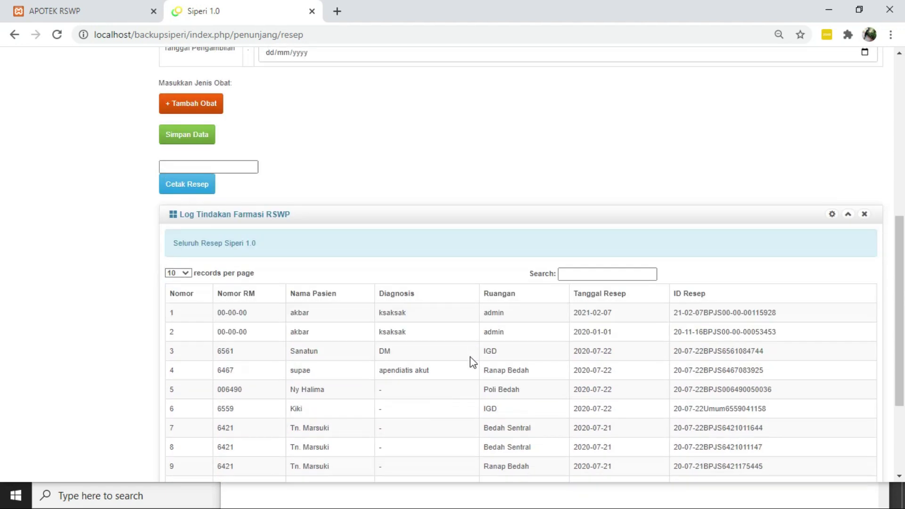
scroll(470, 357, up, 1)
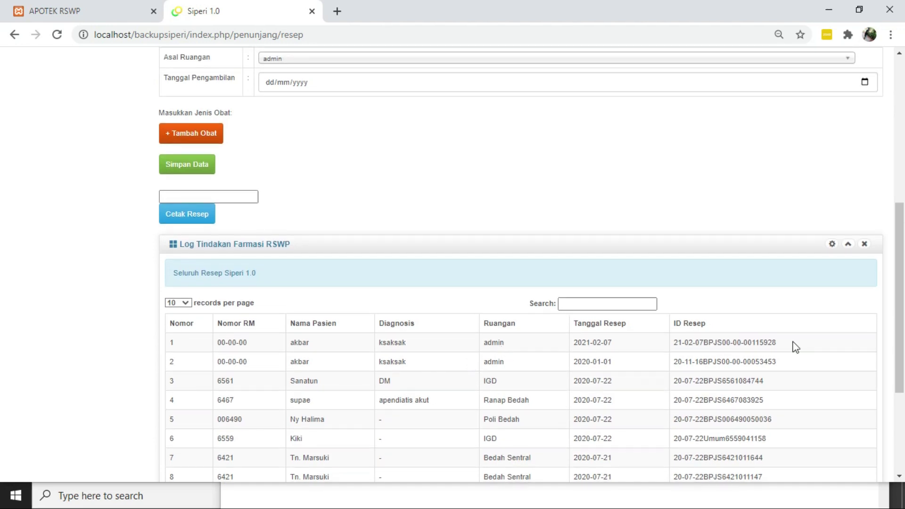
drag(784, 342, 673, 347)
key(ctrl+c)
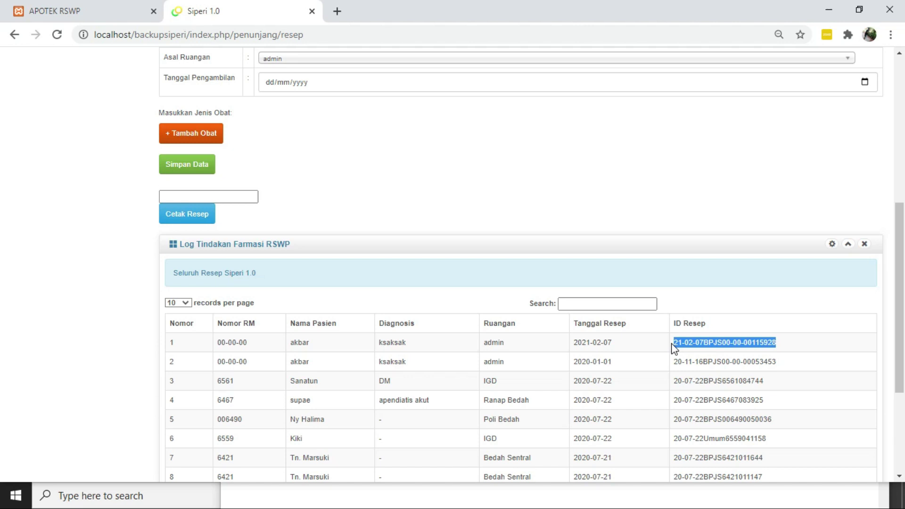
click(246, 197)
Print the prescription PDF (promag, Eugenol 10 ml, total Rp. 346,000), then return to the resep page
key(ctrl+v)
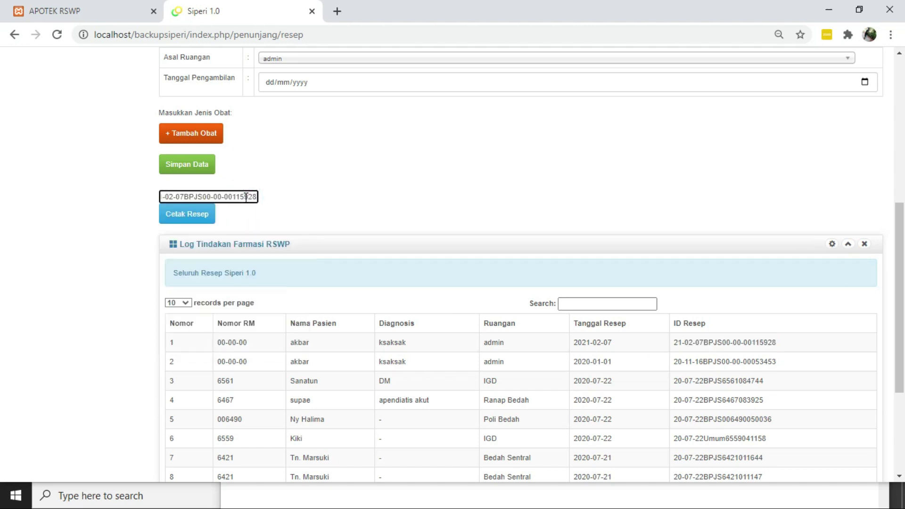
click(200, 217)
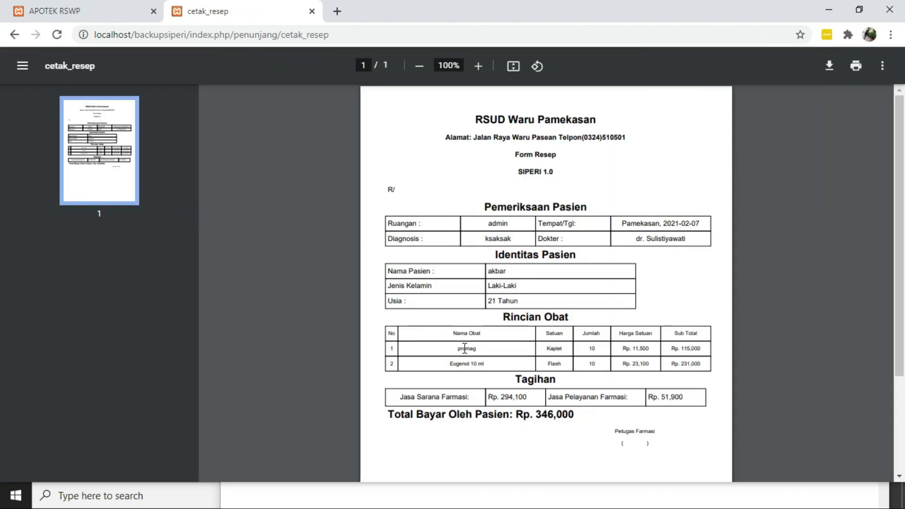
scroll(464, 348, down, 1)
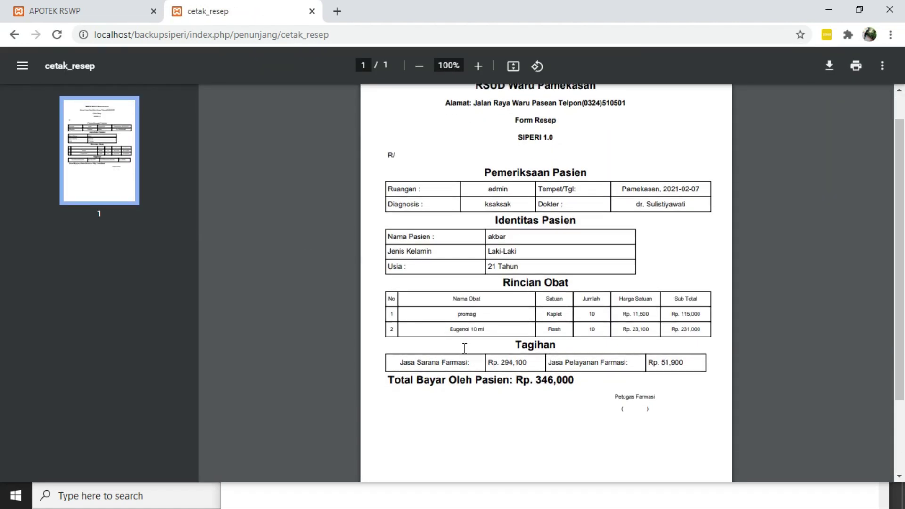
scroll(464, 349, up, 1)
scroll(463, 233, down, 1)
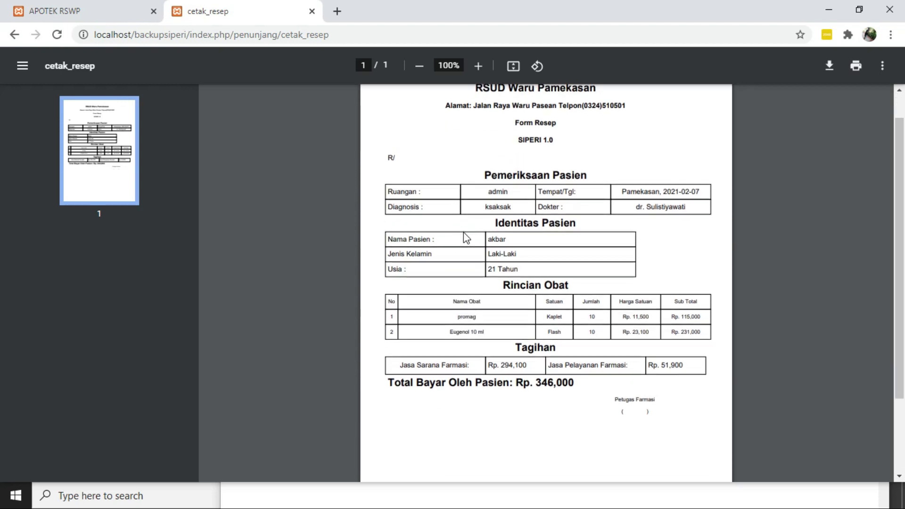
scroll(566, 96, down, 1)
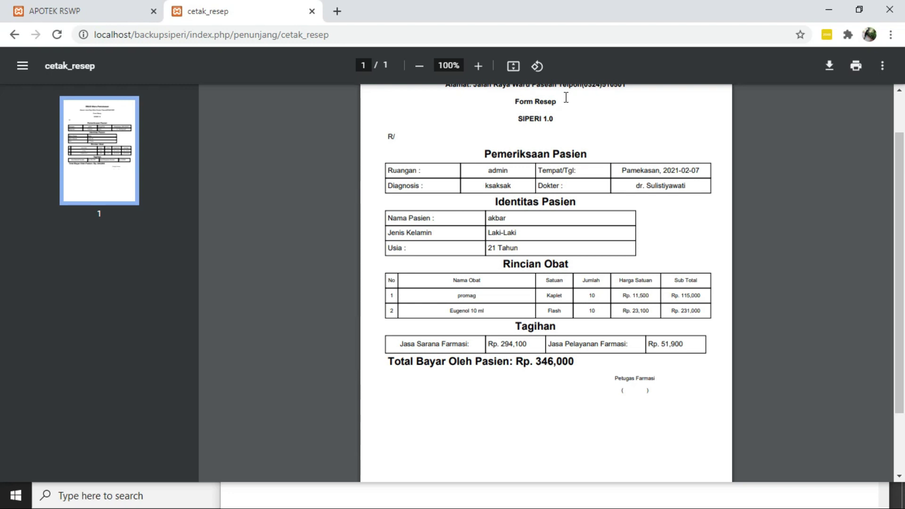
scroll(565, 97, down, 1)
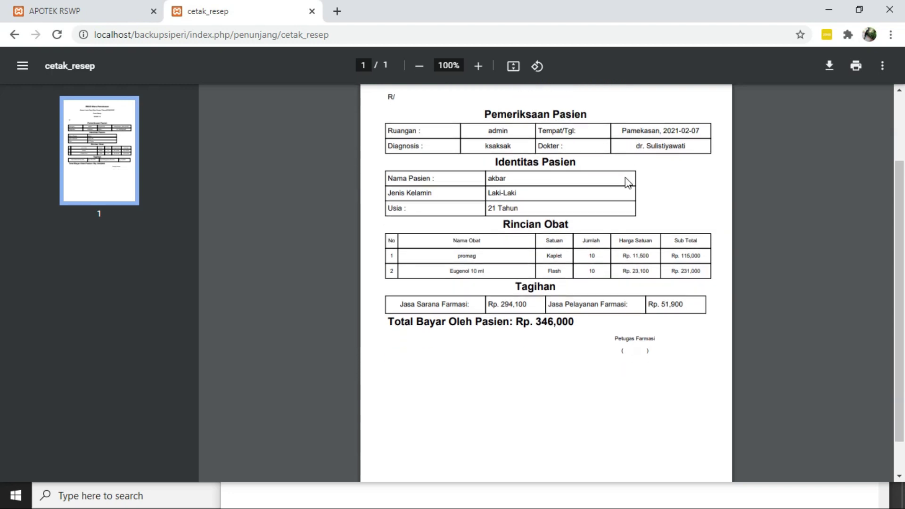
scroll(625, 177, down, 1)
scroll(625, 178, up, 1)
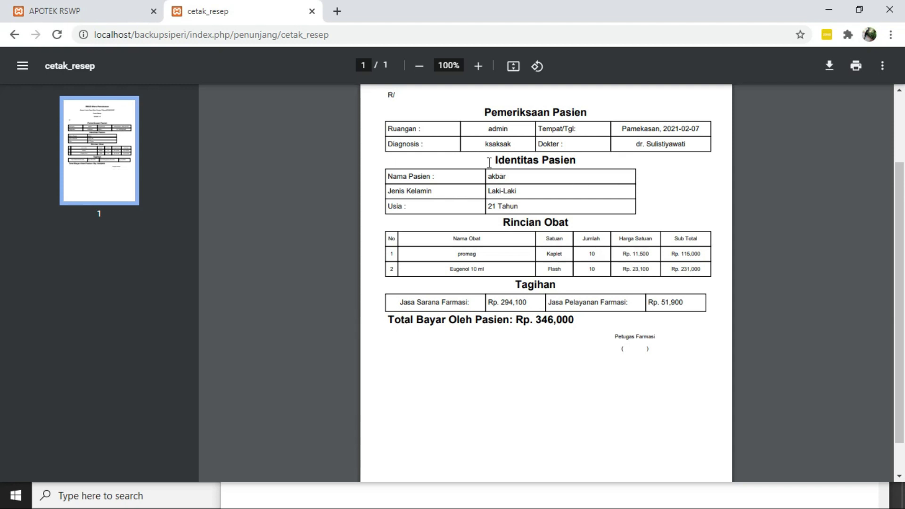
scroll(490, 162, down, 1)
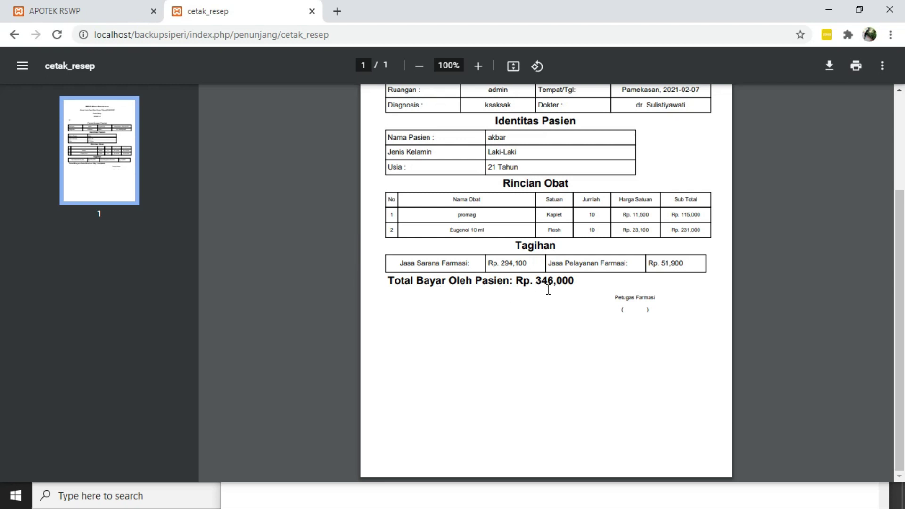
scroll(548, 289, up, 5)
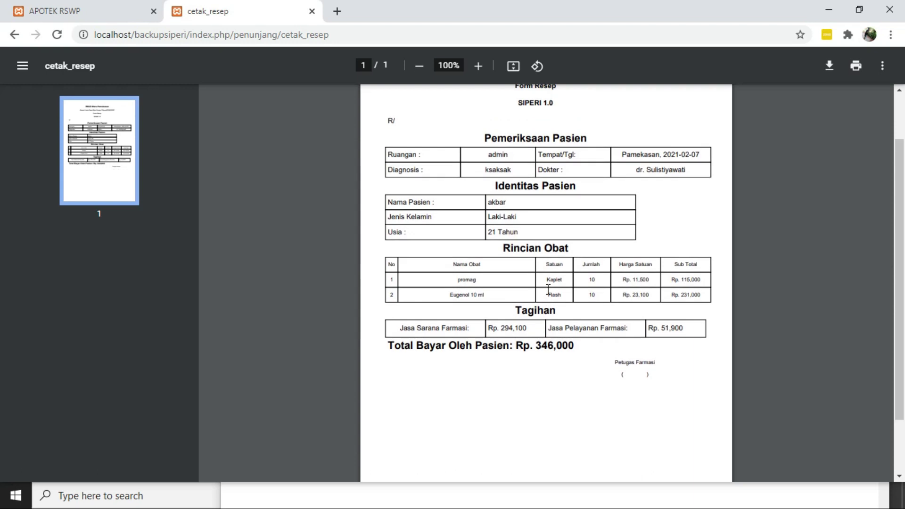
scroll(548, 289, down, 5)
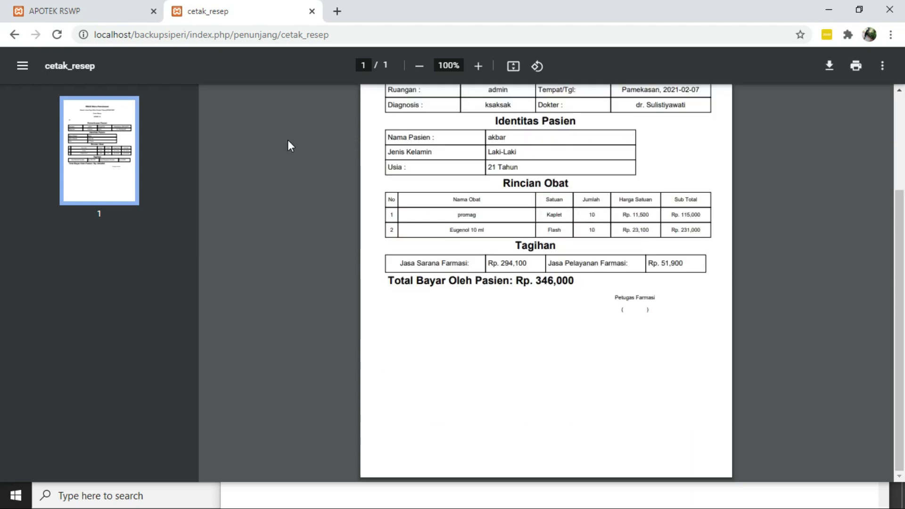
click(18, 34)
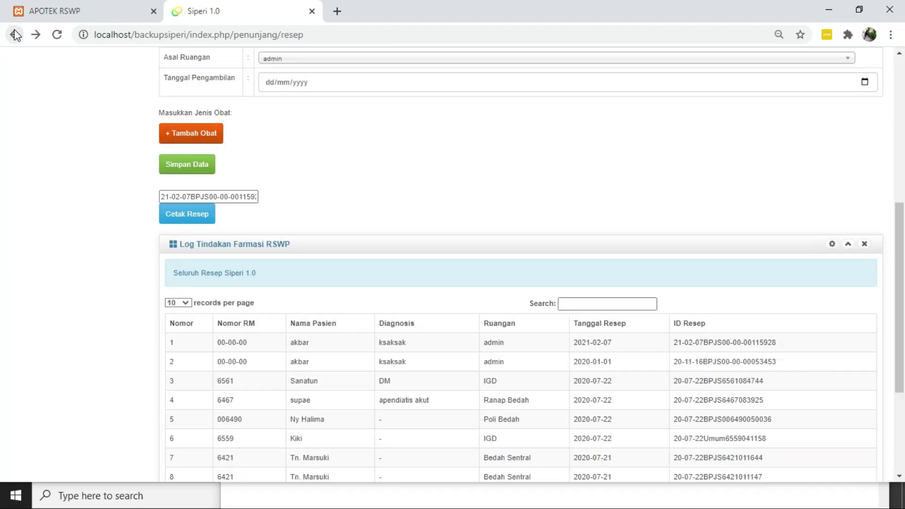
On the Tracking Obat Apotek page, select promag as the drug to track
scroll(103, 181, up, 7)
scroll(103, 182, down, 1)
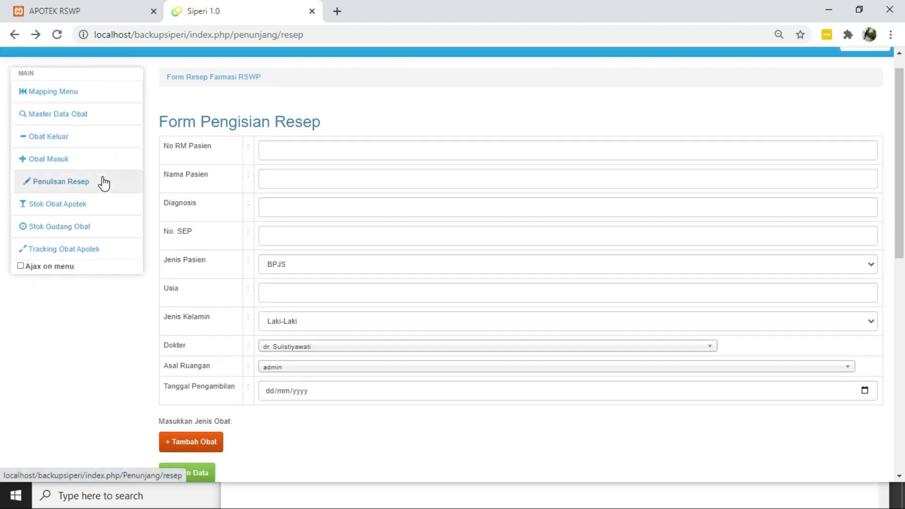
scroll(80, 235, down, 6)
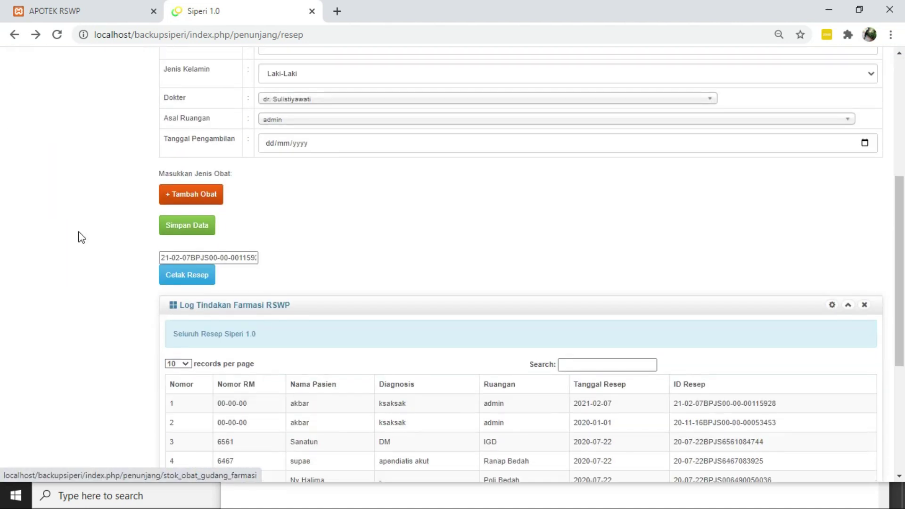
scroll(81, 236, up, 6)
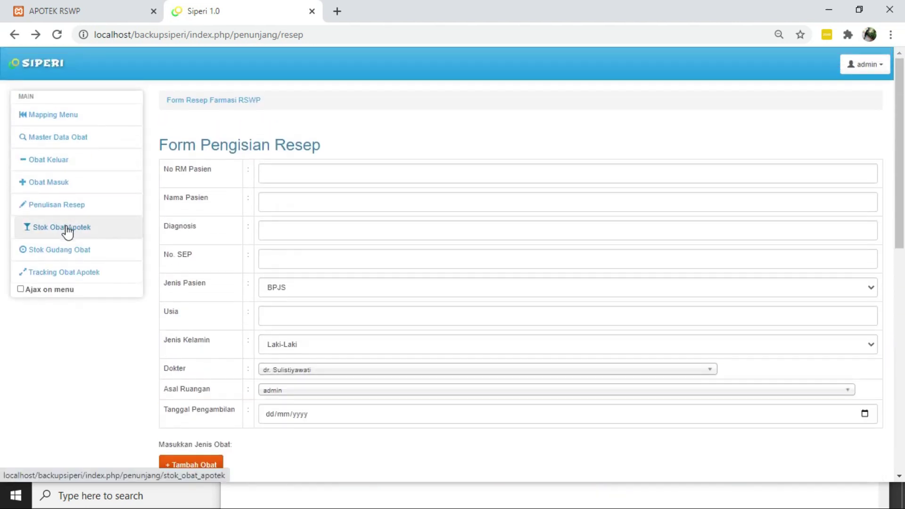
click(75, 277)
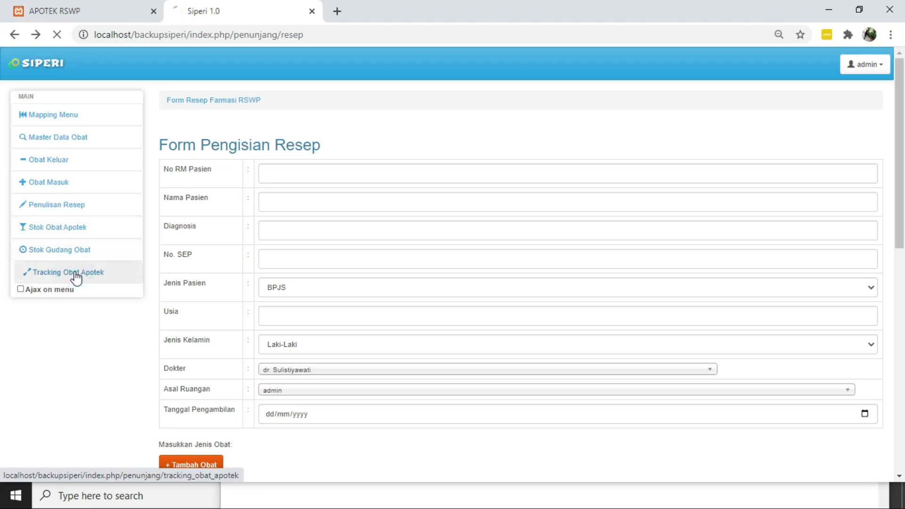
click(369, 167)
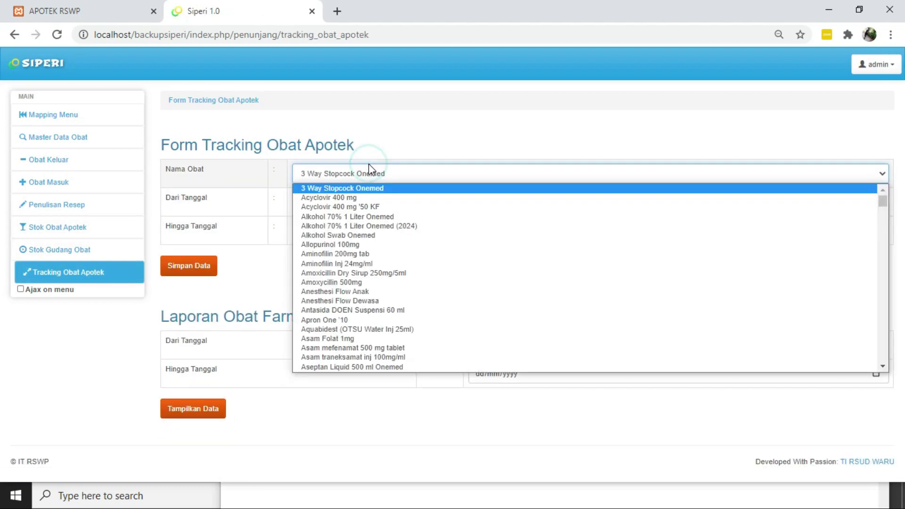
text(promag)
key(Return)
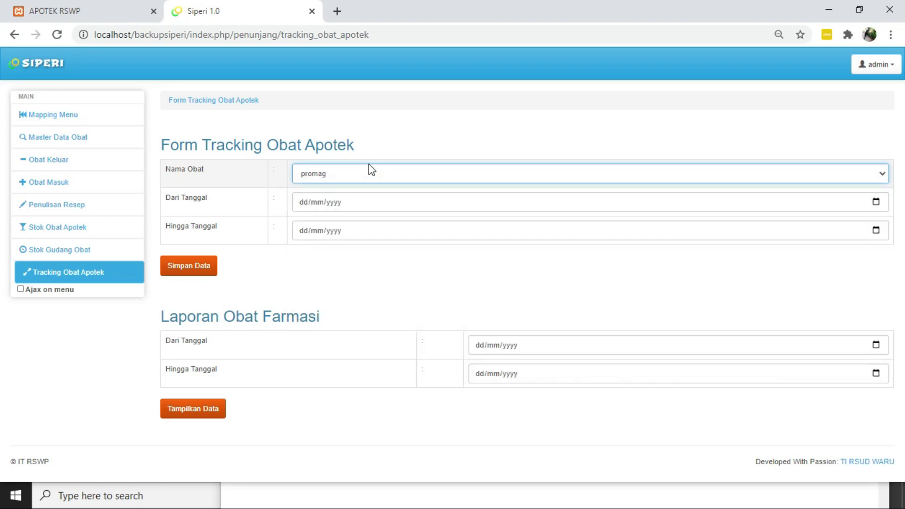
Set both tracking dates to 07/02/2021 and save to show the promag log
click(867, 206)
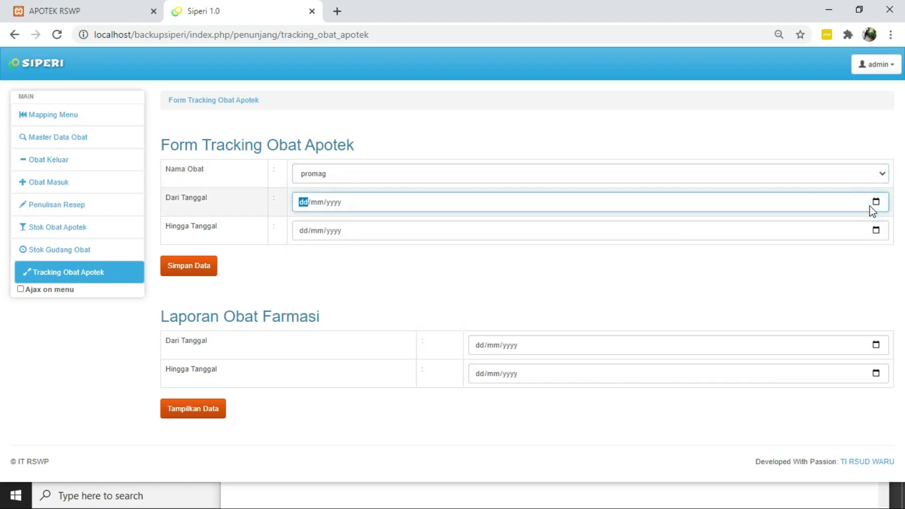
click(874, 203)
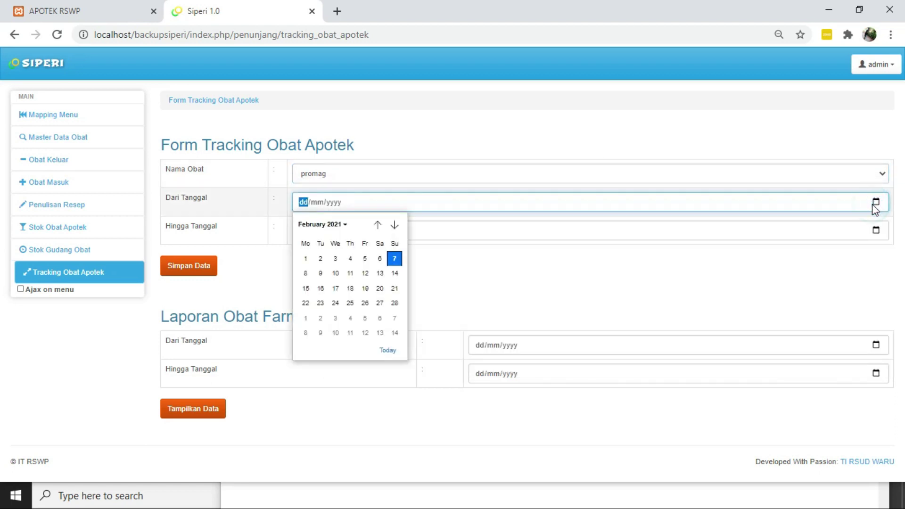
click(394, 259)
click(877, 231)
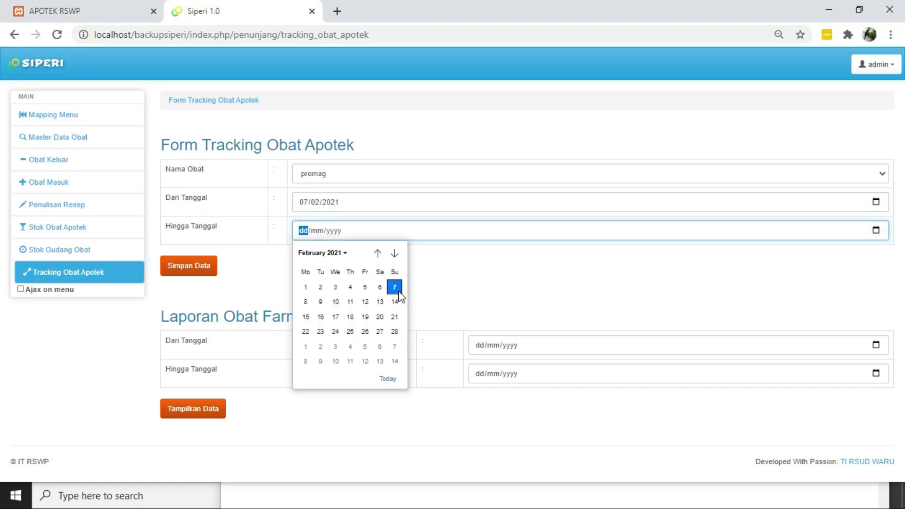
click(399, 291)
click(187, 268)
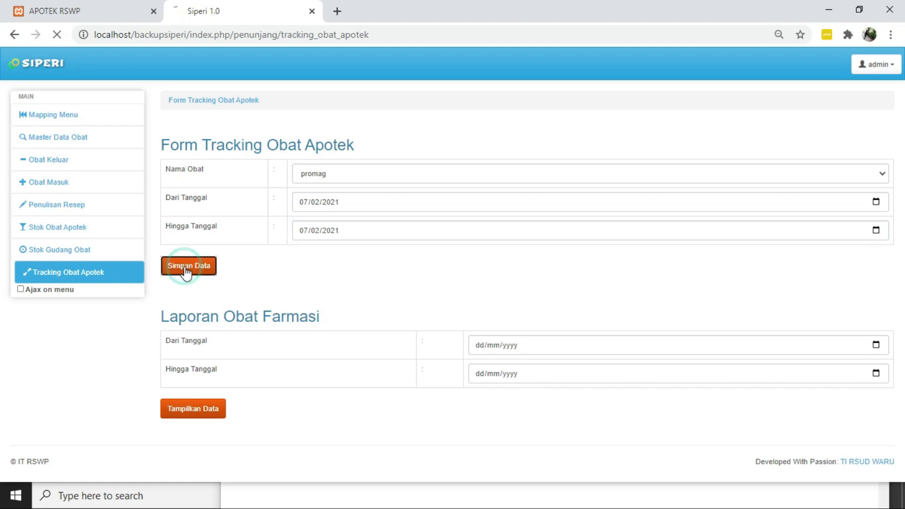
scroll(355, 281, down, 4)
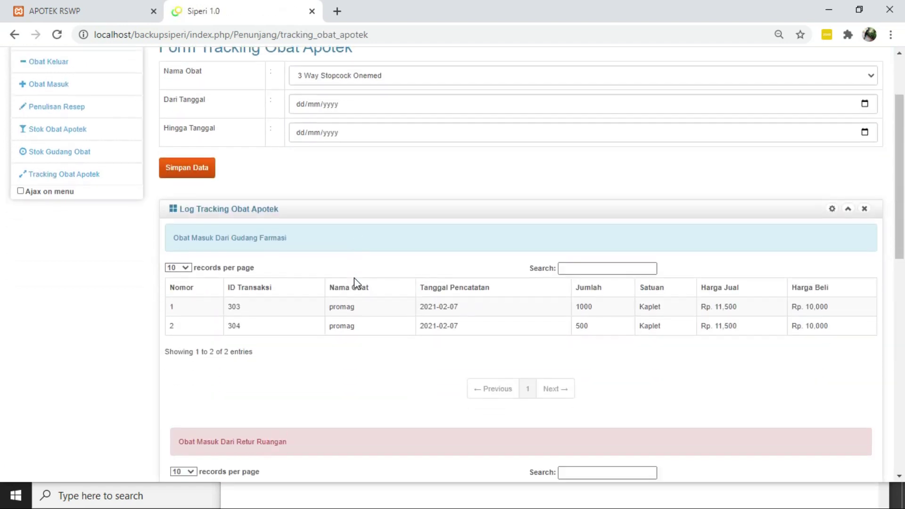
scroll(354, 283, down, 1)
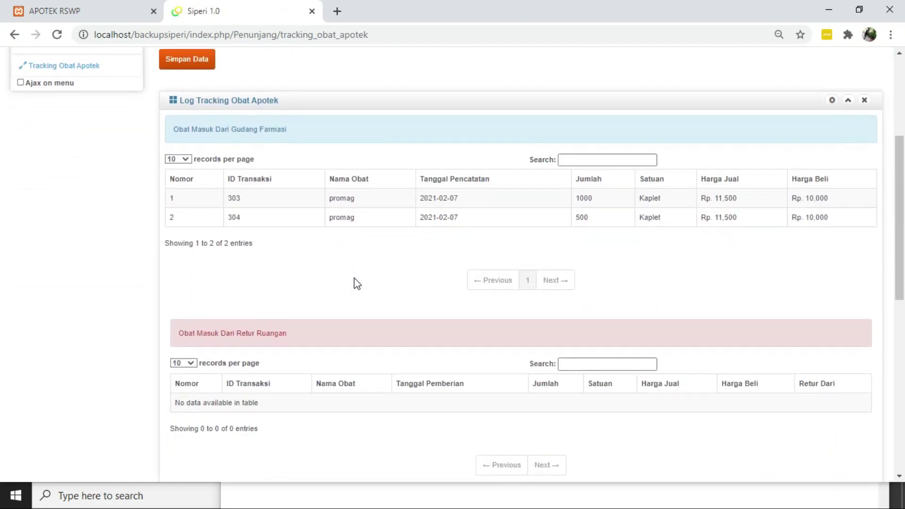
scroll(354, 282, up, 1)
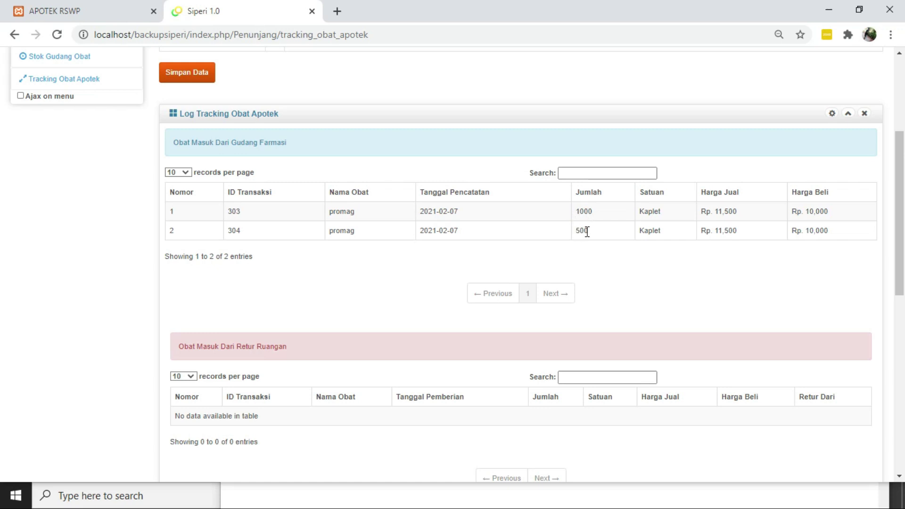
scroll(586, 231, down, 5)
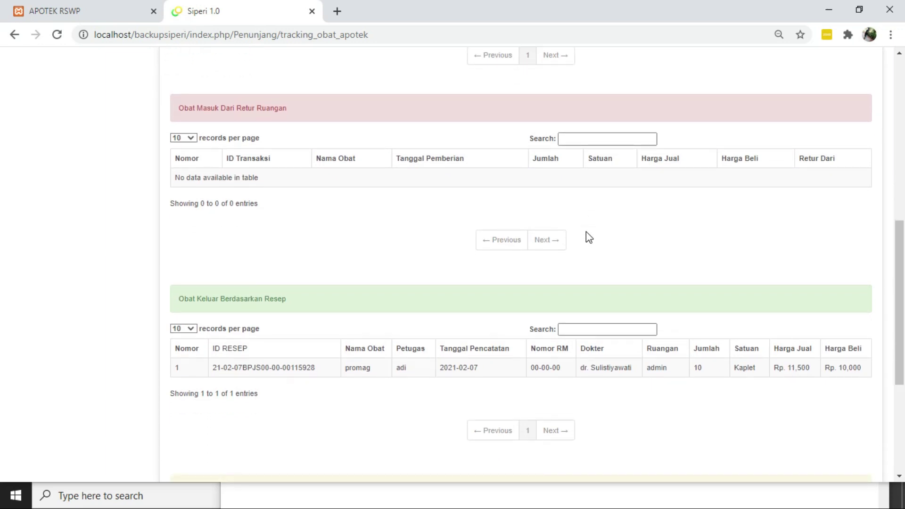
scroll(586, 231, down, 2)
scroll(253, 324, down, 2)
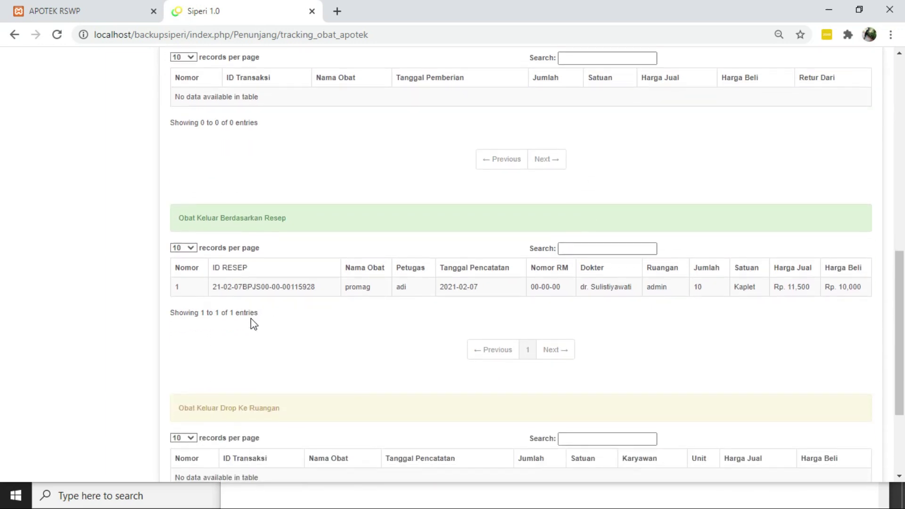
scroll(253, 323, up, 1)
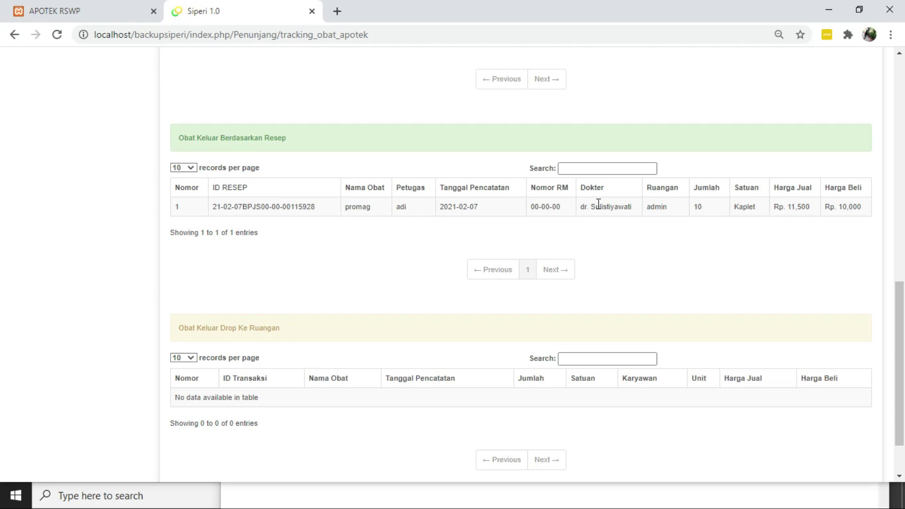
scroll(674, 207, up, 1)
scroll(789, 210, up, 1)
scroll(790, 210, up, 3)
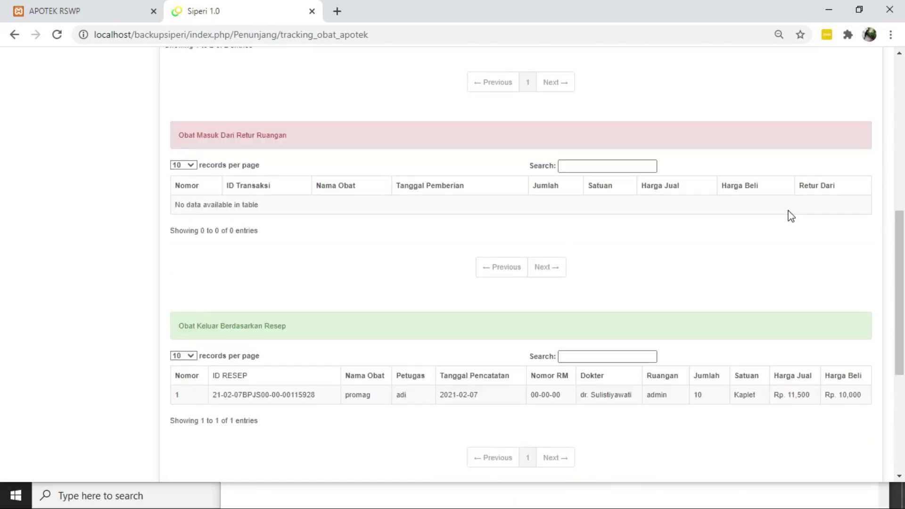
scroll(791, 216, up, 4)
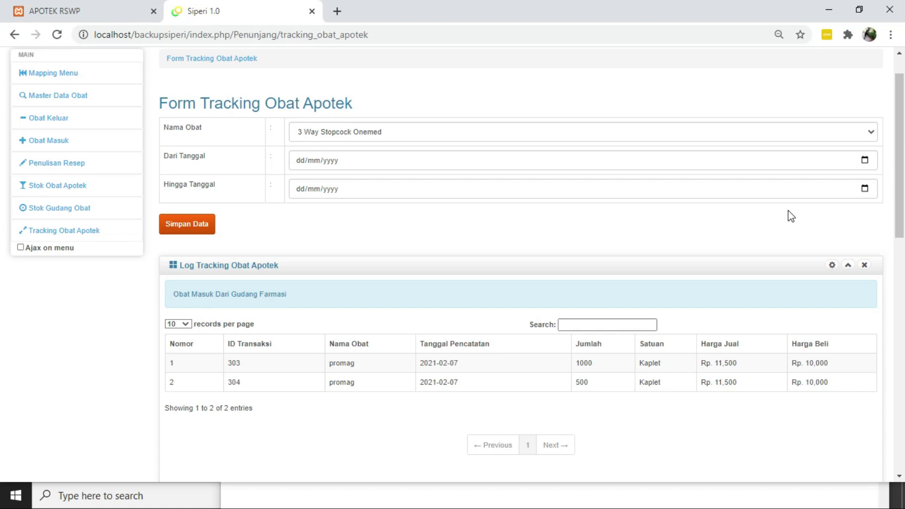
scroll(530, 232, down, 4)
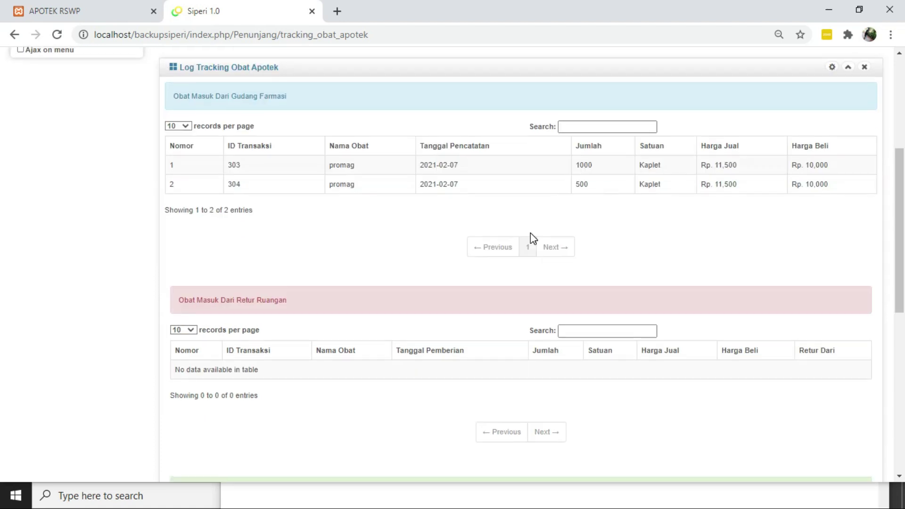
scroll(530, 233, up, 1)
scroll(530, 232, up, 3)
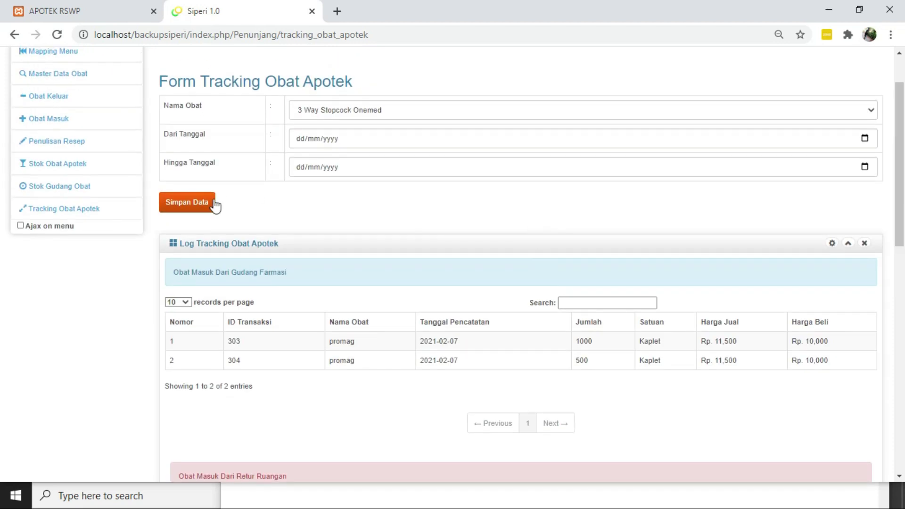
Set the usage report range from 20/02/2020 to 07/02/2021 and generate the report PDF
click(88, 213)
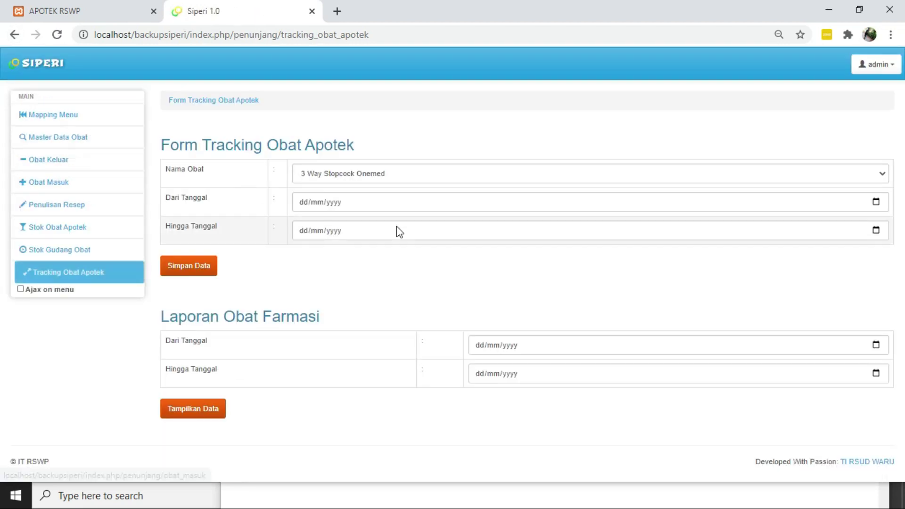
click(875, 345)
click(557, 263)
click(876, 373)
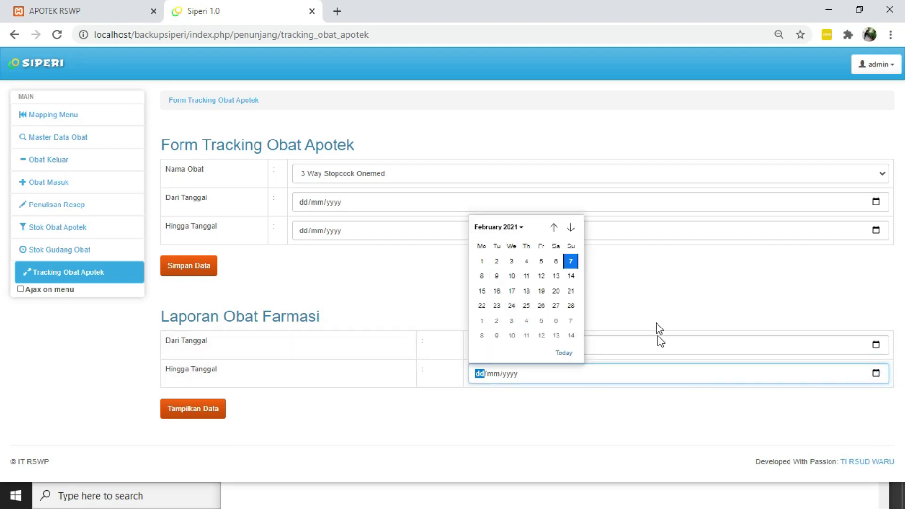
click(570, 261)
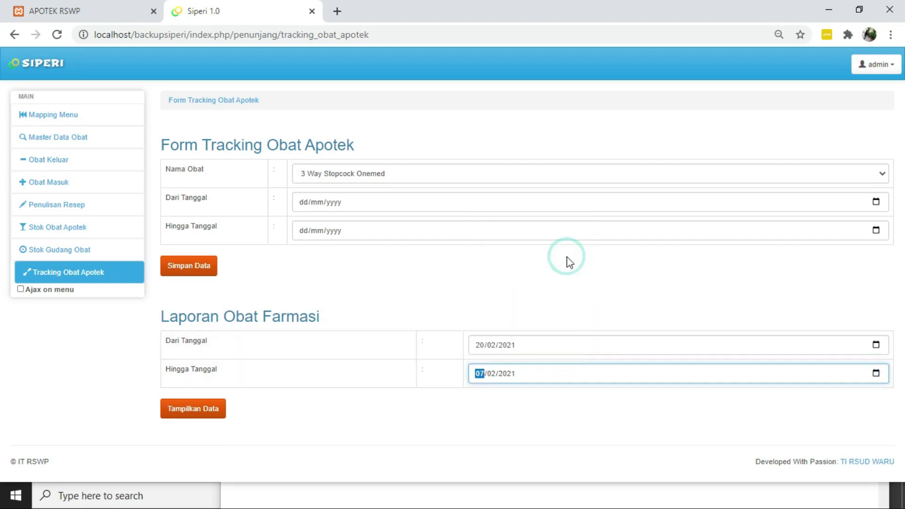
click(505, 350)
key(Down)
click(200, 414)
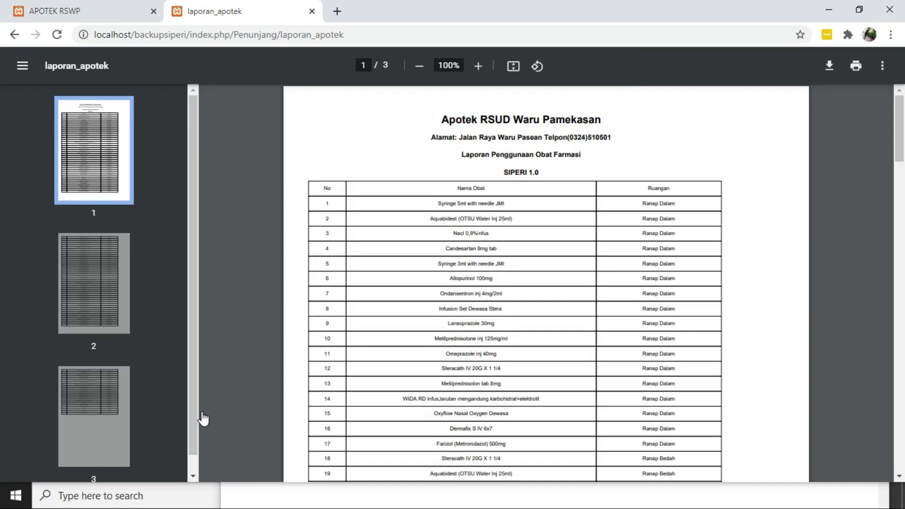
Scroll through the laporan_apotek PDF, then go back to the tracking form
scroll(330, 314, down, 4)
scroll(329, 314, up, 4)
scroll(330, 315, down, 20)
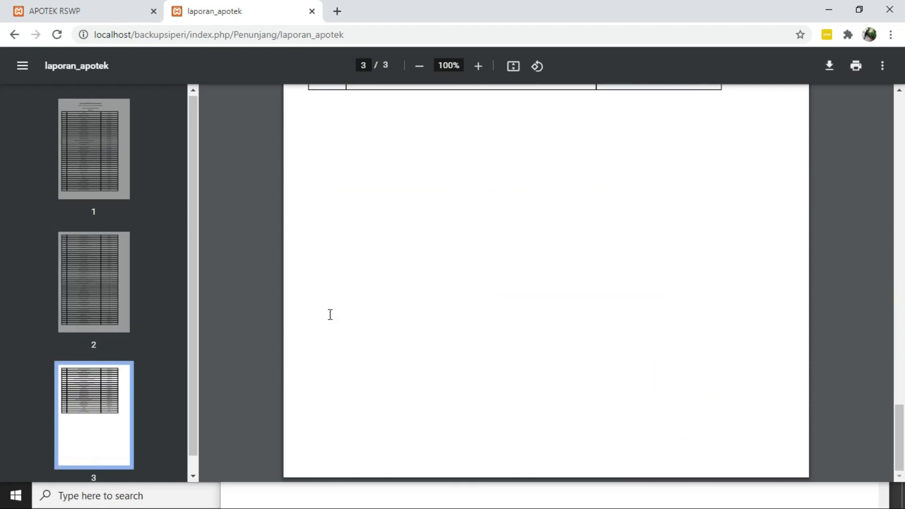
scroll(329, 315, up, 20)
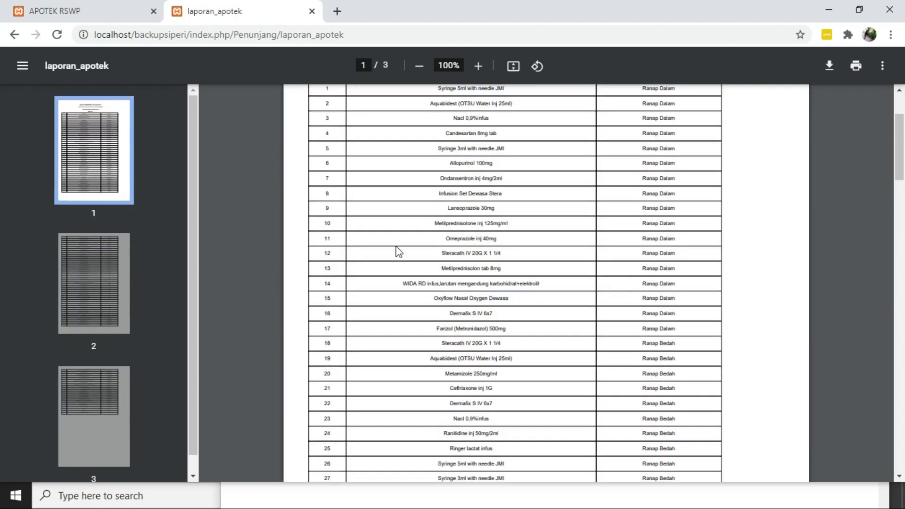
scroll(414, 244, up, 3)
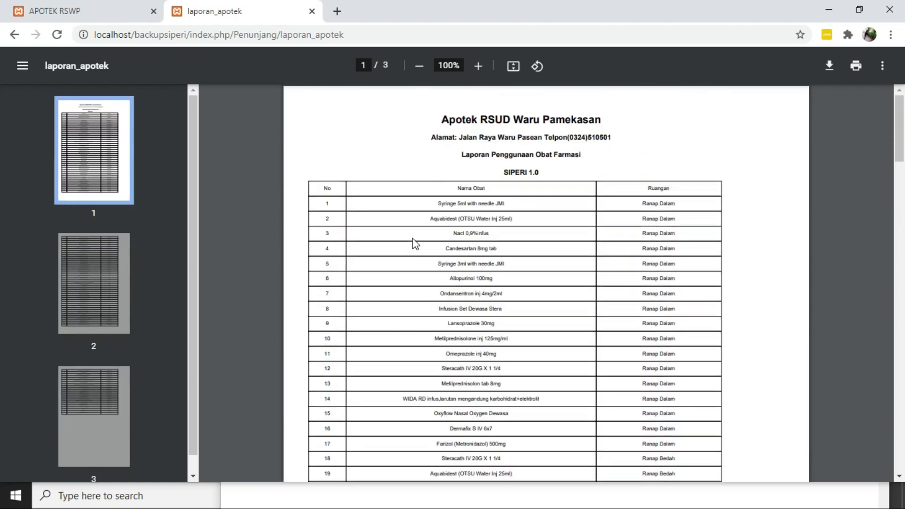
click(14, 35)
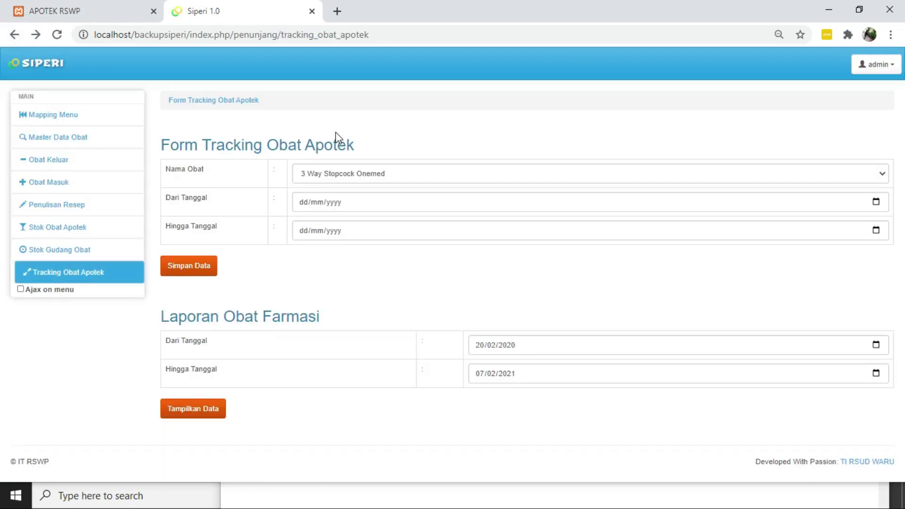